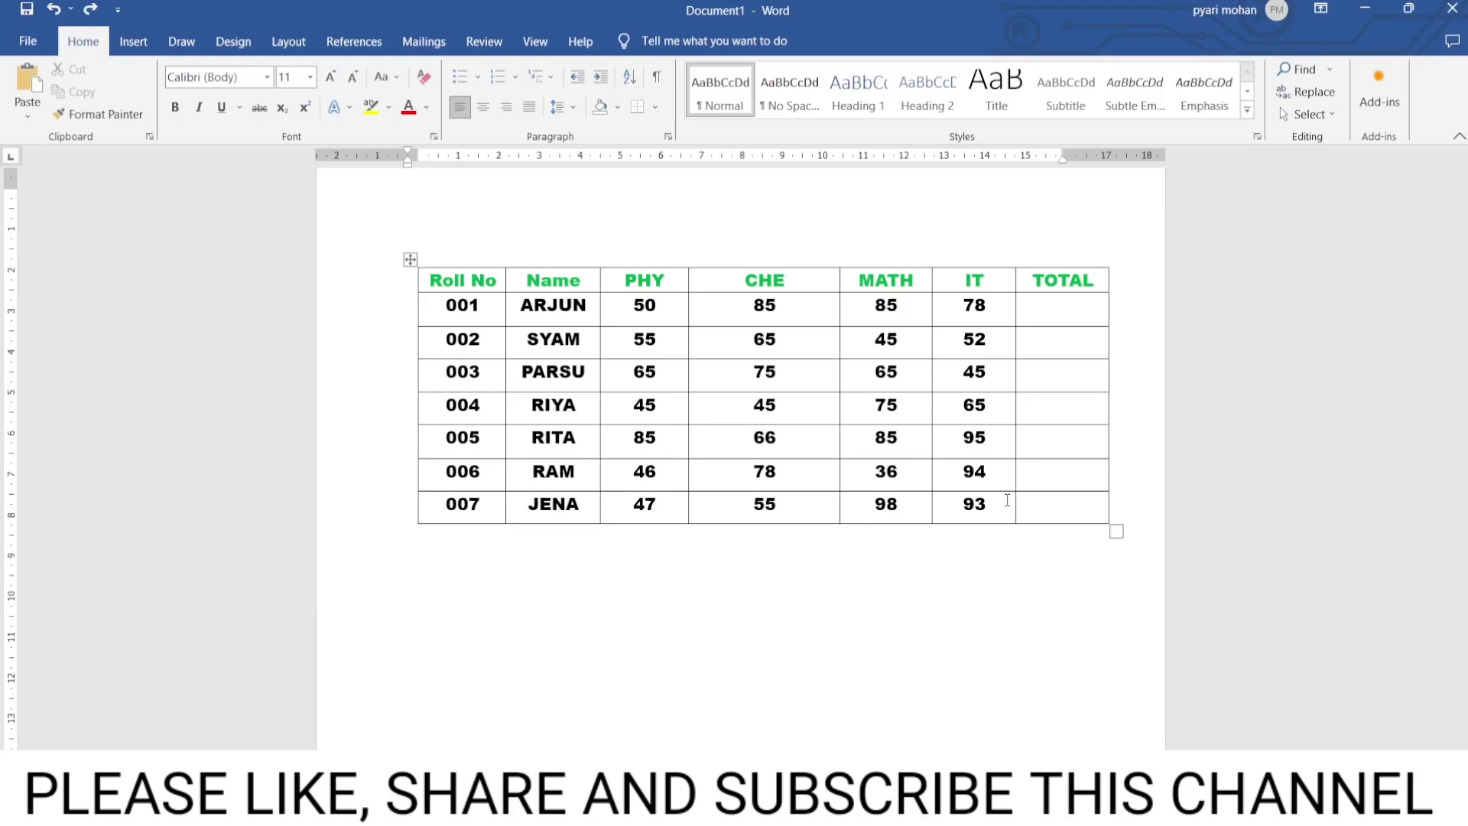
Select the entire PHY/CHE/MATH/IT marks table and show the Table Tools Layout tab
{"action": "left_click", "coordinate": [411, 259]}
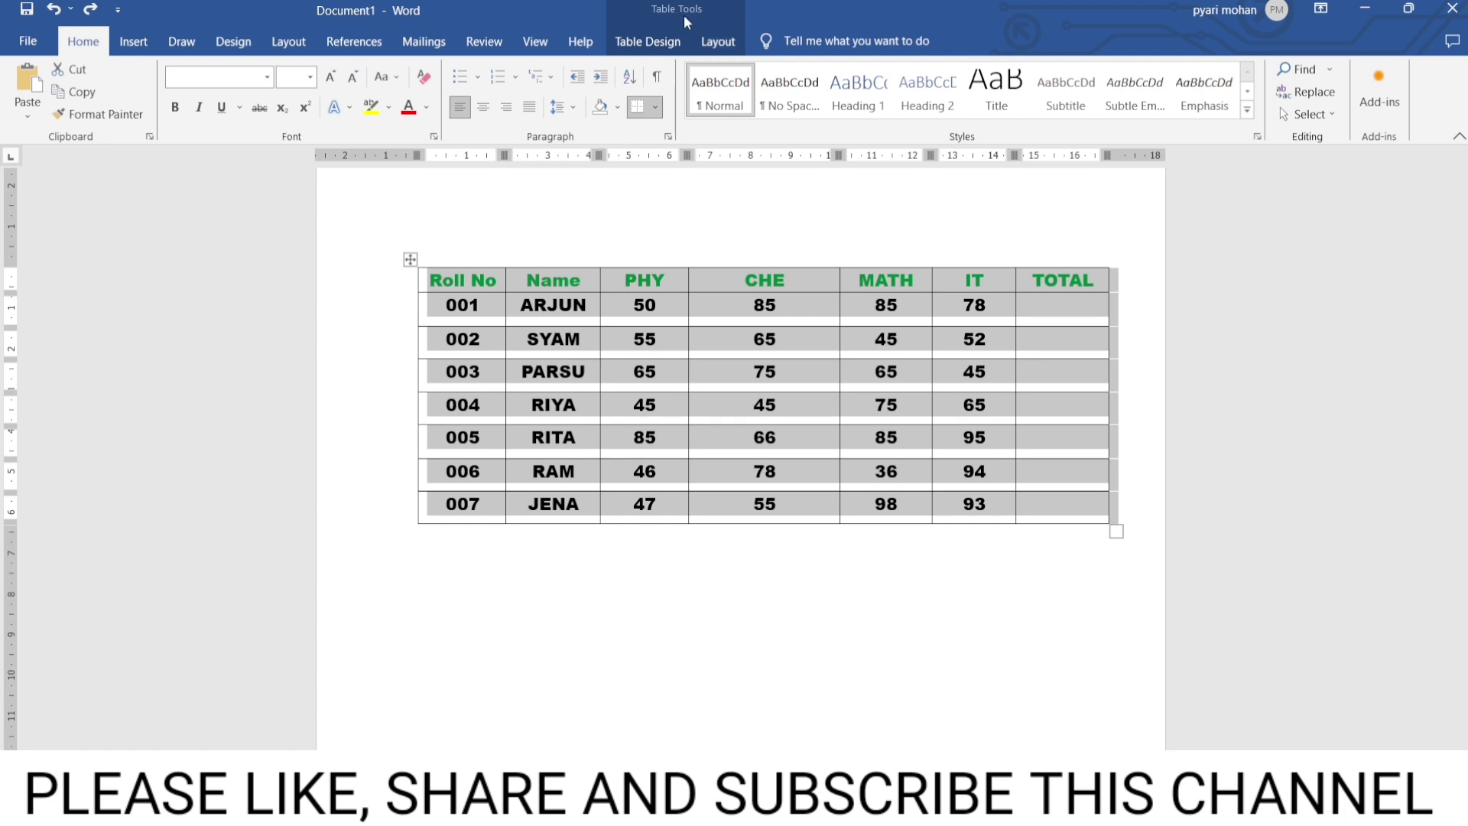
{"action": "left_click", "coordinate": [718, 41]}
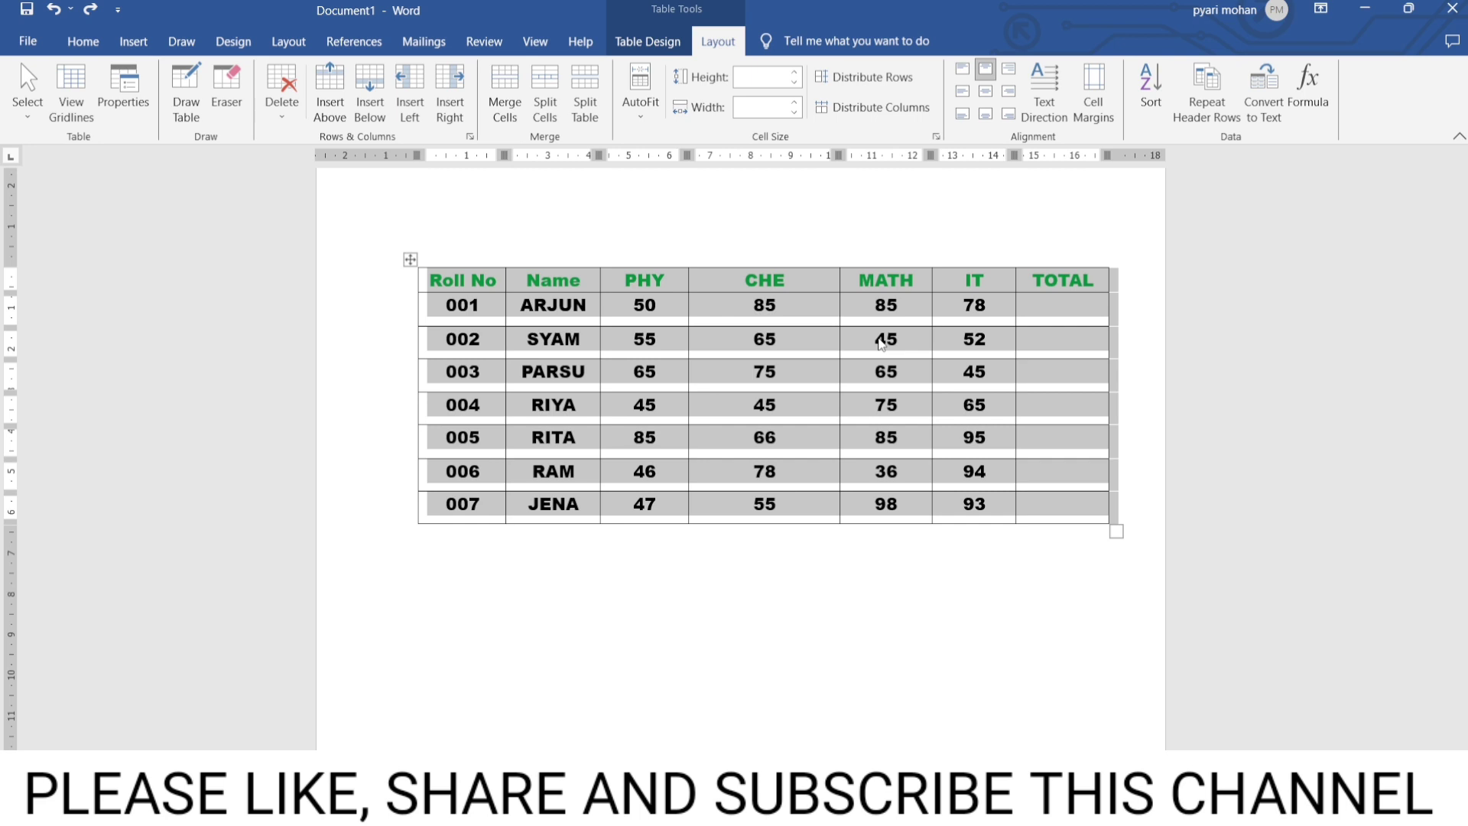
{"action": "left_click", "coordinate": [737, 610]}
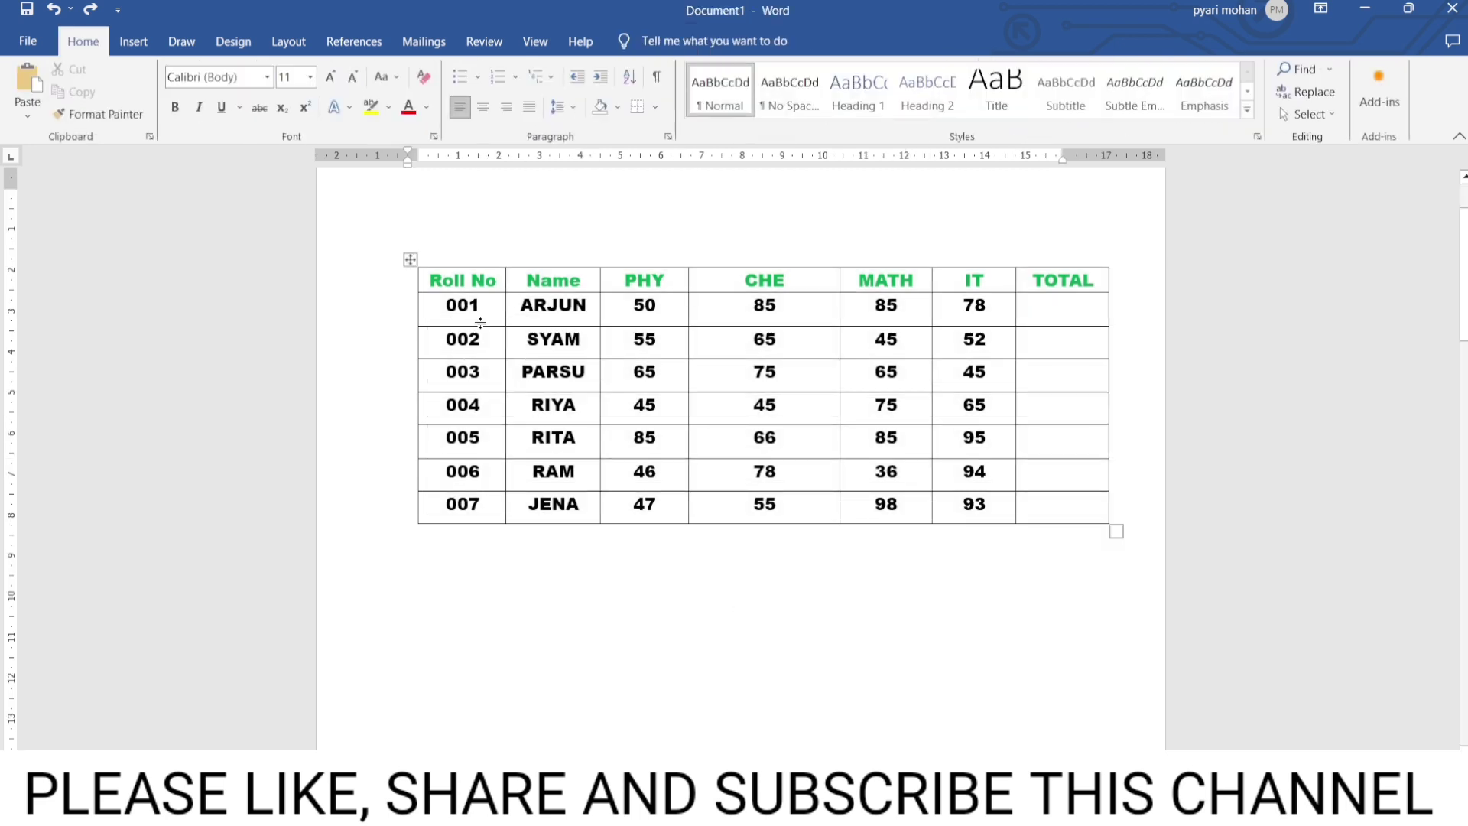
{"action": "left_click", "coordinate": [409, 258]}
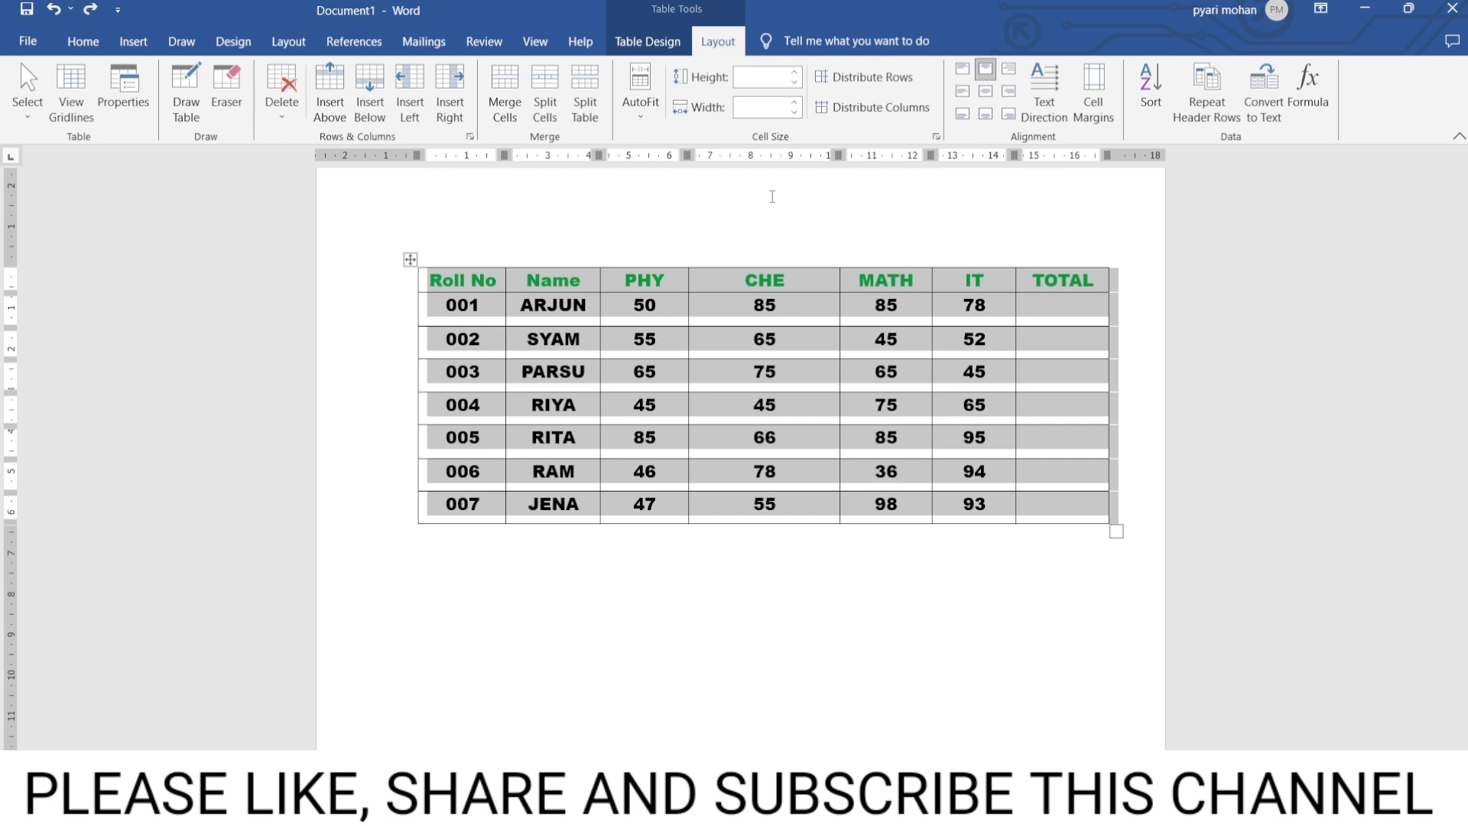
{"action": "mouse_move", "coordinate": [1150, 92]}
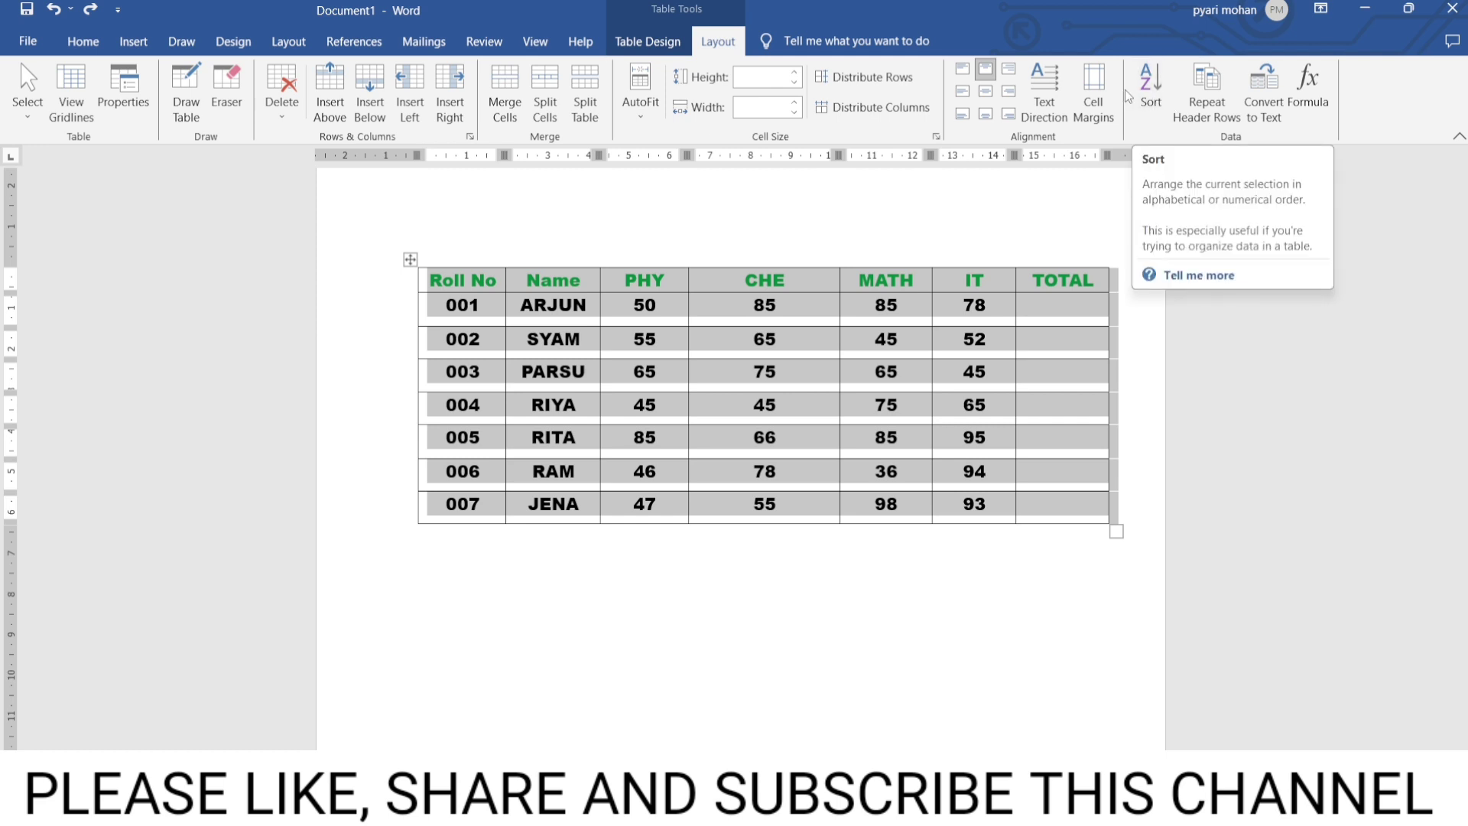
Reselect the whole marks table and open the Sort dialog from the Layout tab
{"action": "left_click", "coordinate": [1146, 106]}
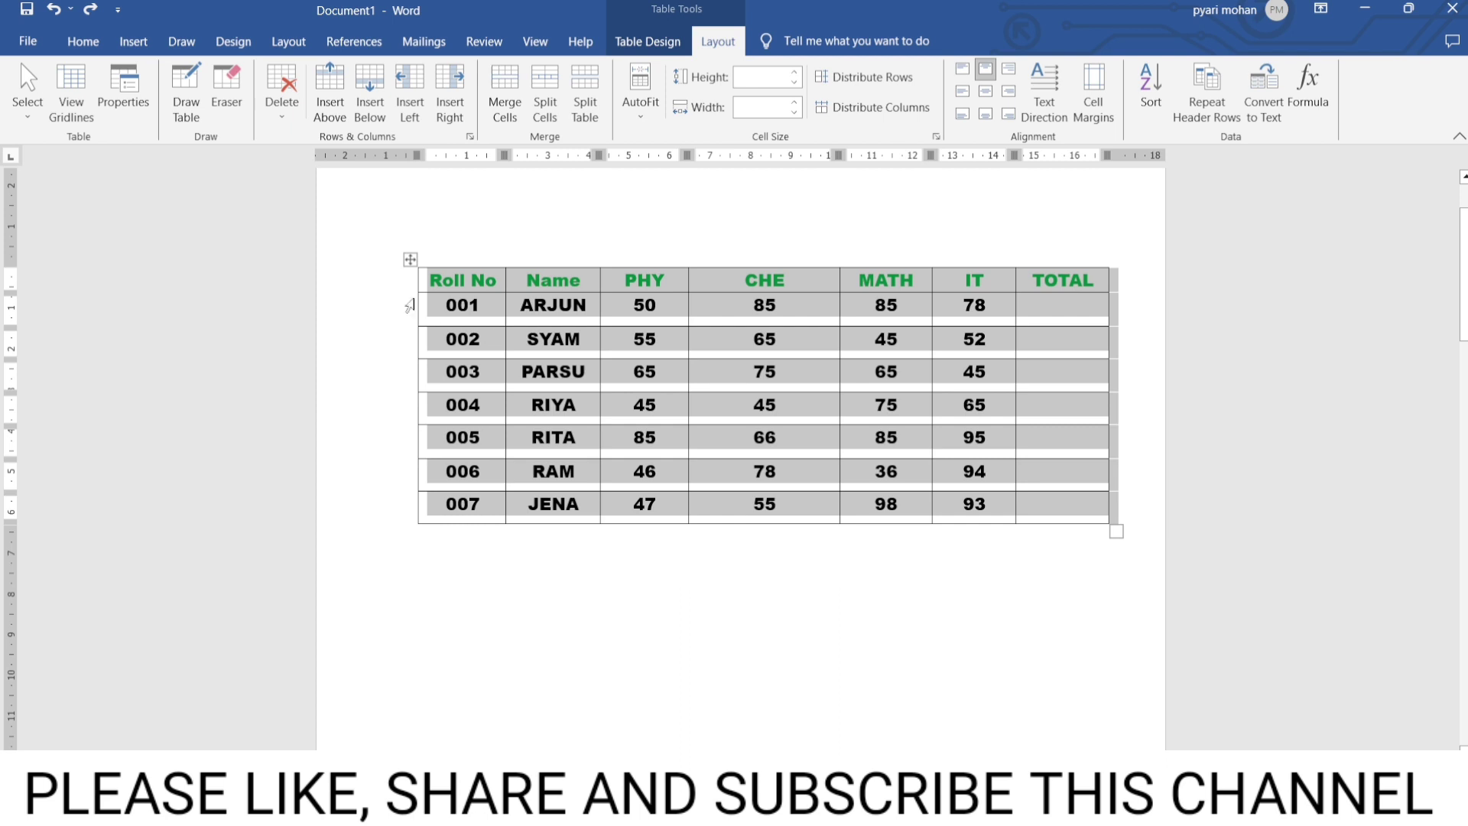
{"action": "left_click", "coordinate": [551, 339]}
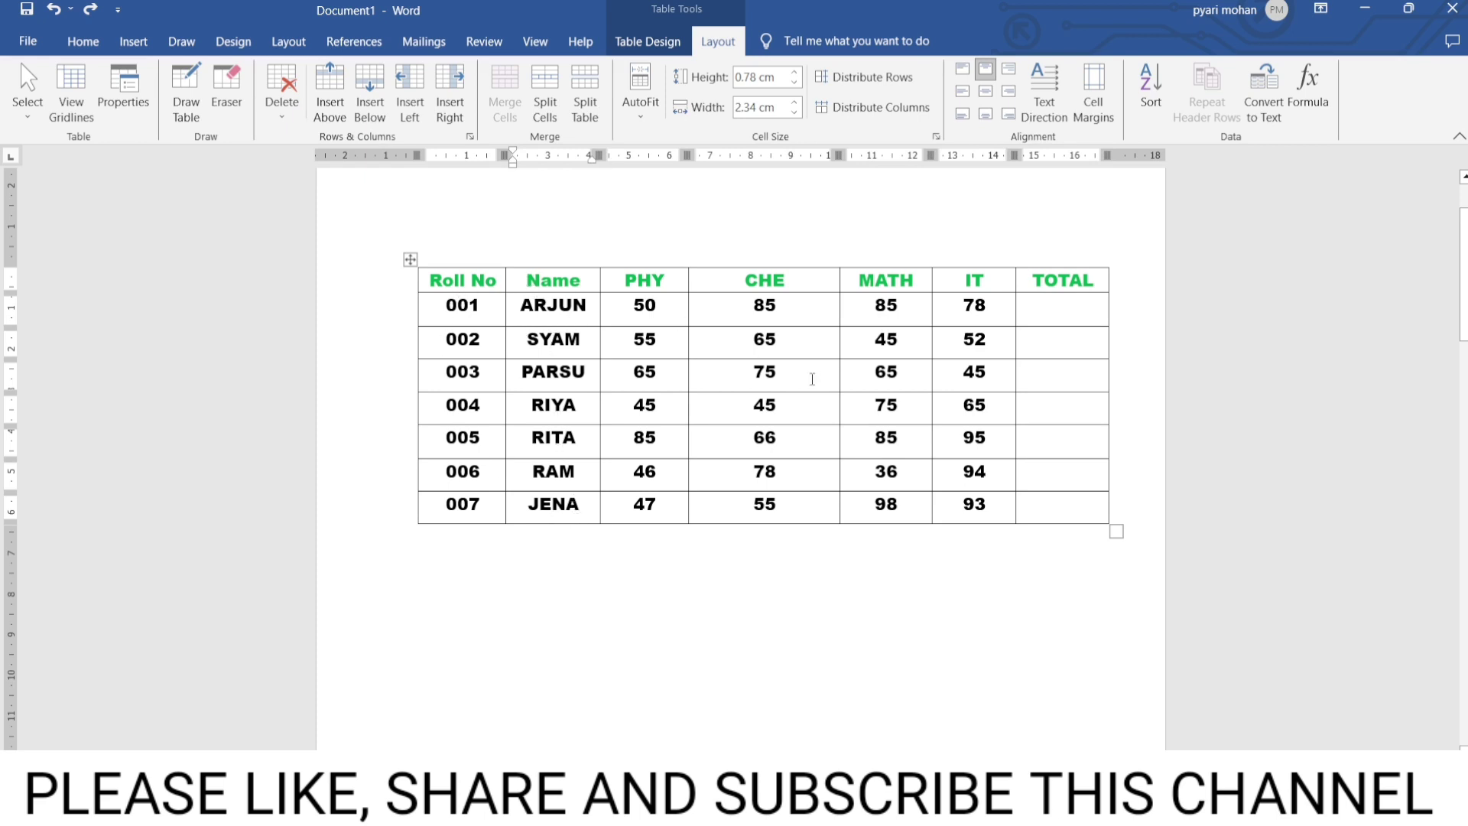
{"action": "left_click", "coordinate": [410, 260]}
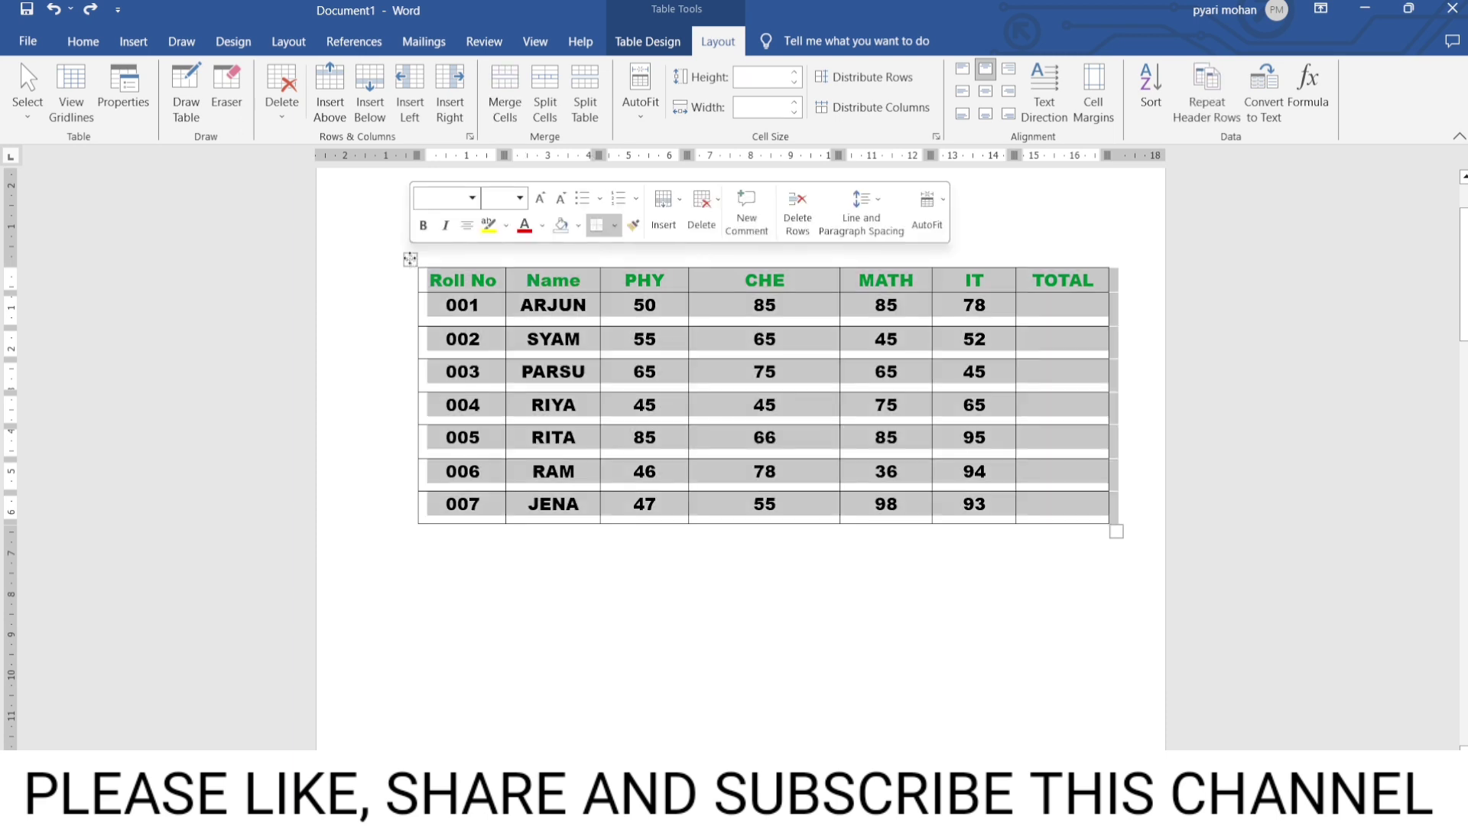
{"action": "left_click", "coordinate": [1150, 107]}
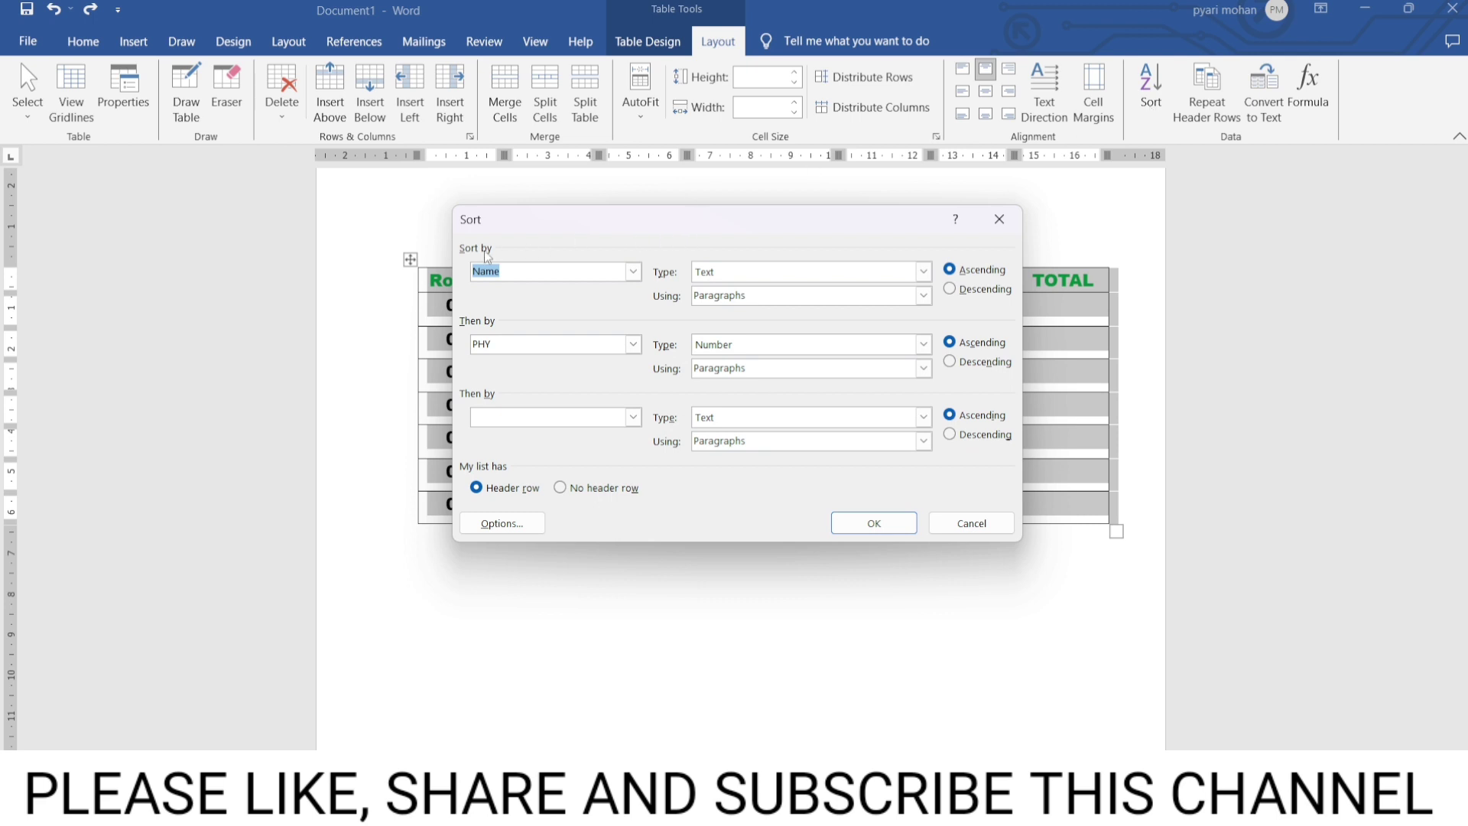
Sort the table ascending by Name as Text, keeping the header row on top
{"action": "left_click", "coordinate": [634, 272]}
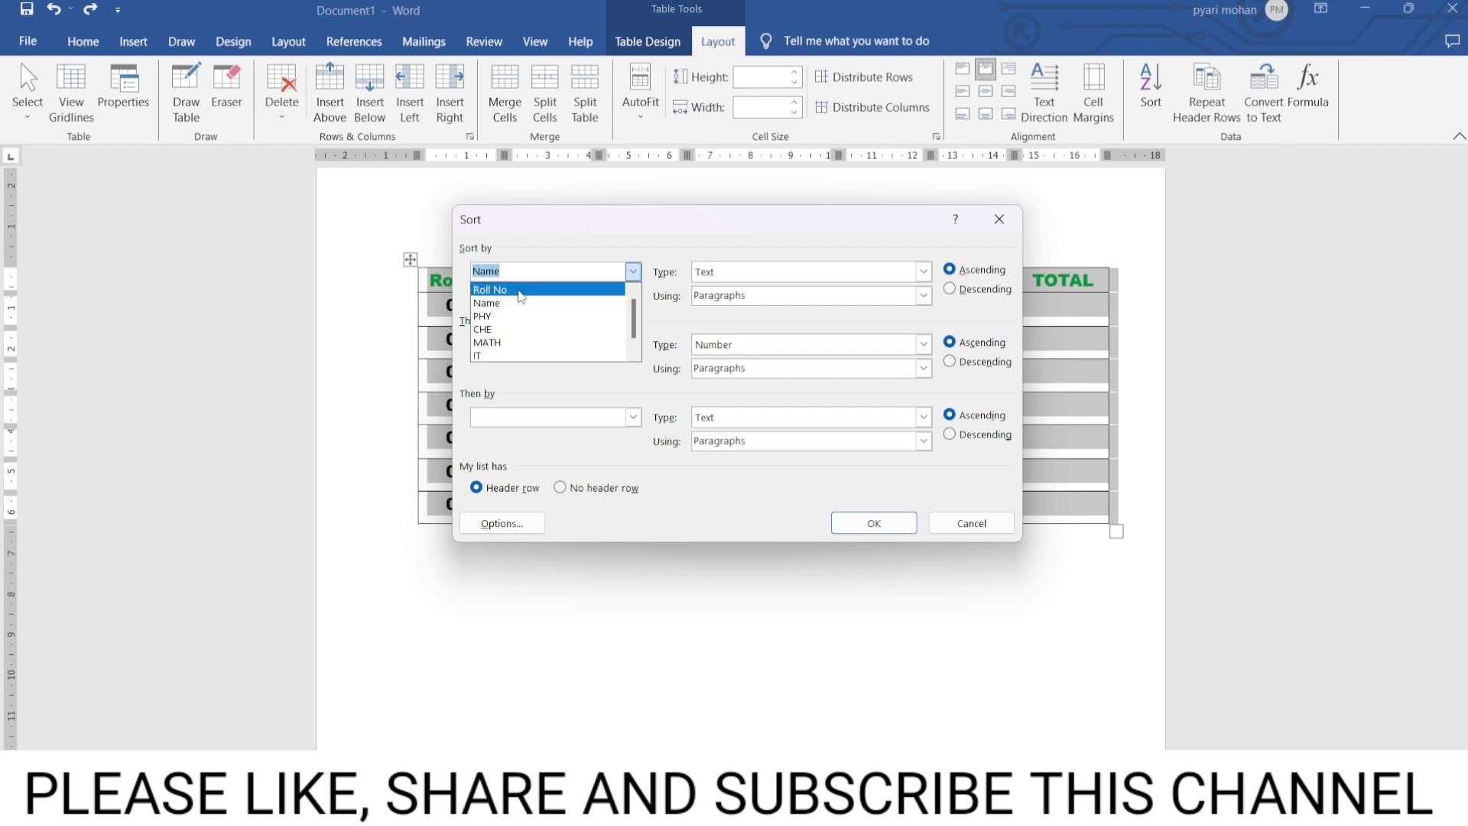
{"action": "left_click", "coordinate": [503, 306]}
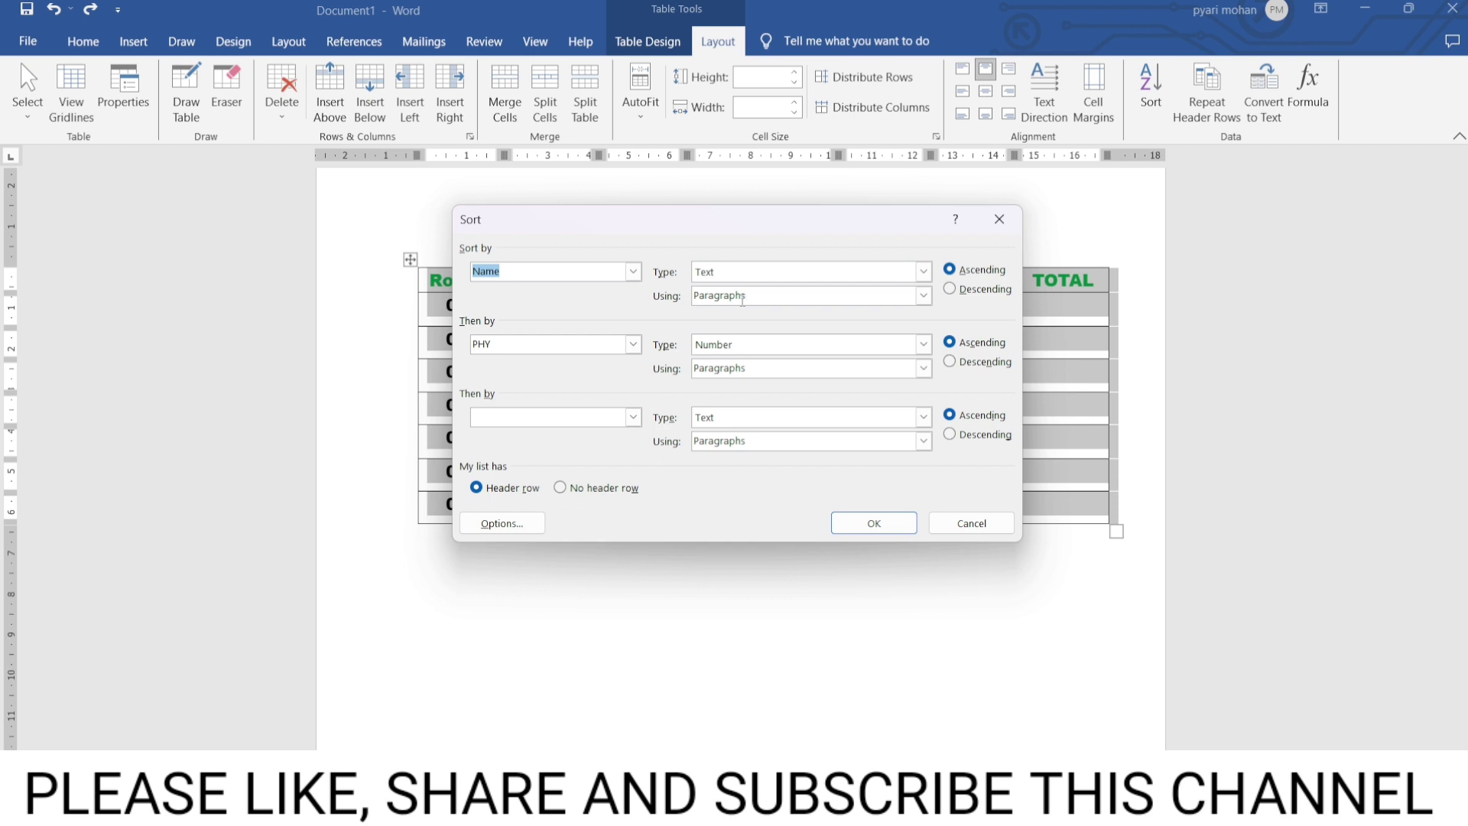
{"action": "left_click", "coordinate": [749, 276]}
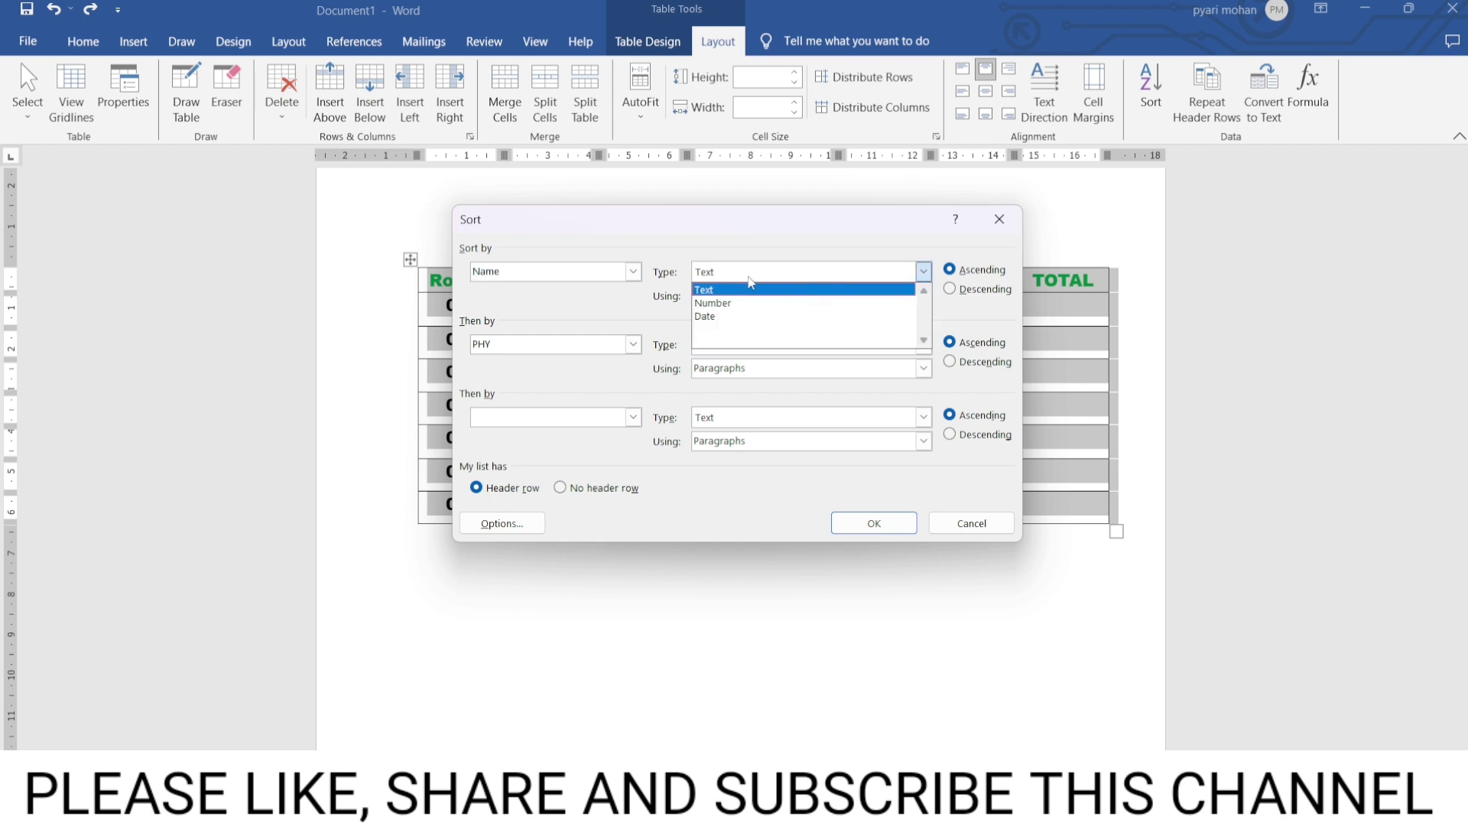
{"action": "left_click", "coordinate": [749, 282]}
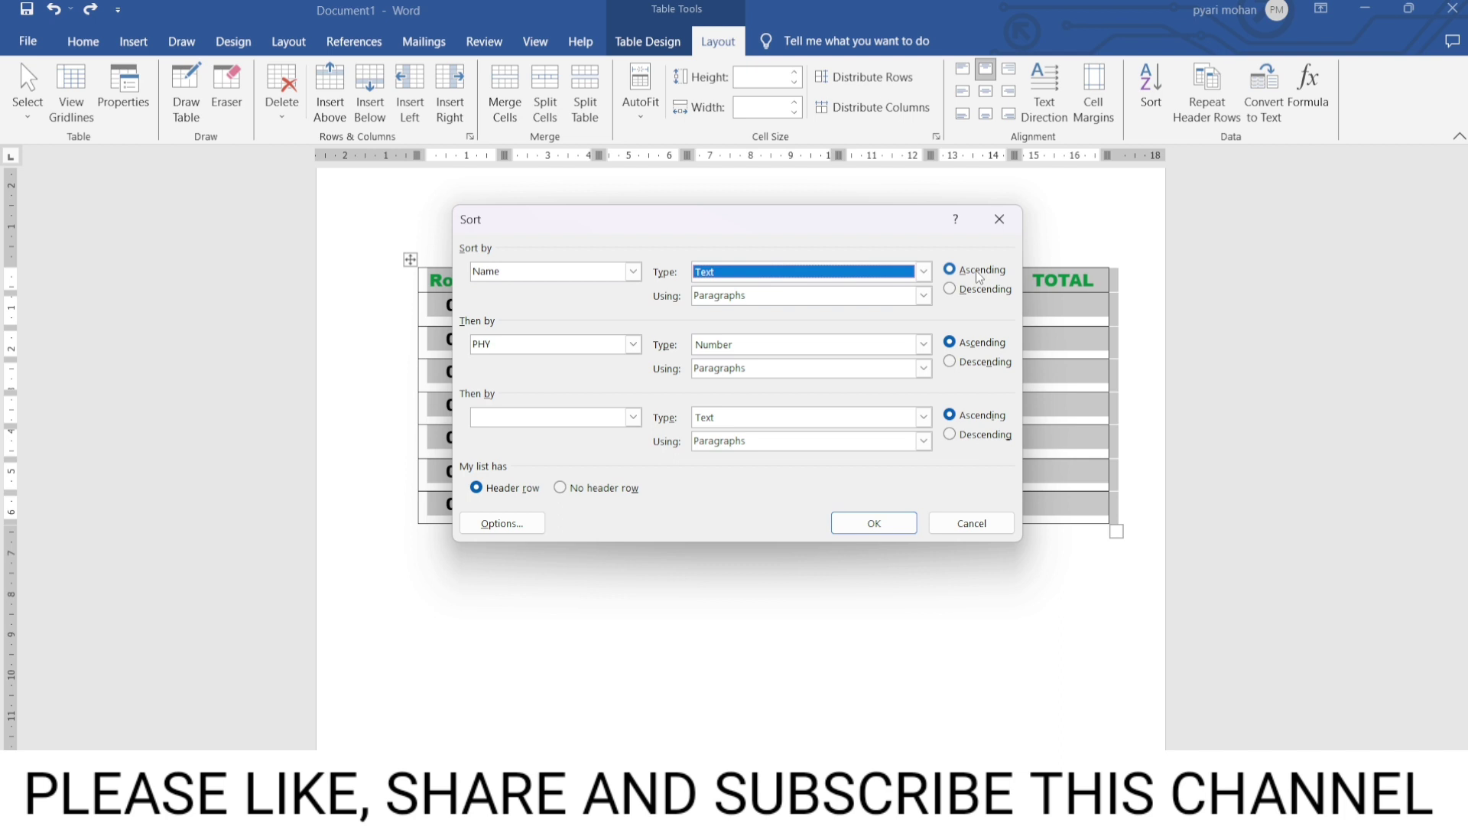
{"action": "left_click", "coordinate": [844, 526]}
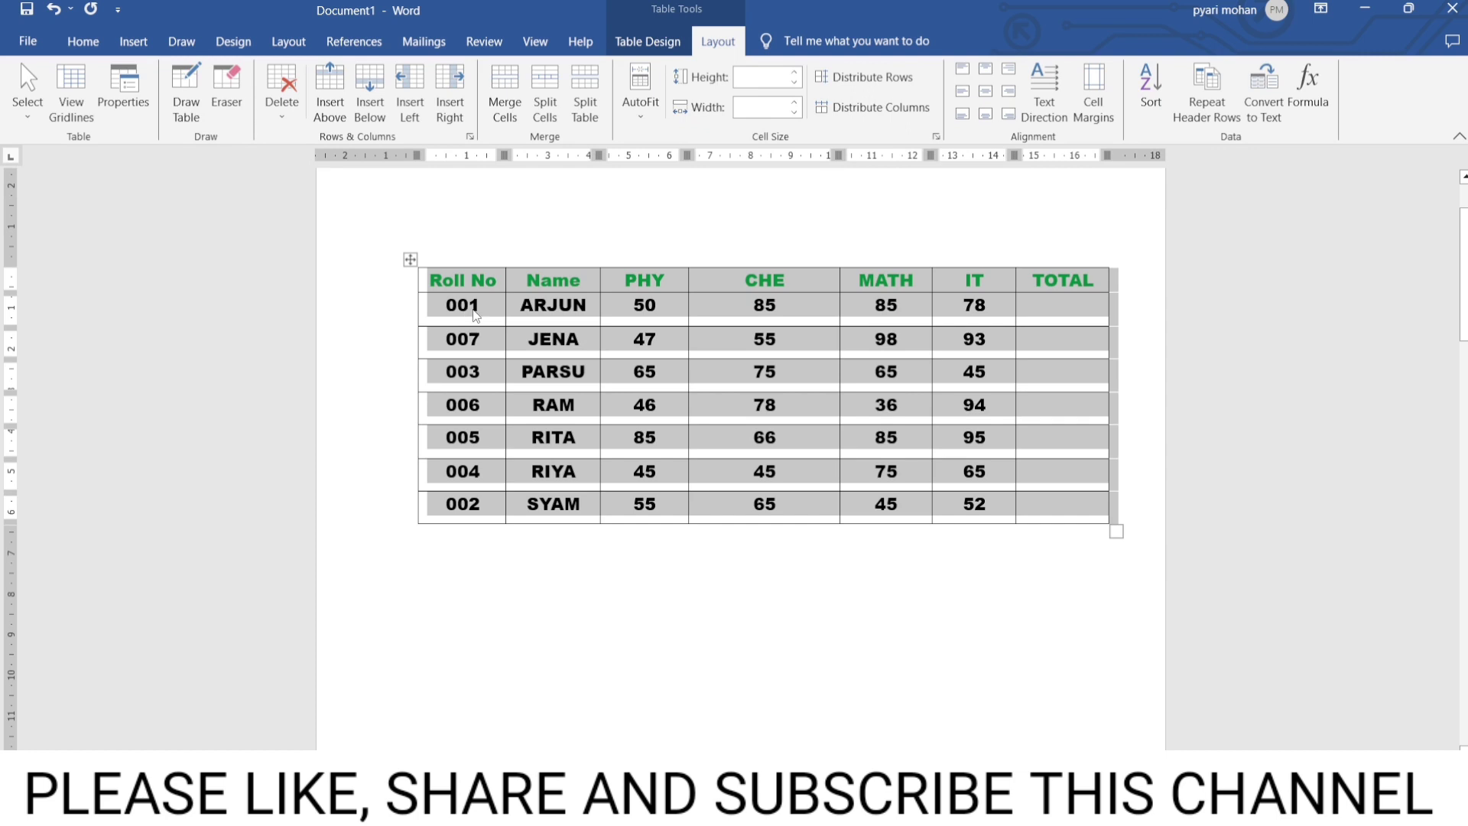
Undo the Name sort with Ctrl+Z to restore Roll No order 001–007
{"action": "left_click", "coordinate": [535, 310]}
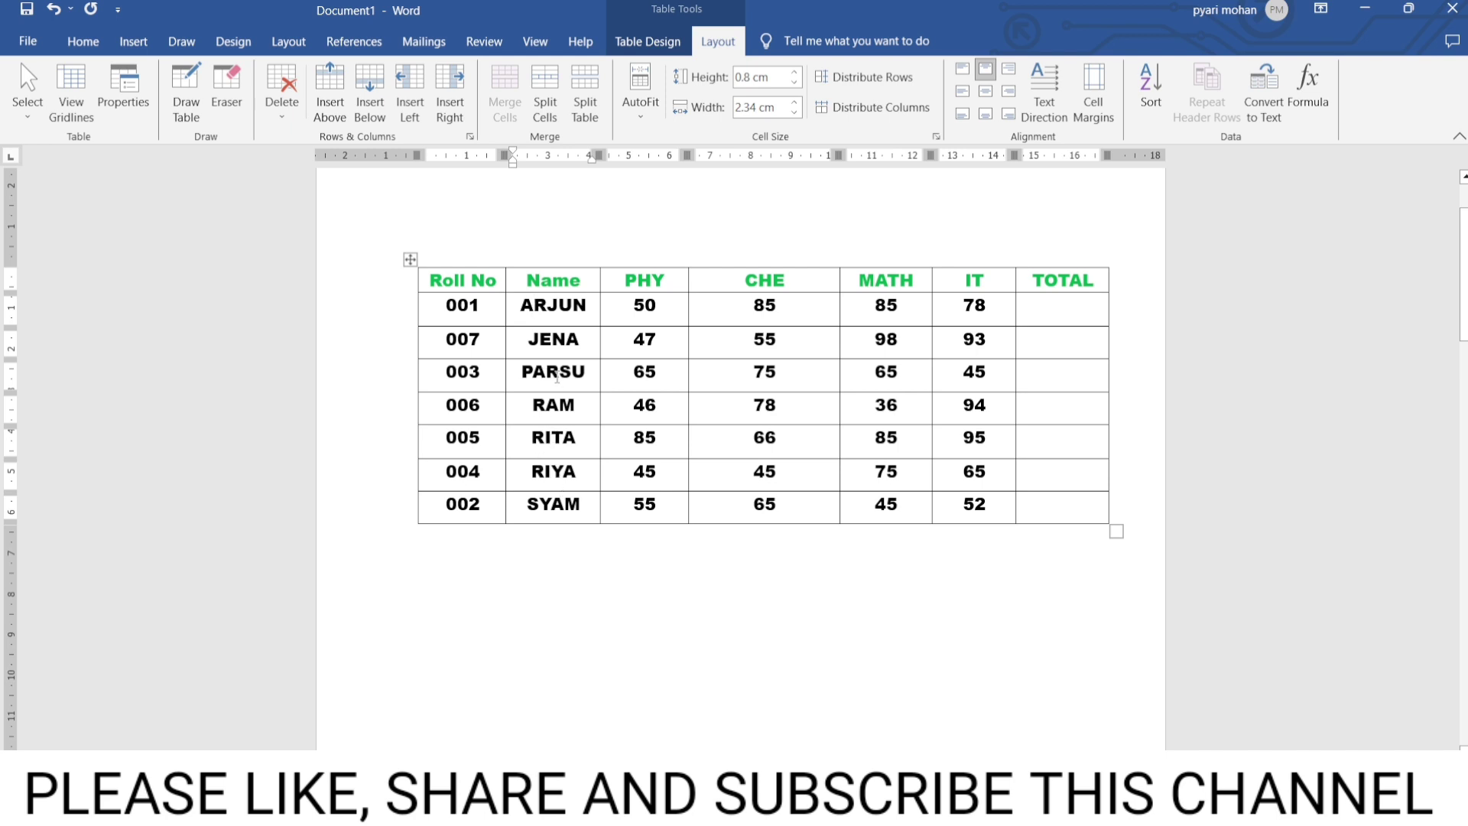
{"action": "key", "text": "ctrl+z"}
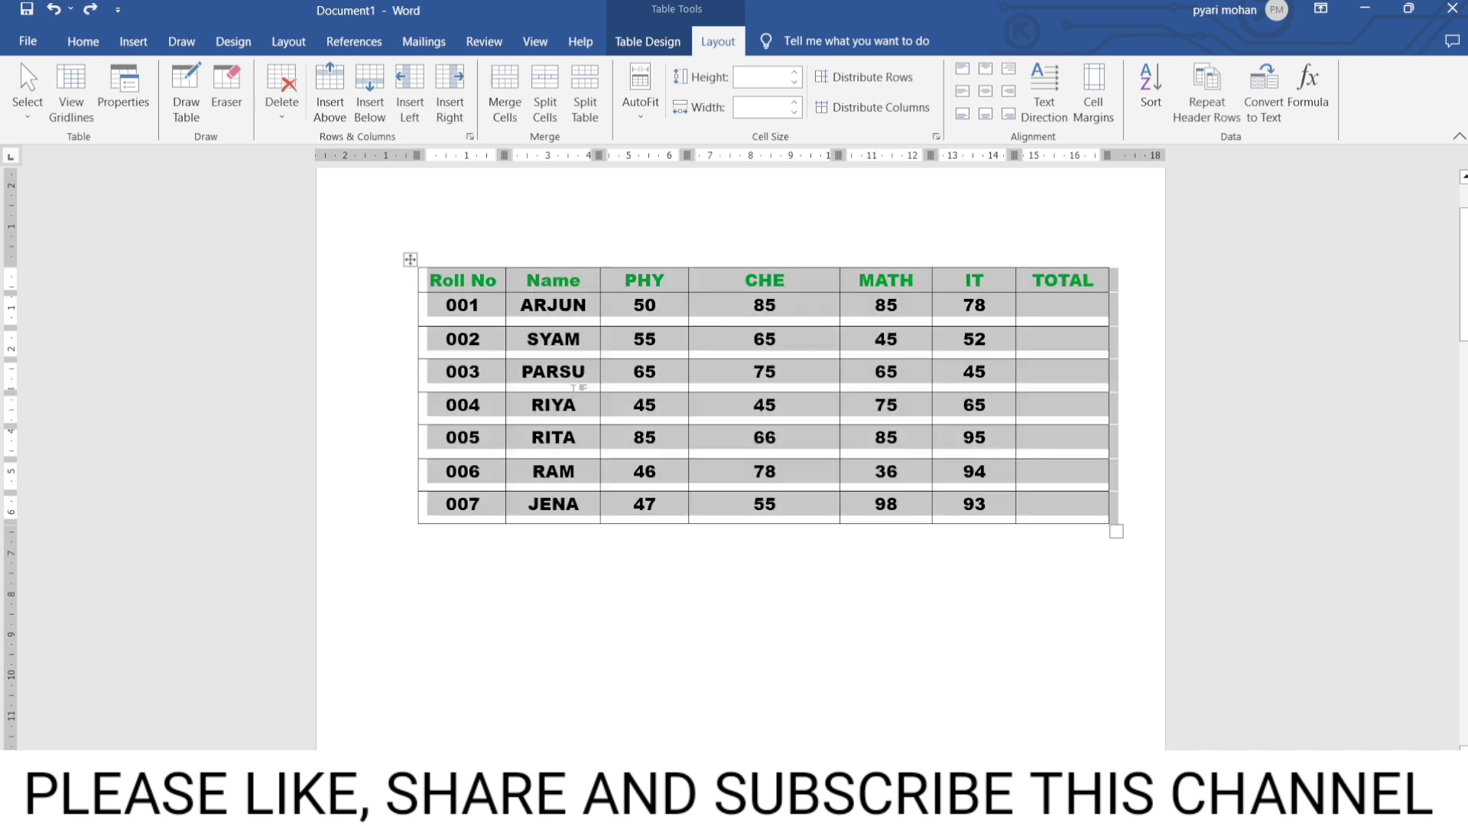
Sort the table ascending by PHY, with the Then by key set to (none)
{"action": "left_click", "coordinate": [1152, 86]}
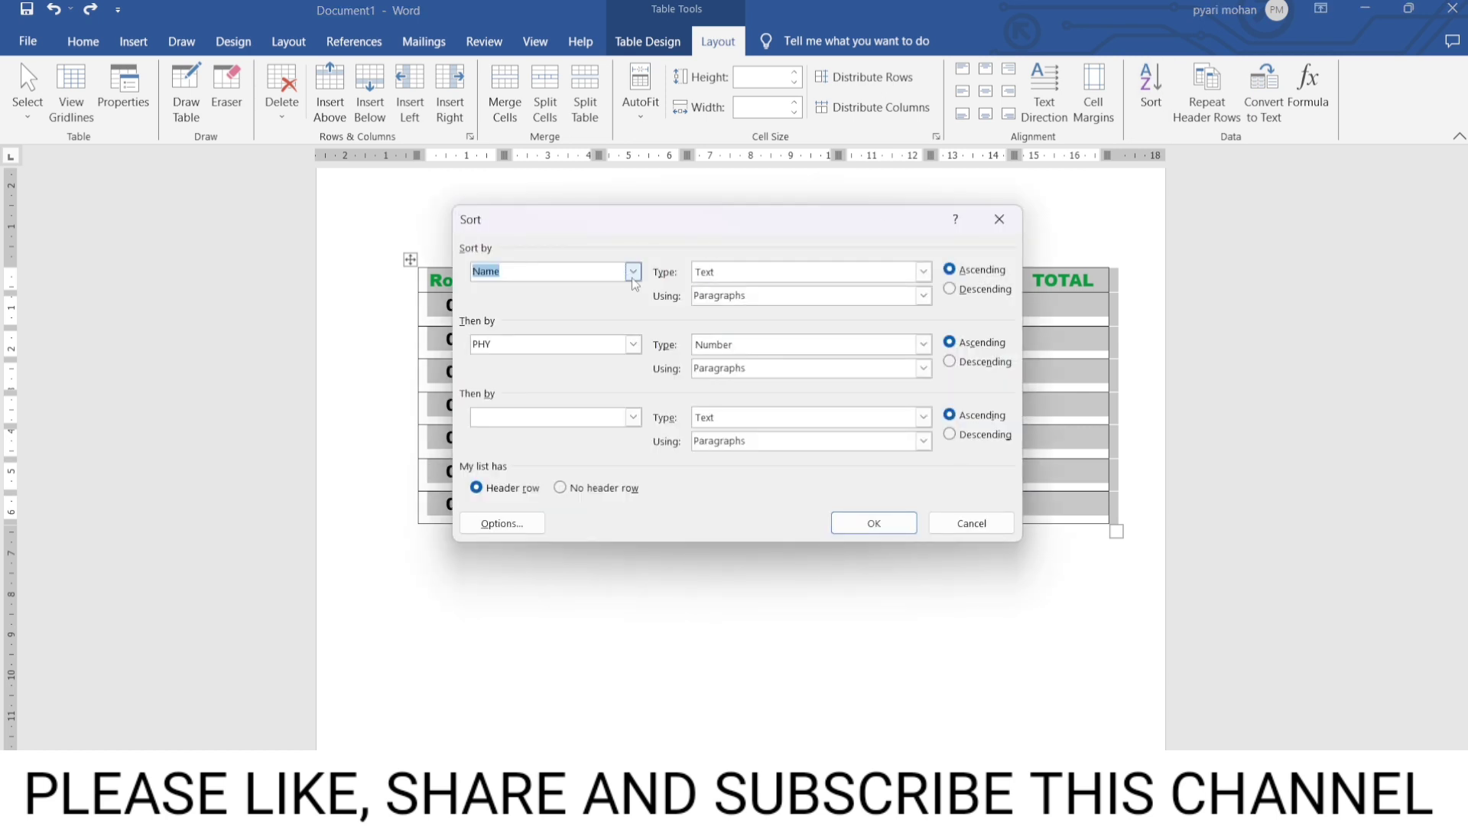
{"action": "left_click", "coordinate": [634, 277]}
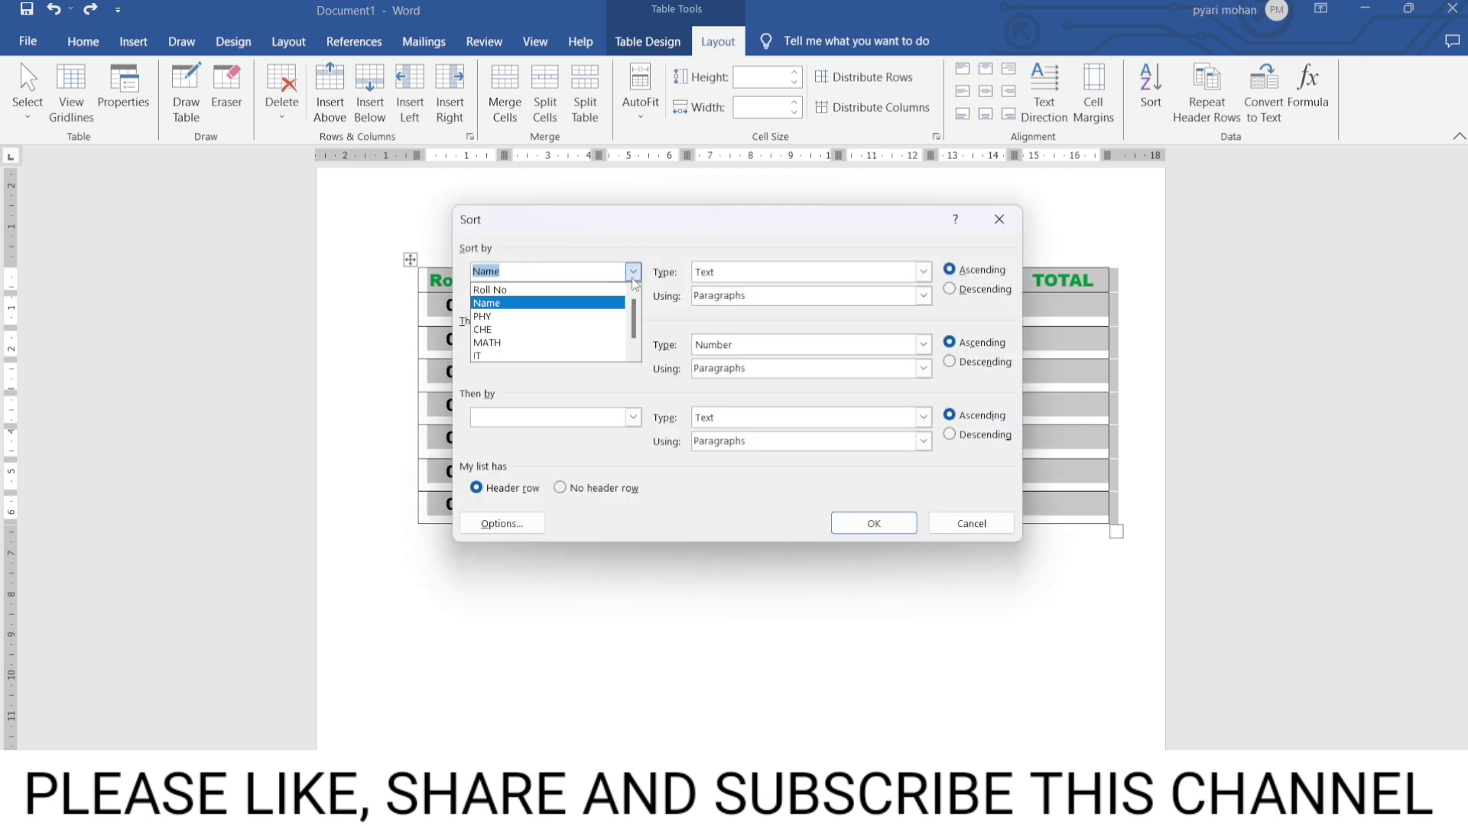
{"action": "left_click", "coordinate": [533, 321]}
{"action": "left_click_drag", "start_coordinate": [666, 224], "coordinate": [718, 486]}
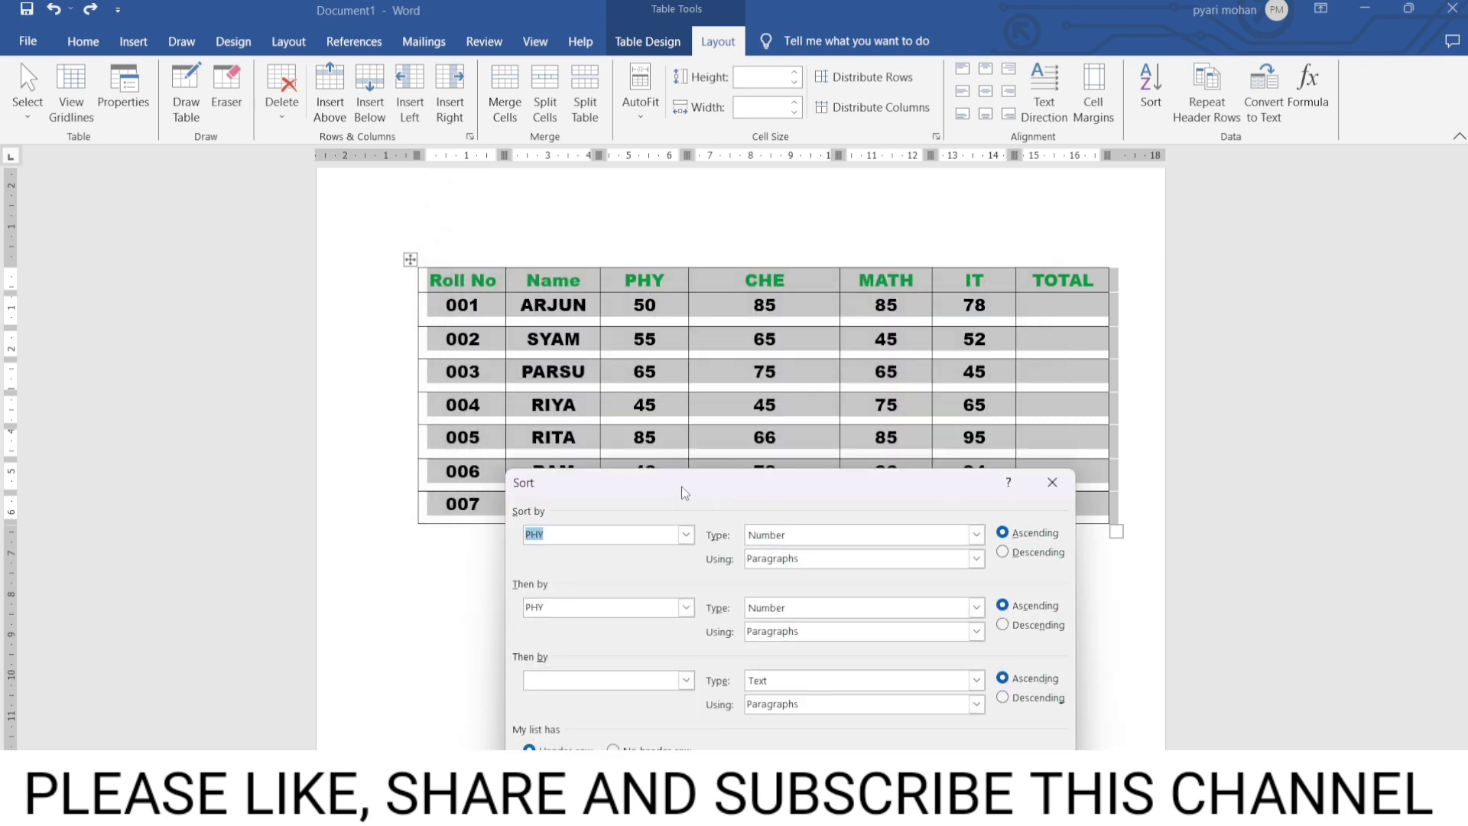
{"action": "left_click_drag", "start_coordinate": [682, 486], "coordinate": [617, 444]}
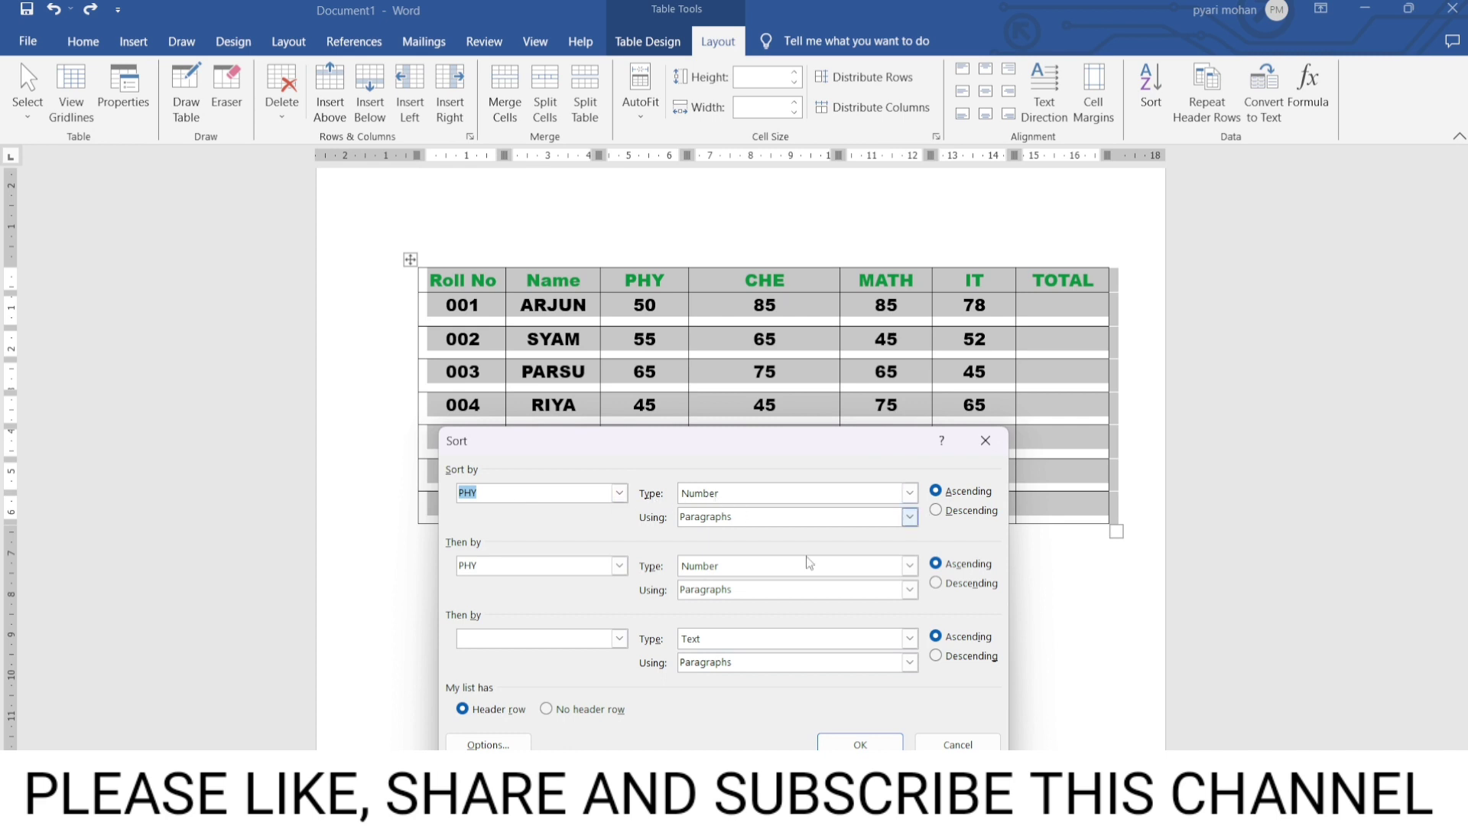
{"action": "left_click", "coordinate": [619, 566]}
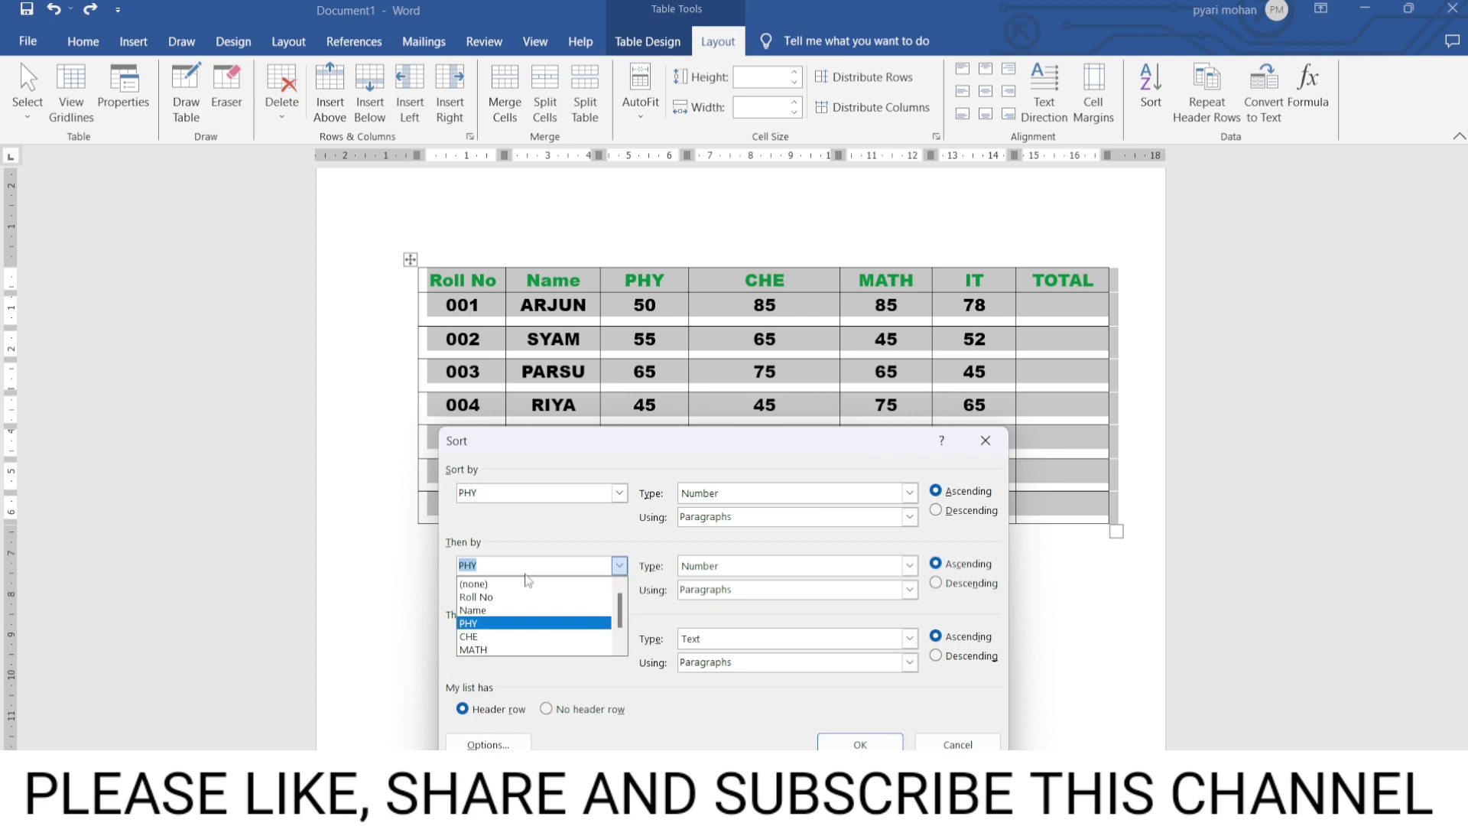
{"action": "left_click", "coordinate": [507, 589]}
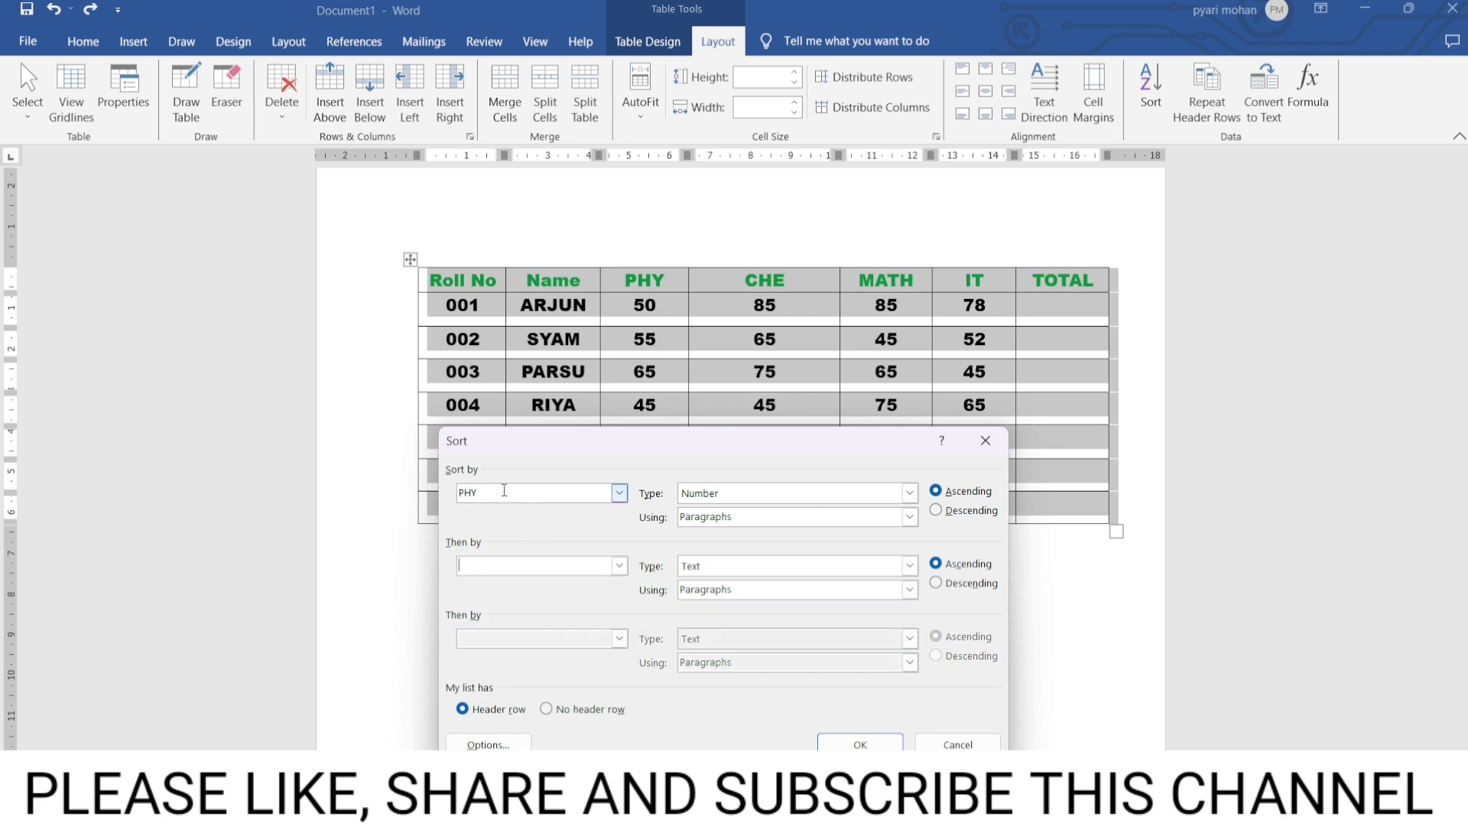
{"action": "left_click", "coordinate": [862, 743]}
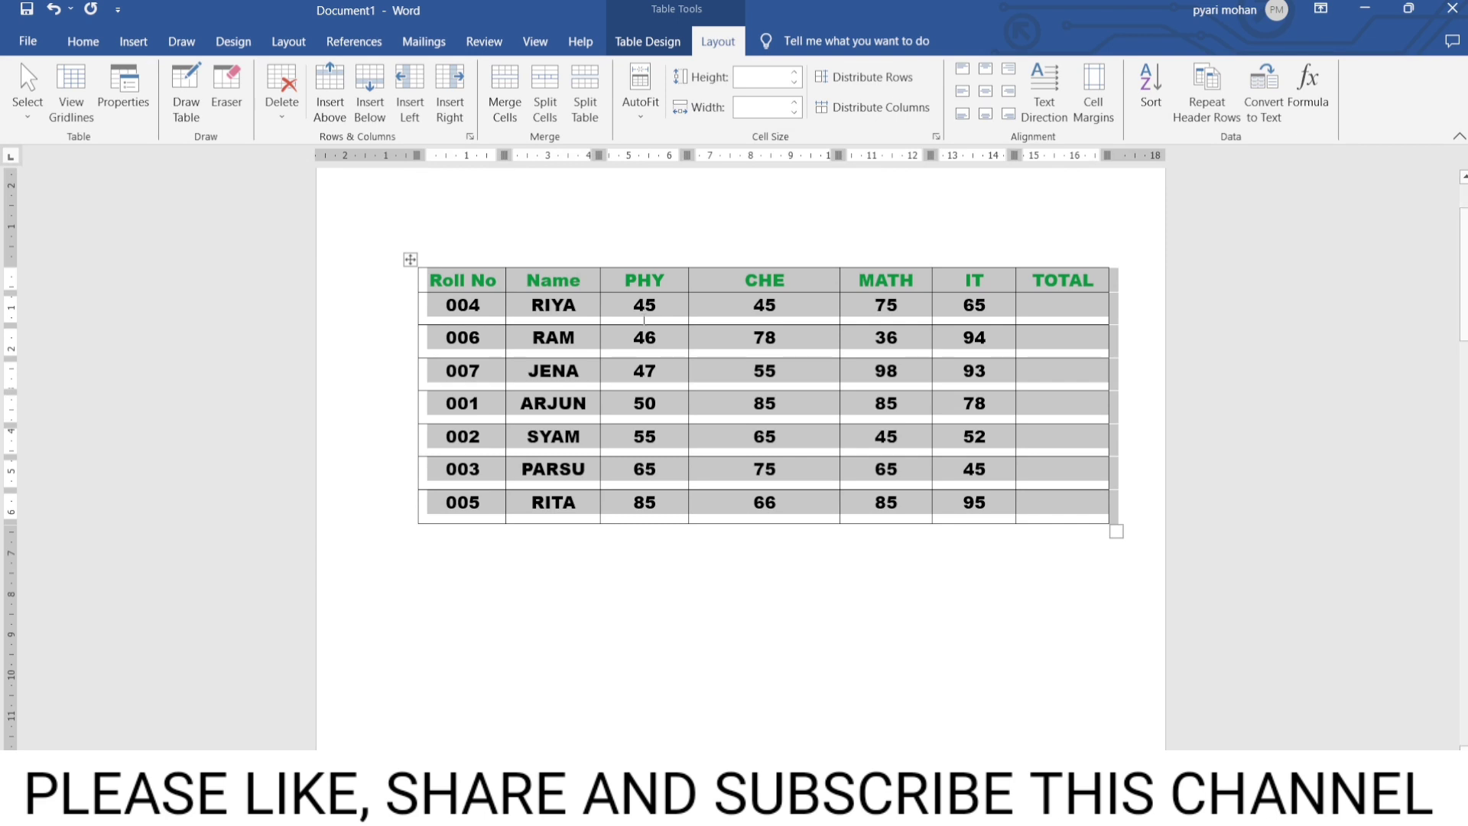
Reopen the Sort dialog and close it without applying another sort
{"action": "left_click", "coordinate": [1151, 92]}
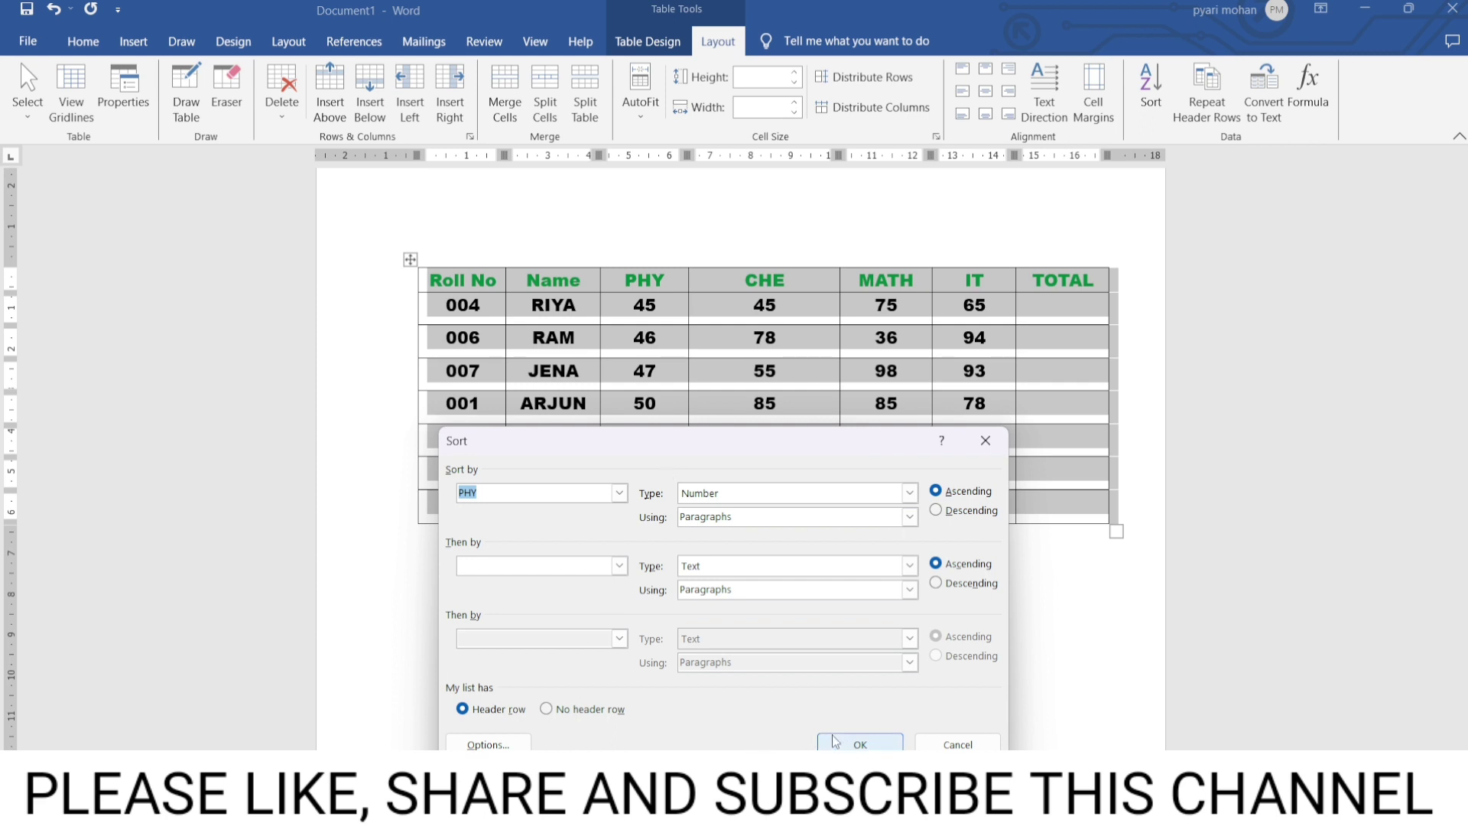
{"action": "left_click_drag", "start_coordinate": [806, 444], "coordinate": [799, 511]}
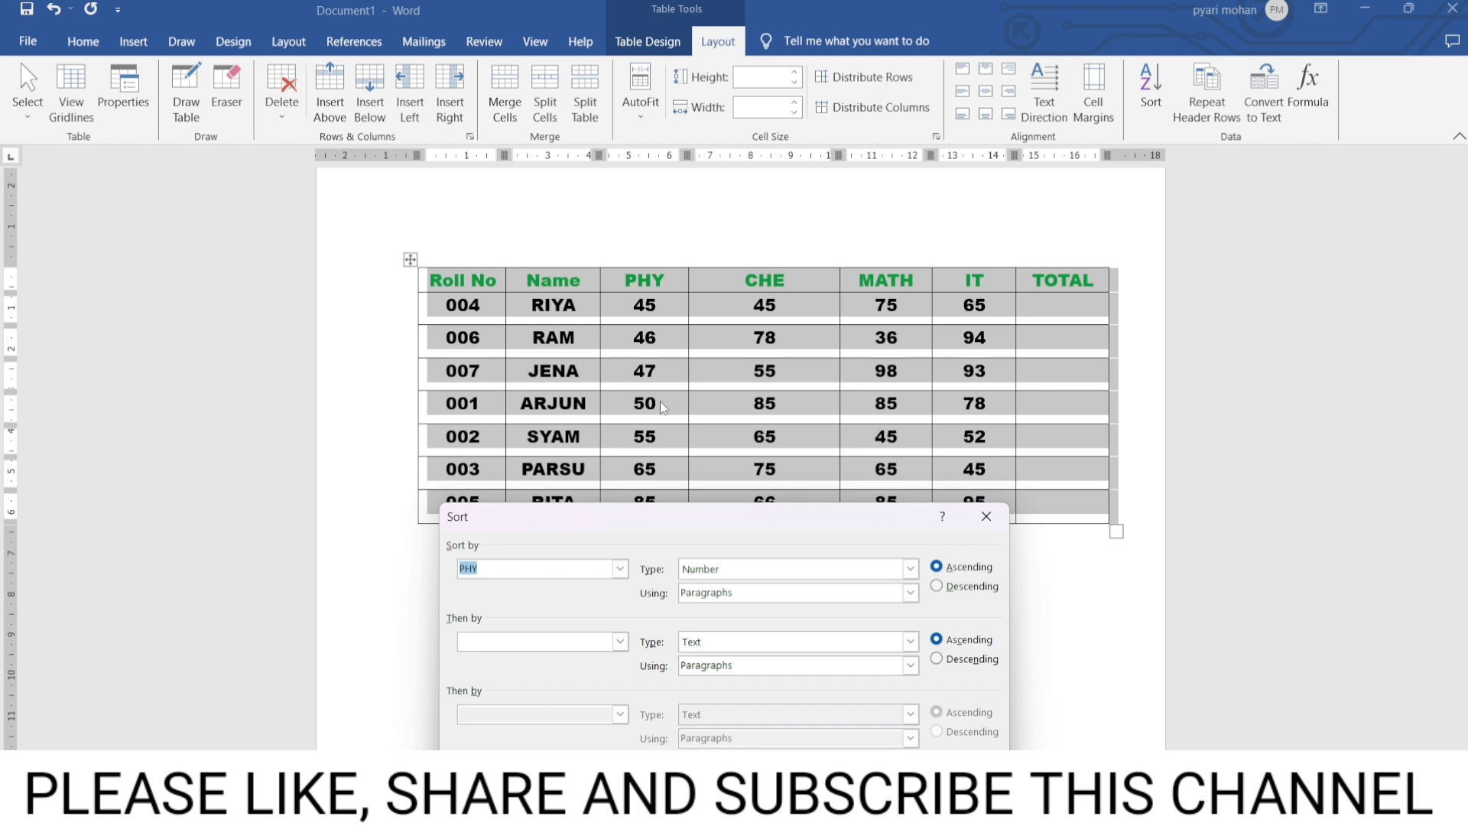
{"action": "left_click", "coordinate": [987, 516]}
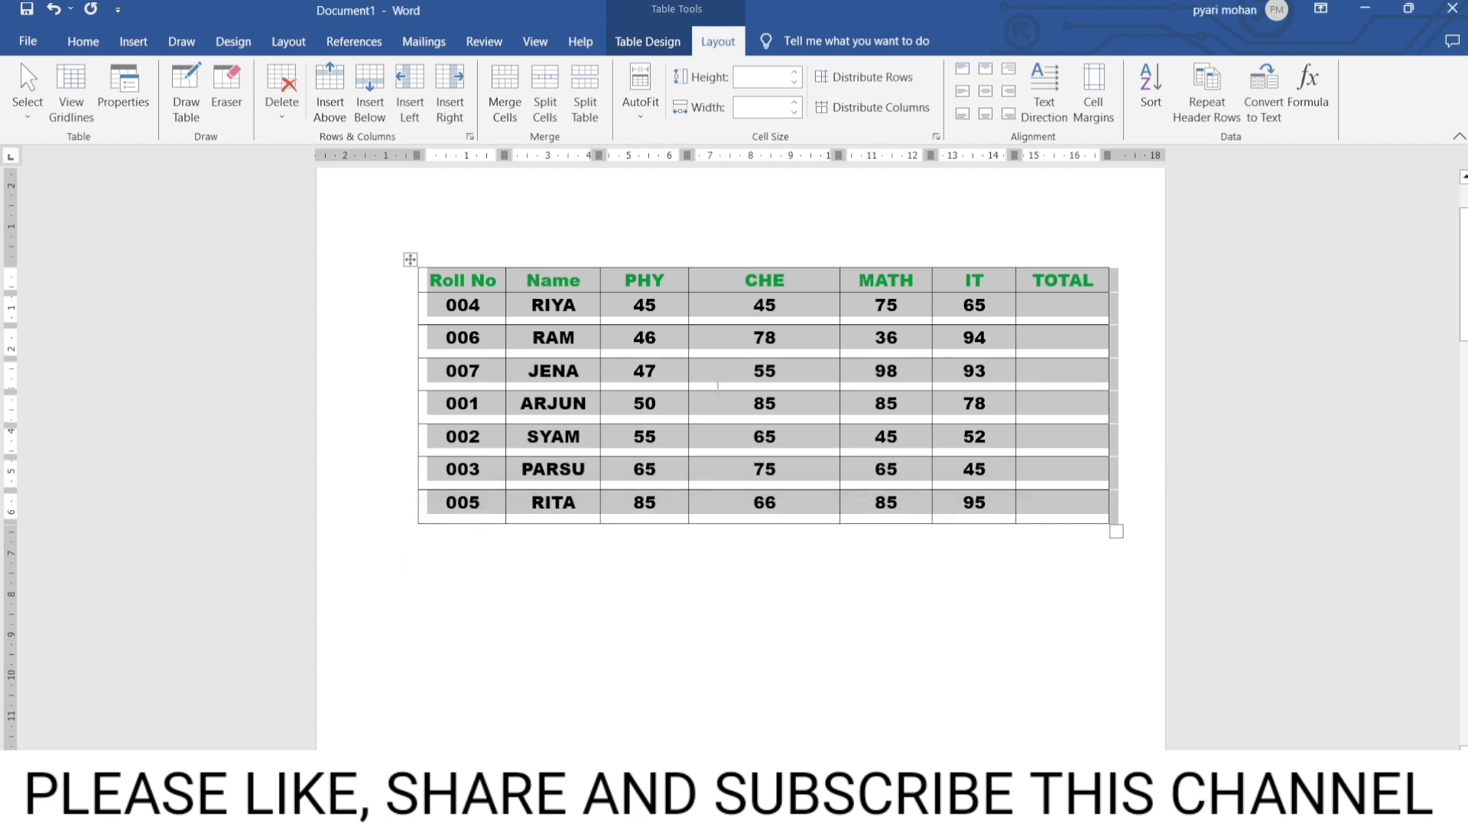
Deselect the table, now back in Roll No order with its title row
{"action": "left_click", "coordinate": [703, 601]}
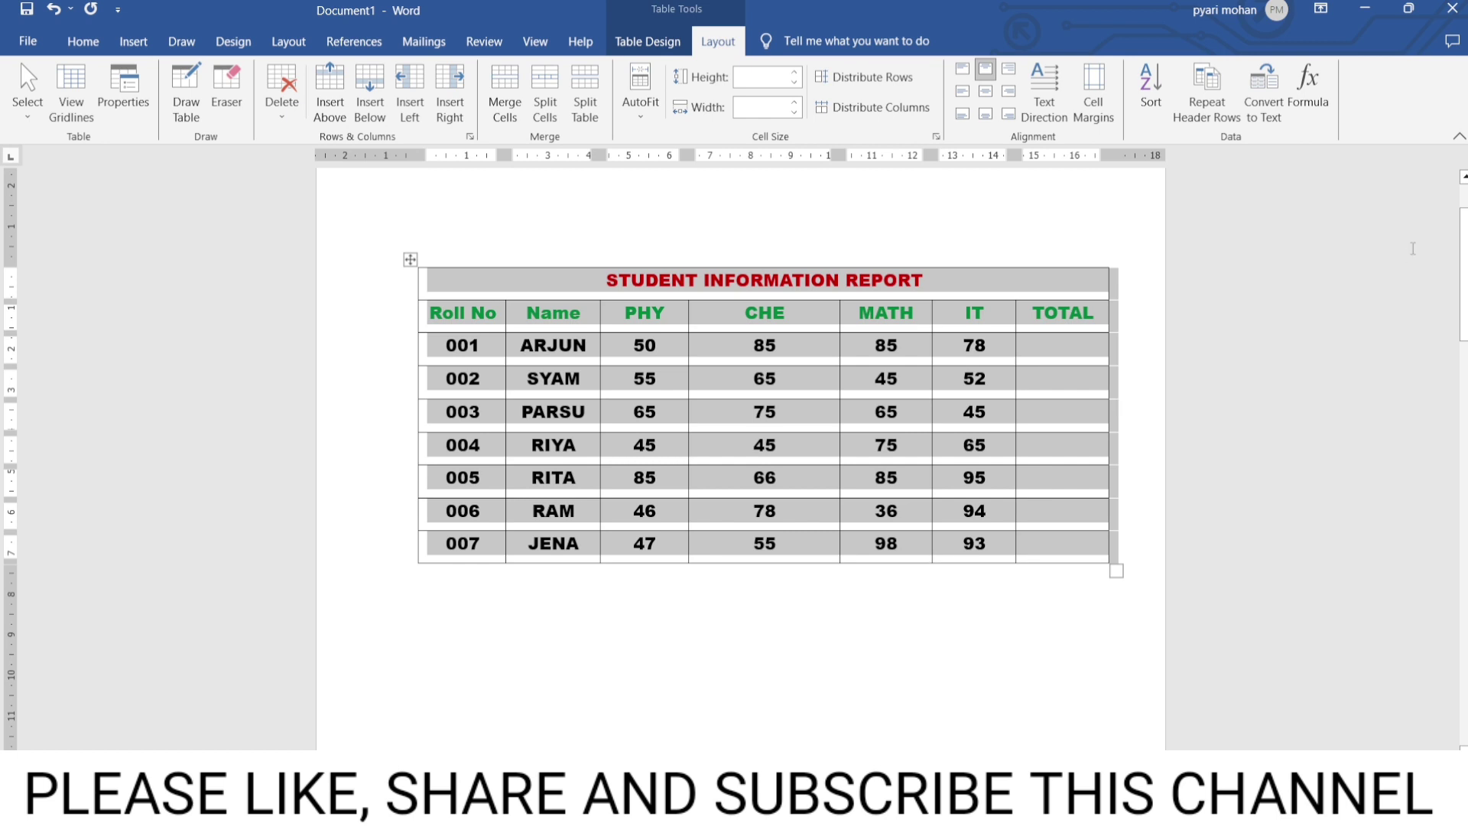
{"action": "left_click", "coordinate": [1273, 117]}
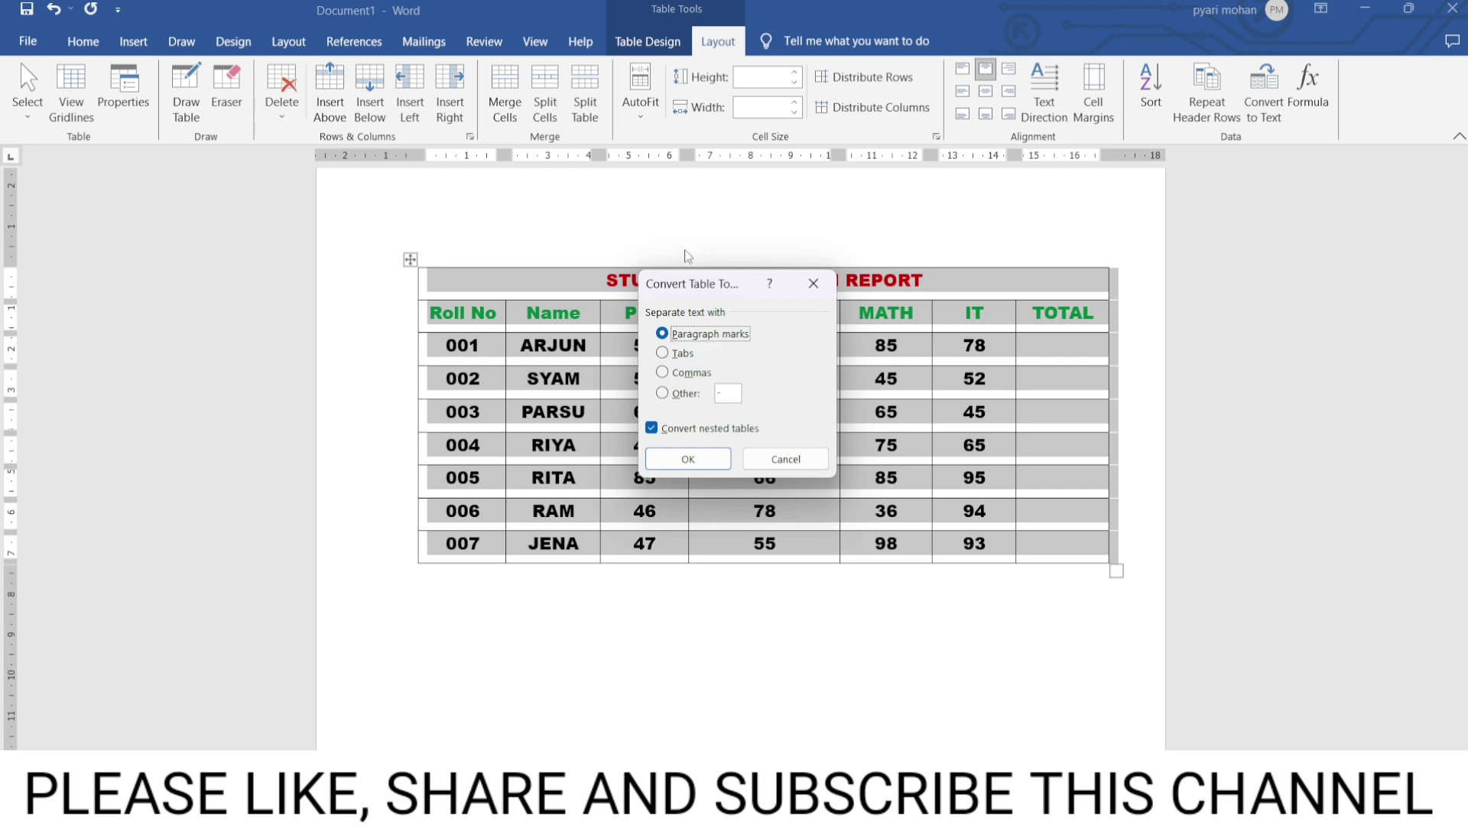
{"action": "left_click_drag", "start_coordinate": [694, 285], "coordinate": [747, 444]}
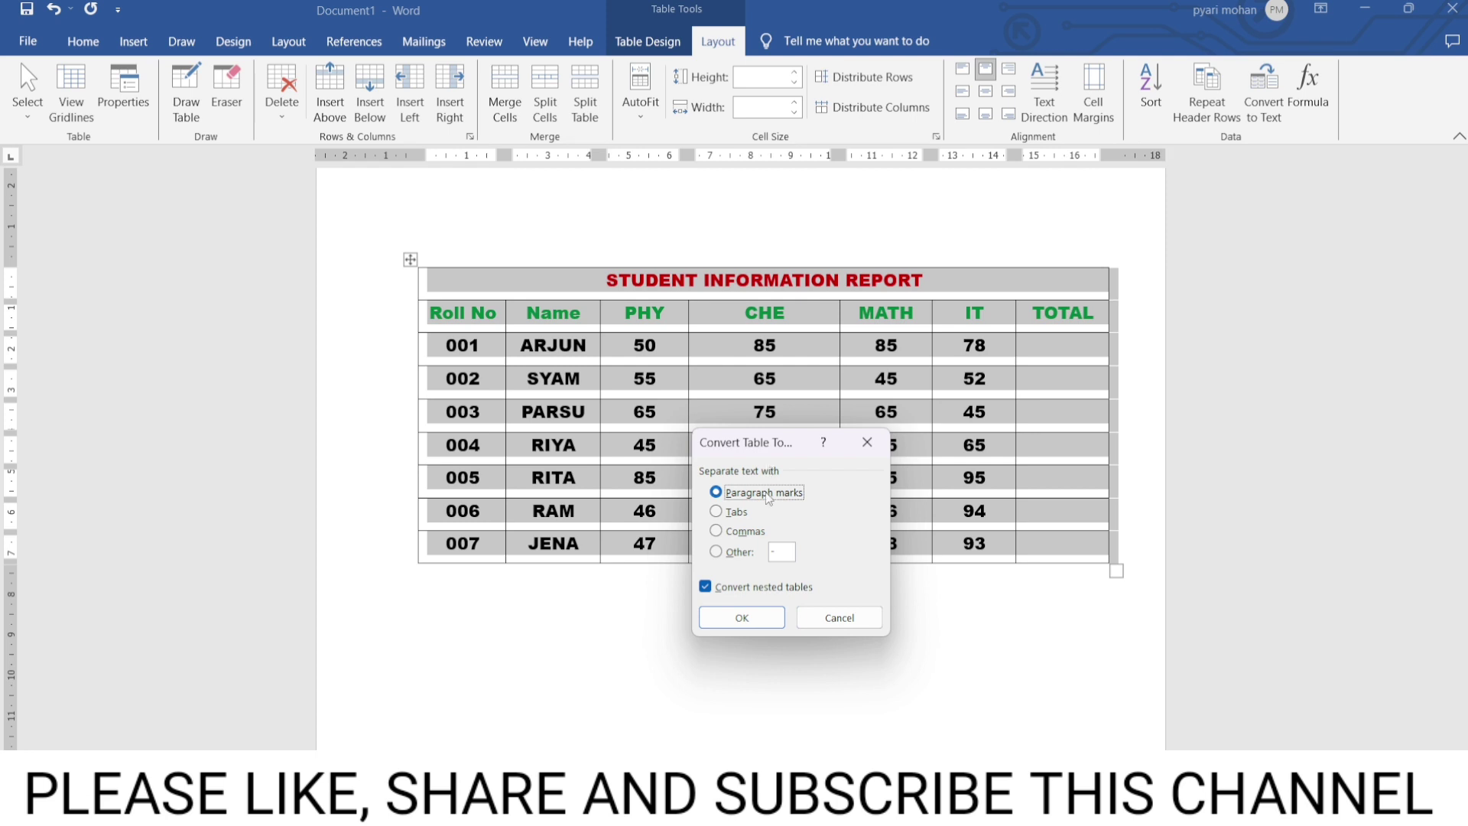
{"action": "left_click", "coordinate": [737, 619]}
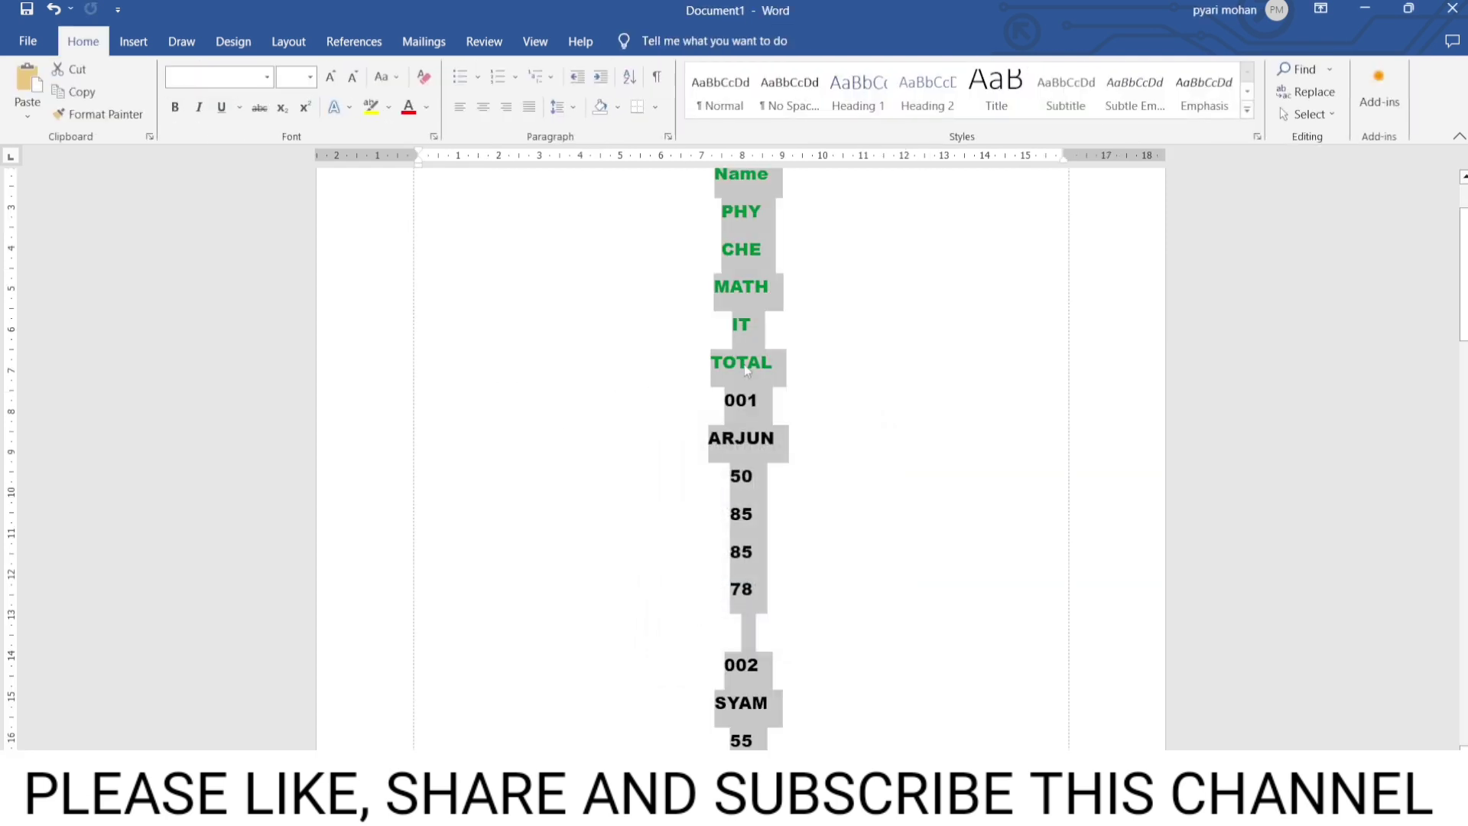
{"action": "scroll", "coordinate": [746, 375], "scroll_direction": "up", "scroll_amount": 1}
{"action": "scroll", "coordinate": [746, 374], "scroll_direction": "down", "scroll_amount": 3}
{"action": "scroll", "coordinate": [745, 375], "scroll_direction": "down", "scroll_amount": 1}
{"action": "scroll", "coordinate": [746, 379], "scroll_direction": "down", "scroll_amount": 3}
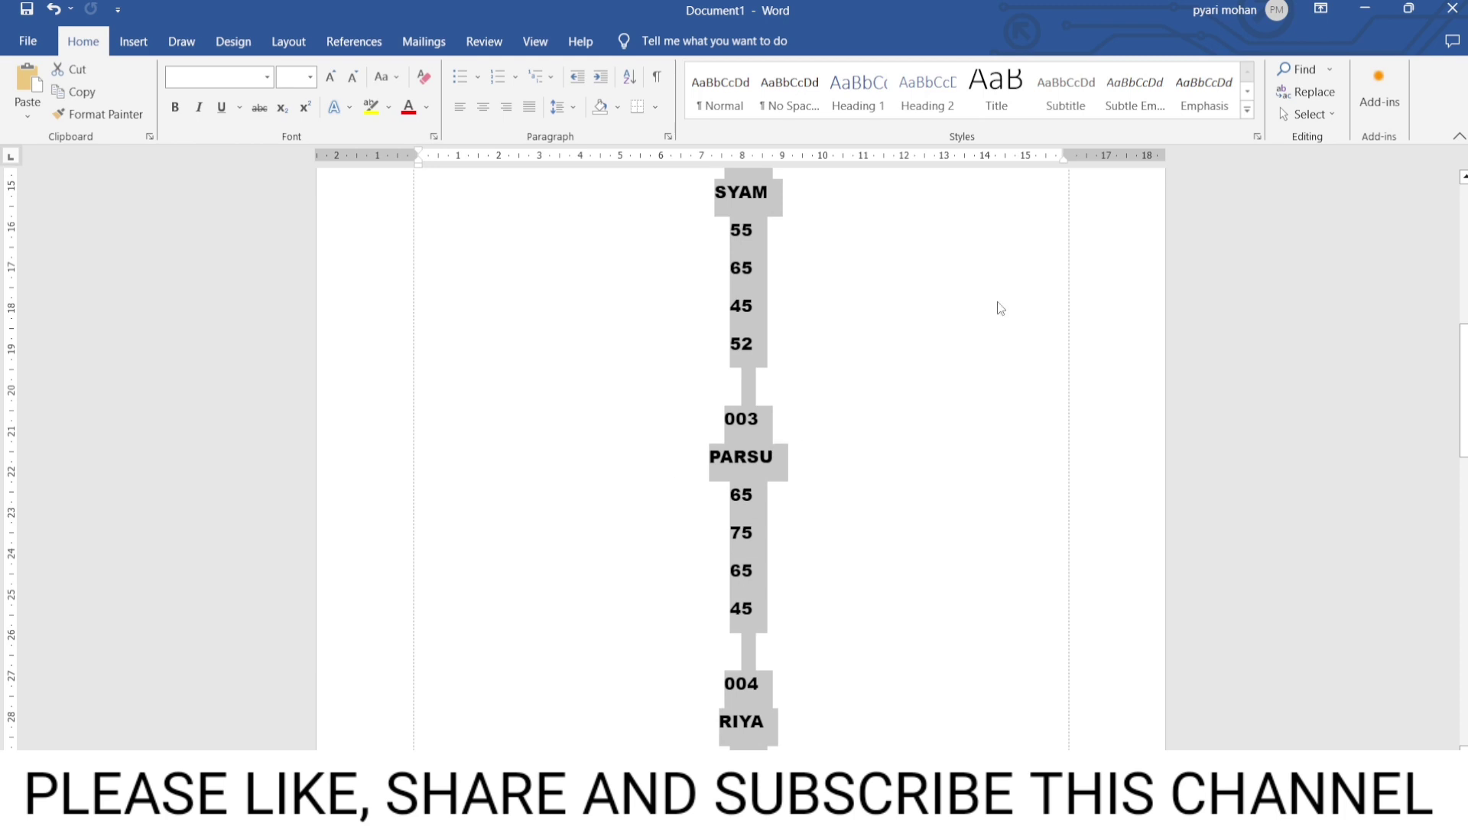
{"action": "key", "text": "ctrl+z"}
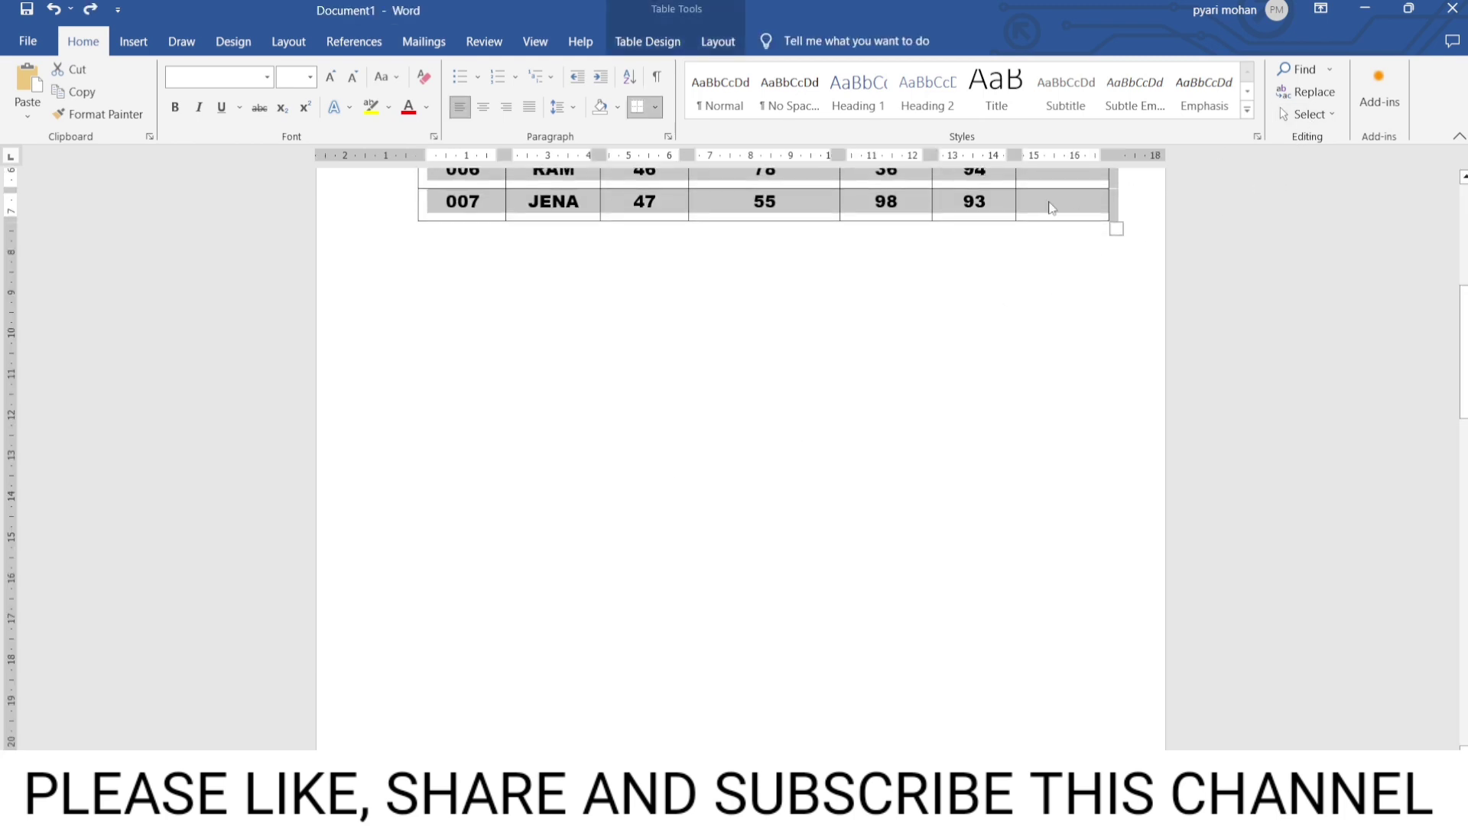
{"action": "scroll", "coordinate": [1038, 285], "scroll_direction": "up", "scroll_amount": 5}
{"action": "scroll", "coordinate": [949, 245], "scroll_direction": "up", "scroll_amount": 5}
{"action": "left_click", "coordinate": [718, 42]}
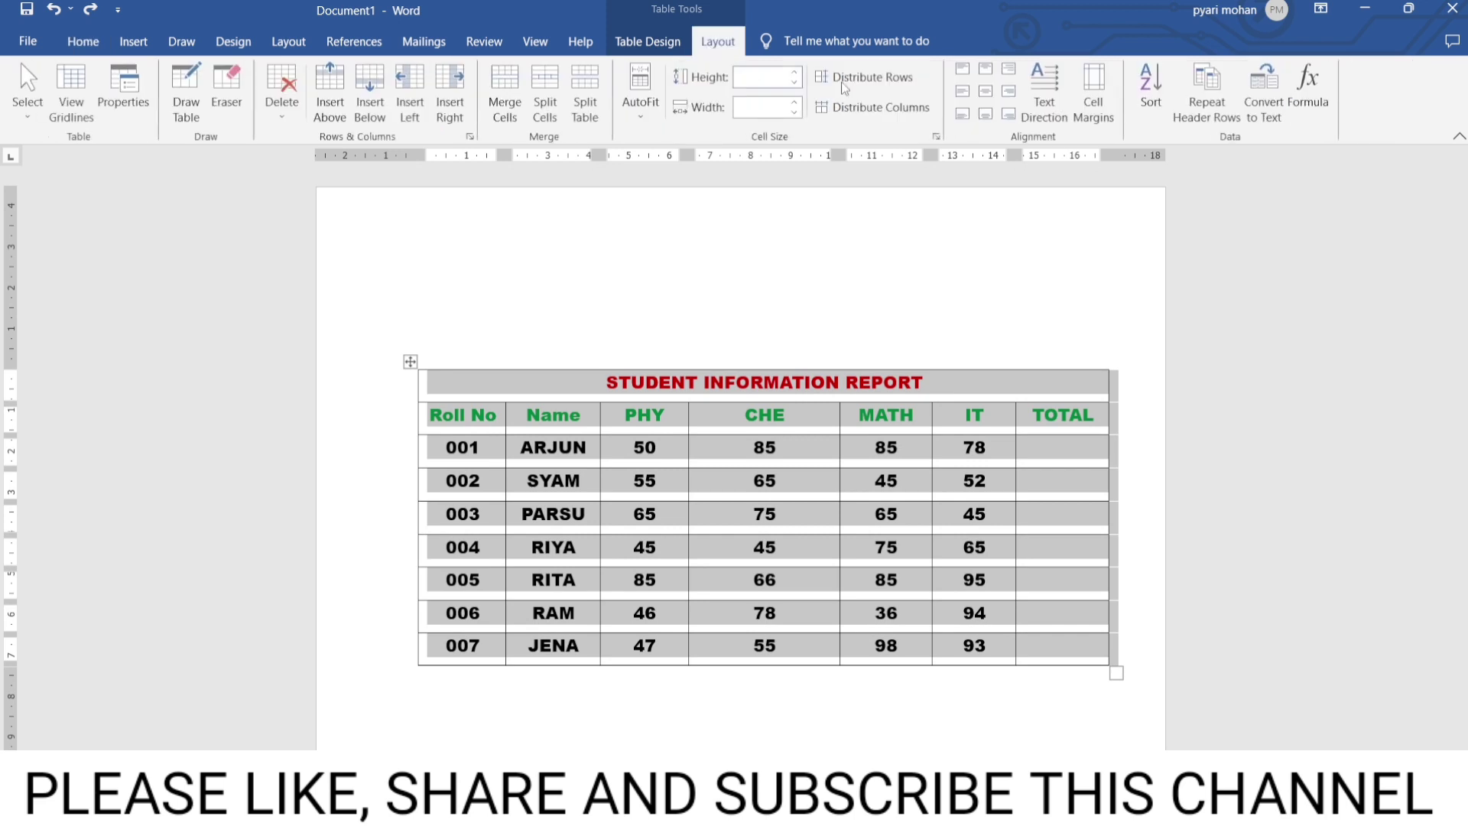
{"action": "left_click", "coordinate": [1260, 110]}
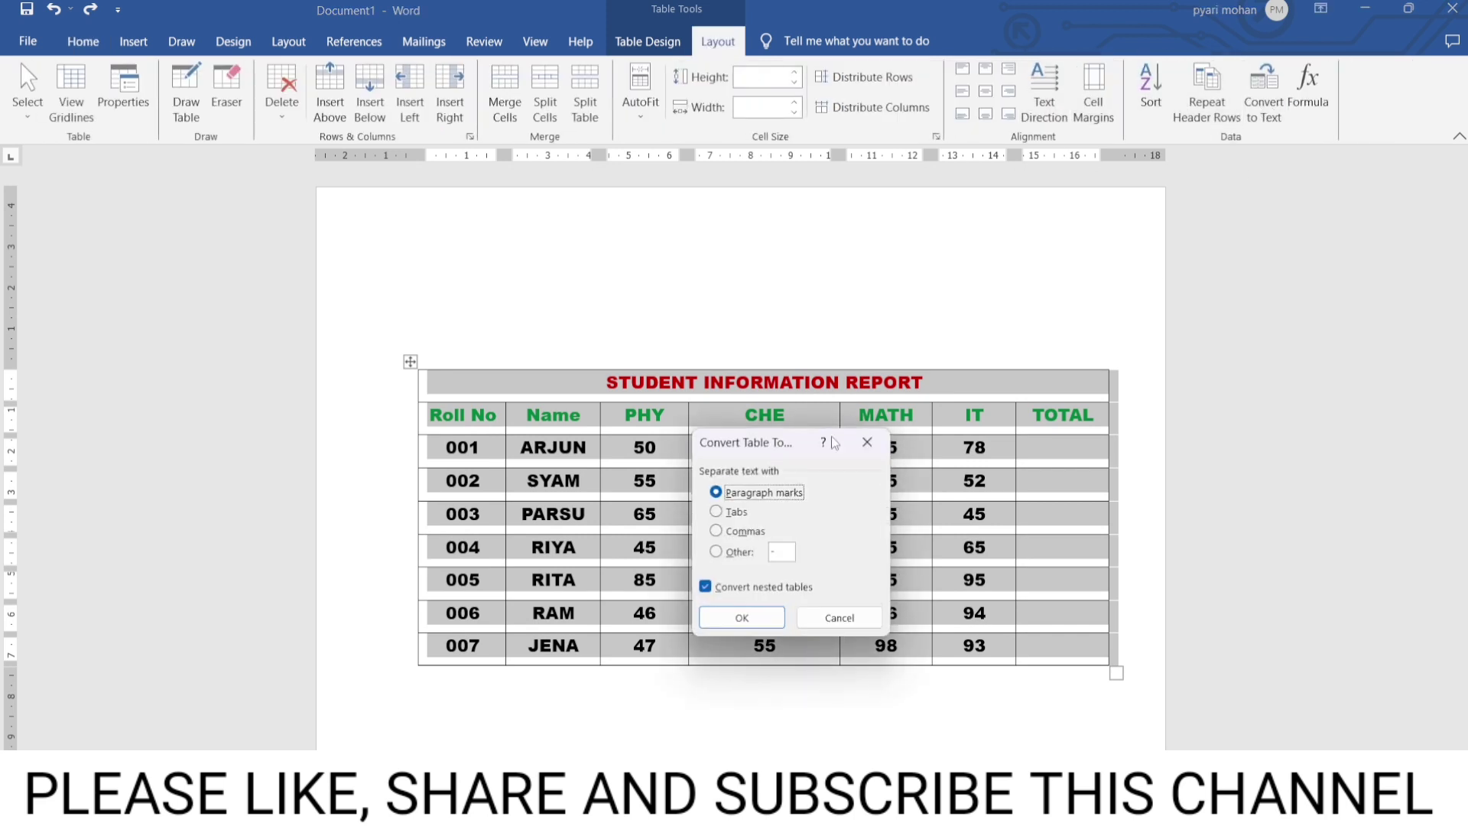
{"action": "left_click", "coordinate": [715, 512]}
{"action": "left_click", "coordinate": [751, 616]}
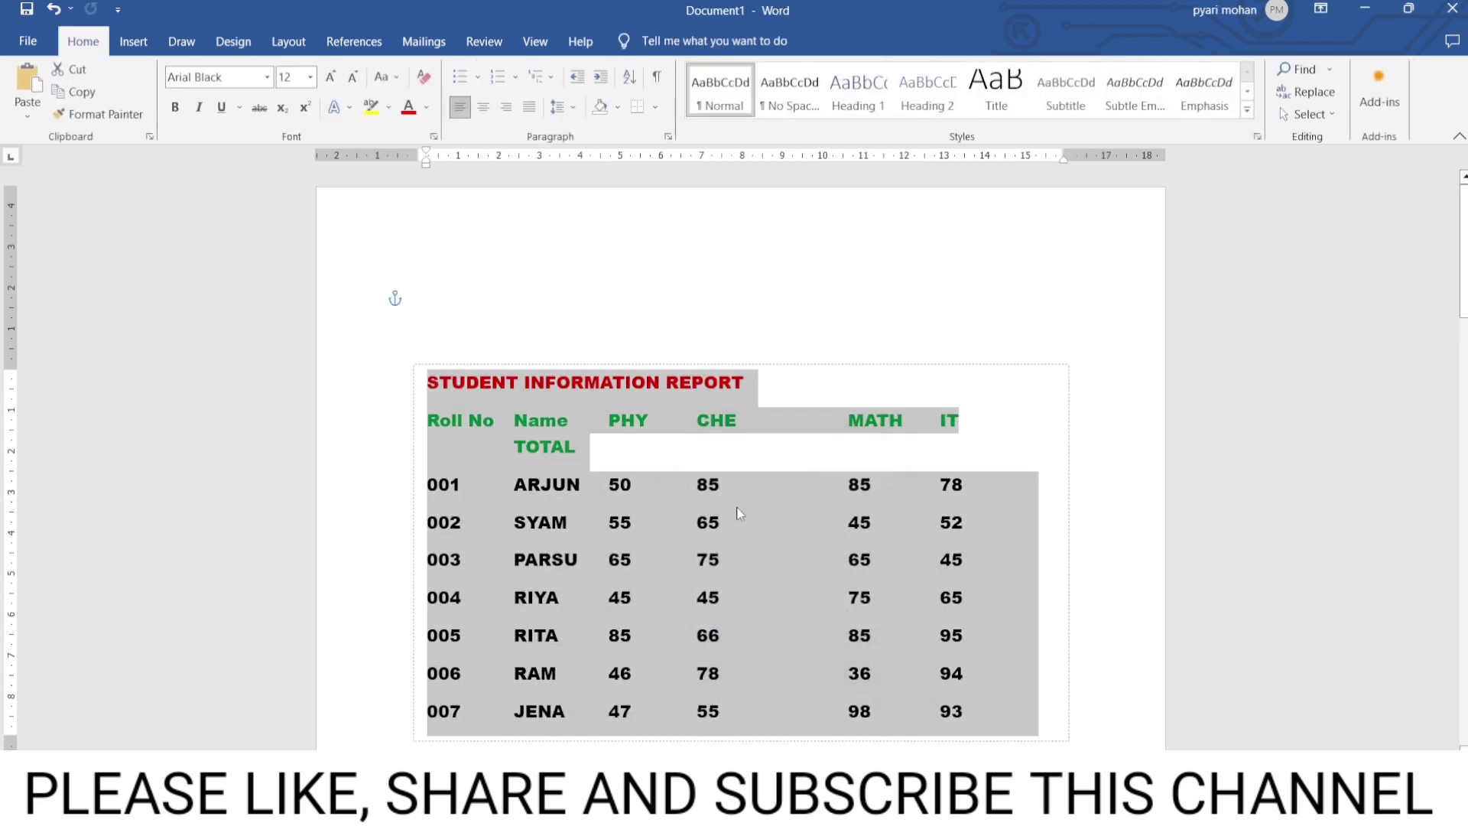
{"action": "scroll", "coordinate": [842, 507], "scroll_direction": "down", "scroll_amount": 1}
{"action": "scroll", "coordinate": [842, 507], "scroll_direction": "down", "scroll_amount": 3}
{"action": "left_click", "coordinate": [749, 554]}
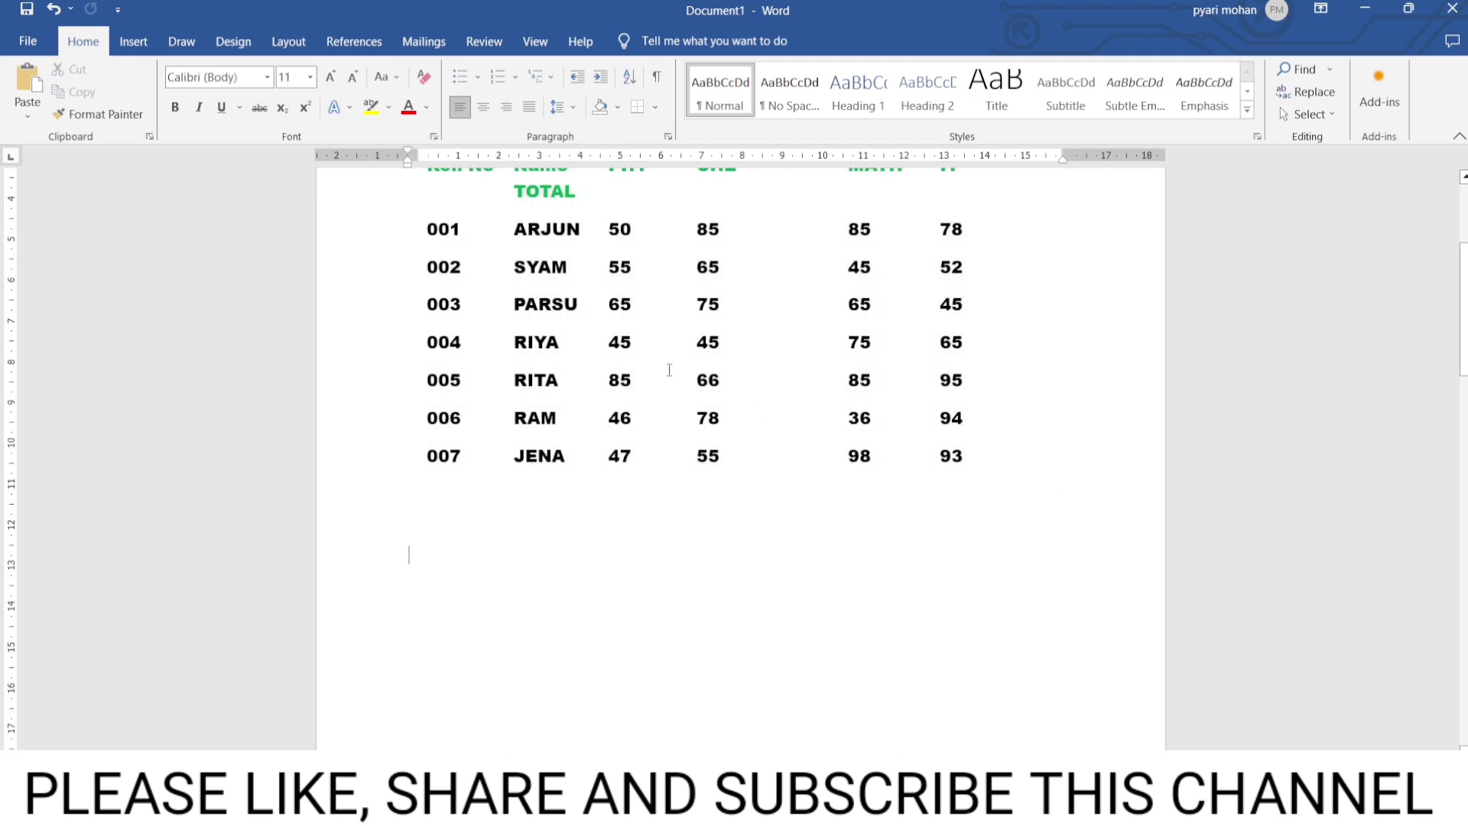
{"action": "left_click_drag", "start_coordinate": [429, 342], "coordinate": [811, 342]}
{"action": "scroll", "coordinate": [777, 381], "scroll_direction": "up", "scroll_amount": 3}
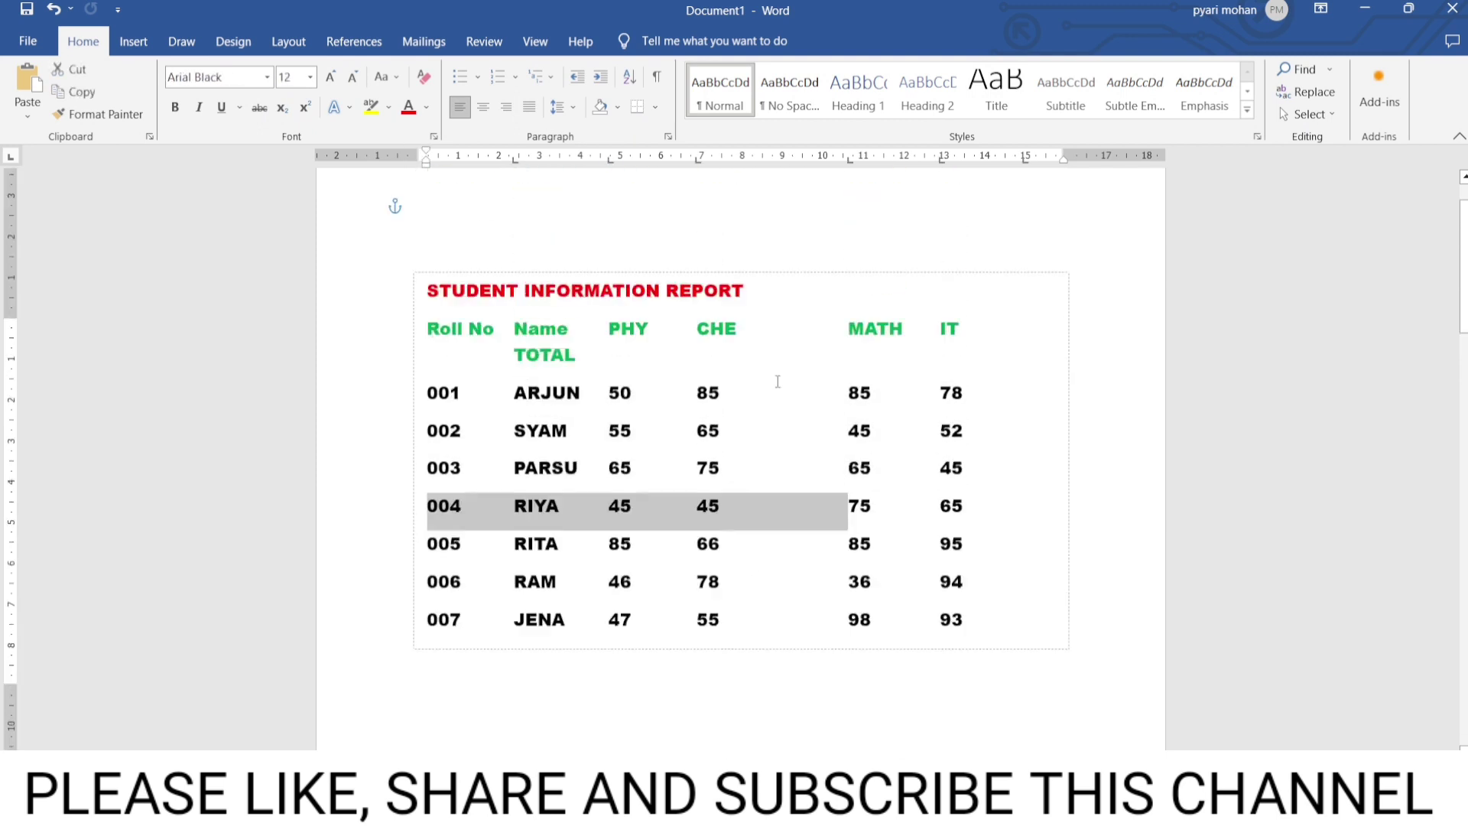
{"action": "key", "text": "ctrl+z"}
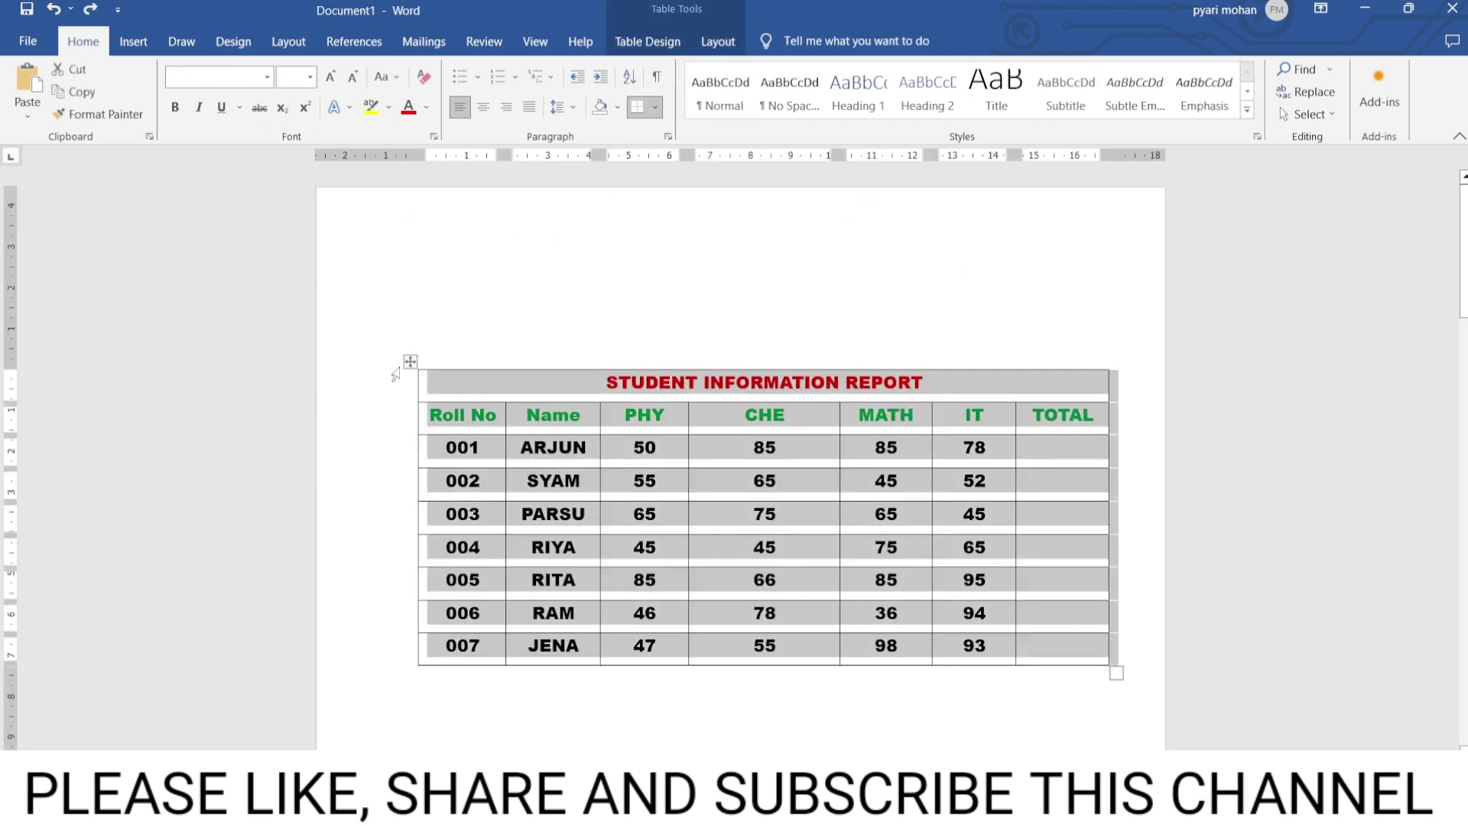
Convert the Student Information Report table to text separated by commas
{"action": "left_click", "coordinate": [717, 42]}
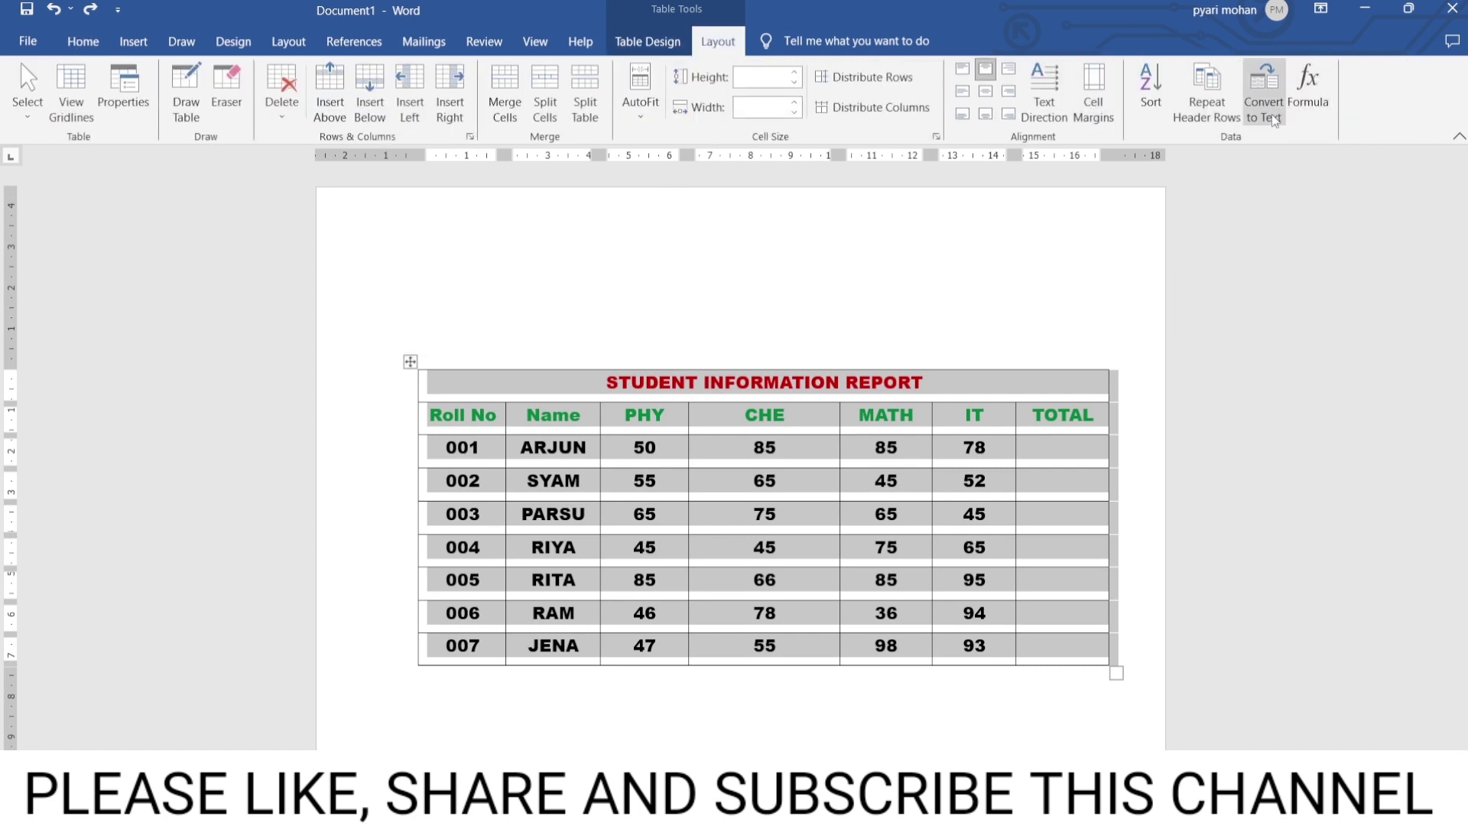
{"action": "left_click", "coordinate": [1264, 96]}
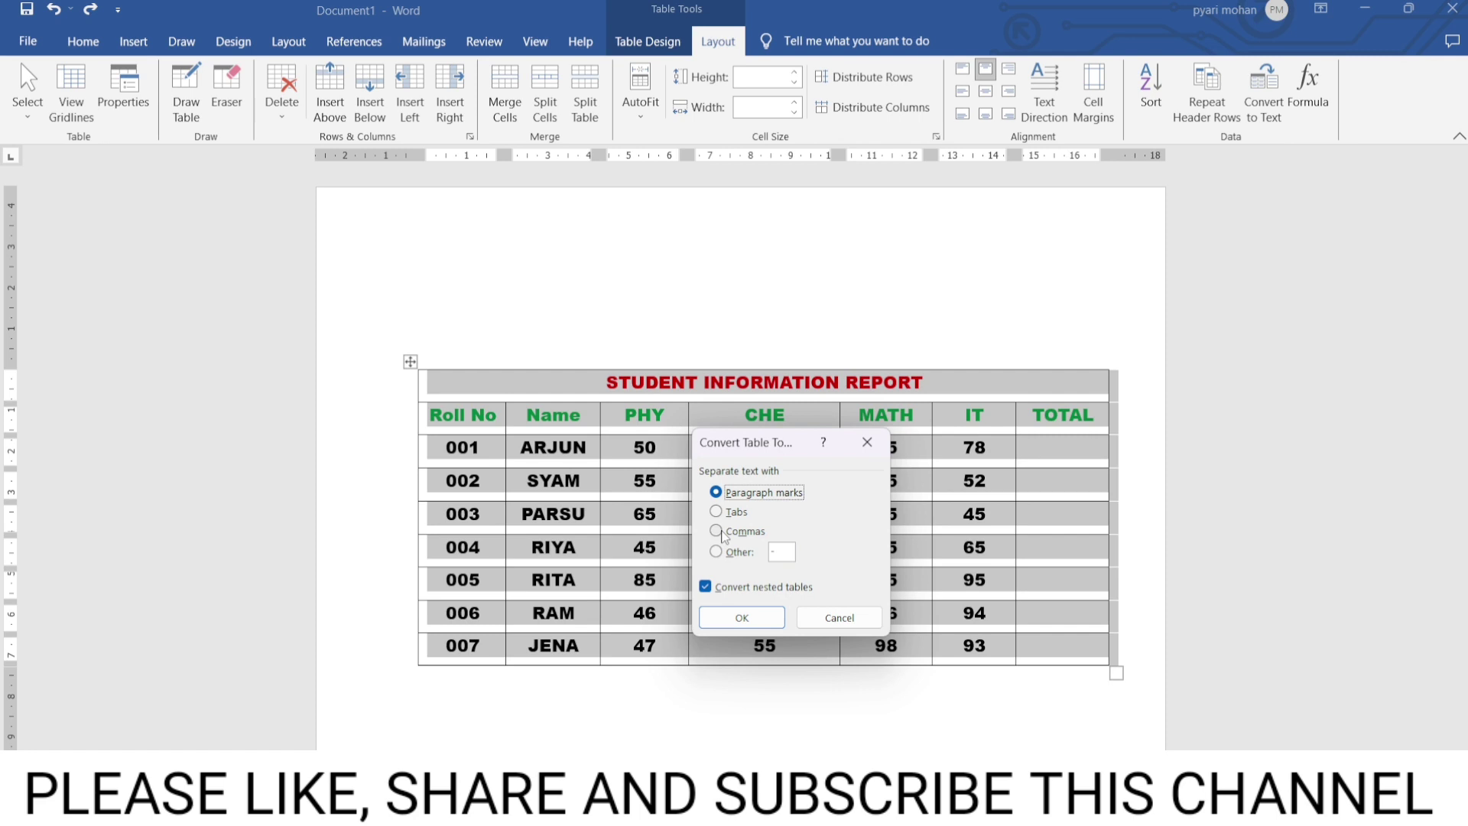
{"action": "left_click", "coordinate": [715, 530]}
{"action": "left_click", "coordinate": [742, 618]}
Delete the empty line above the title and review the converted student lines
{"action": "left_click", "coordinate": [692, 572]}
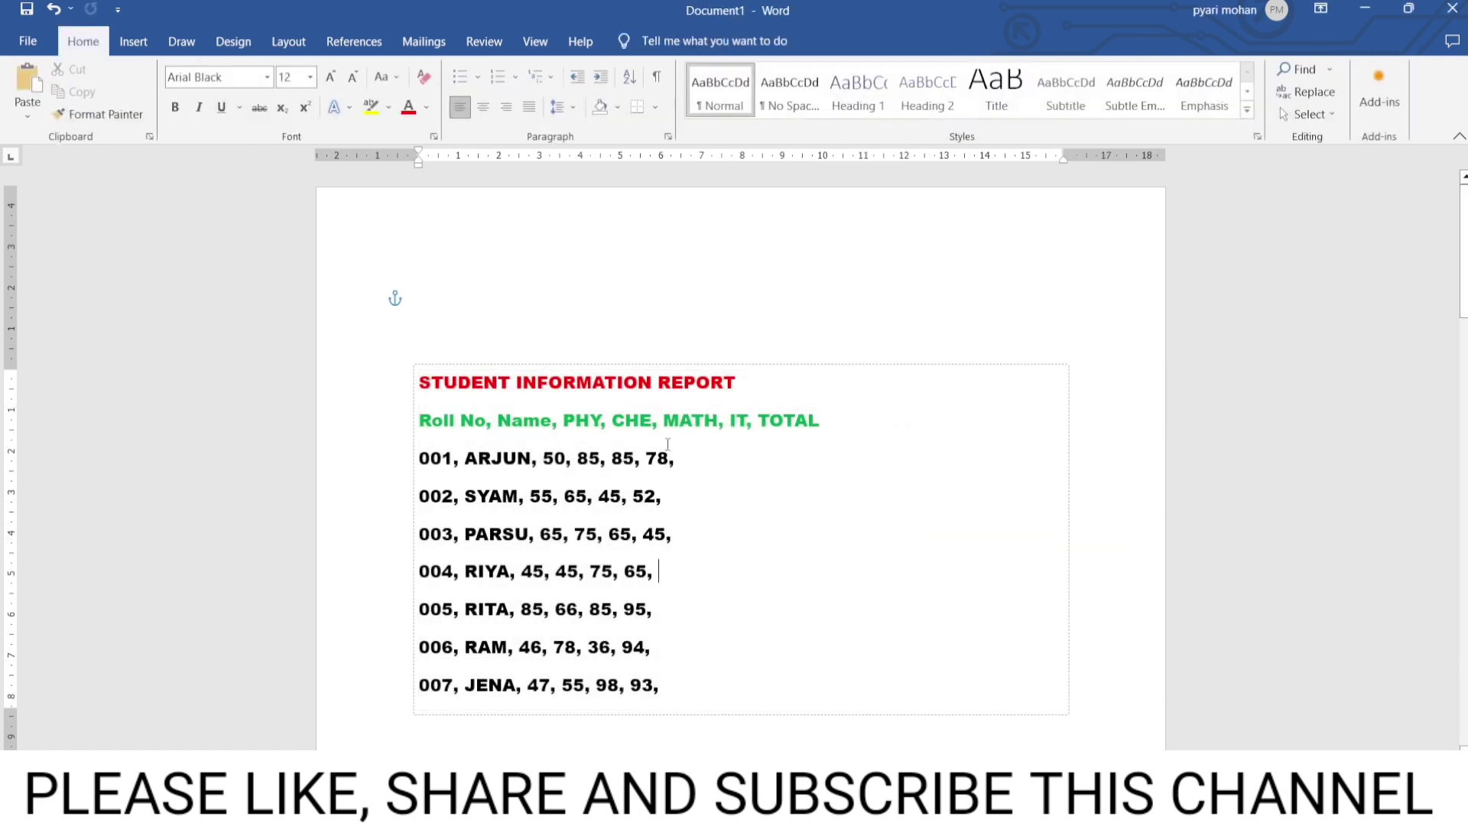
{"action": "left_click", "coordinate": [671, 292]}
{"action": "key", "text": "Delete"}
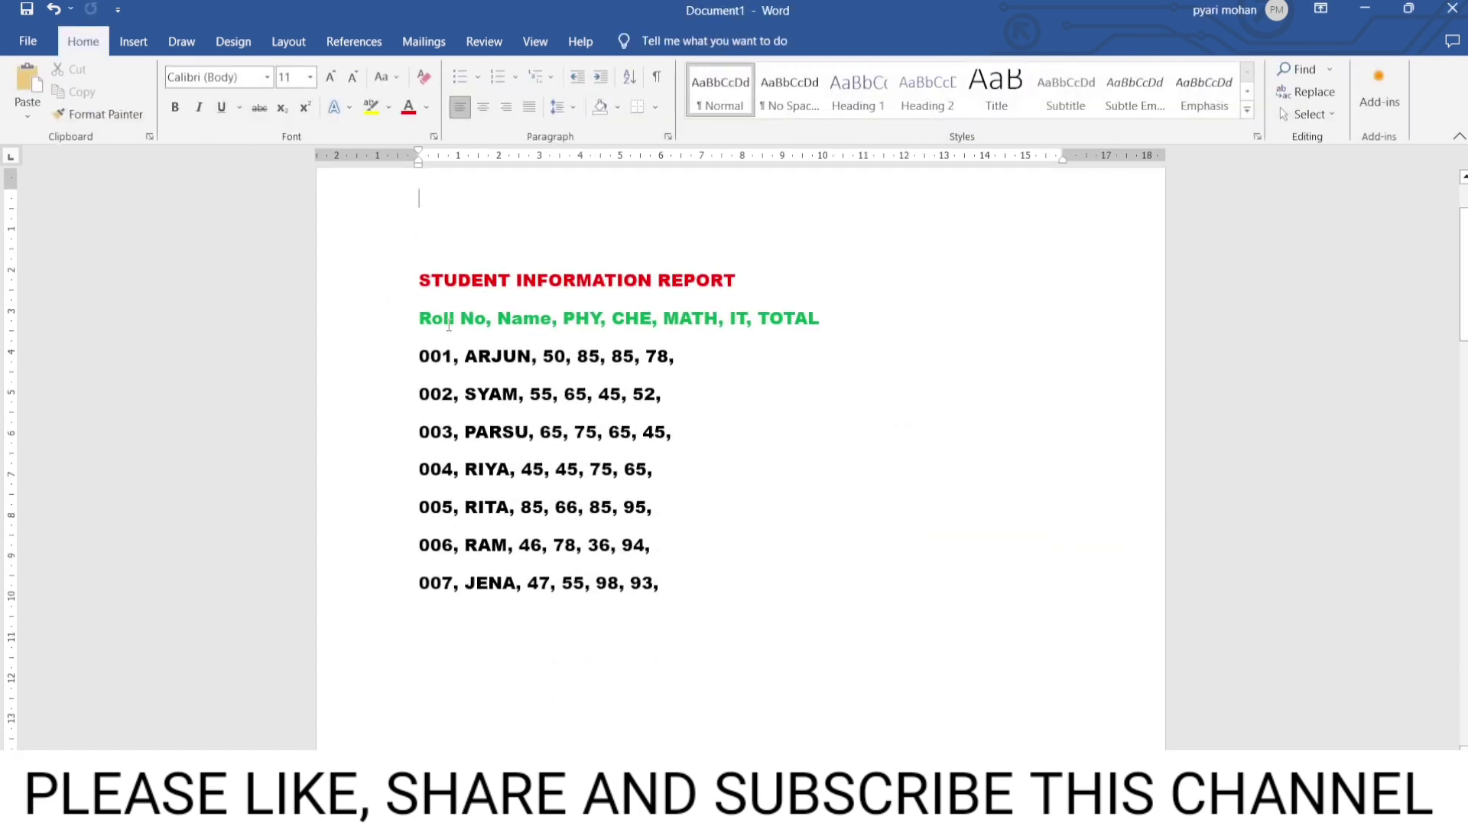
{"action": "left_click_drag", "start_coordinate": [420, 288], "coordinate": [533, 507]}
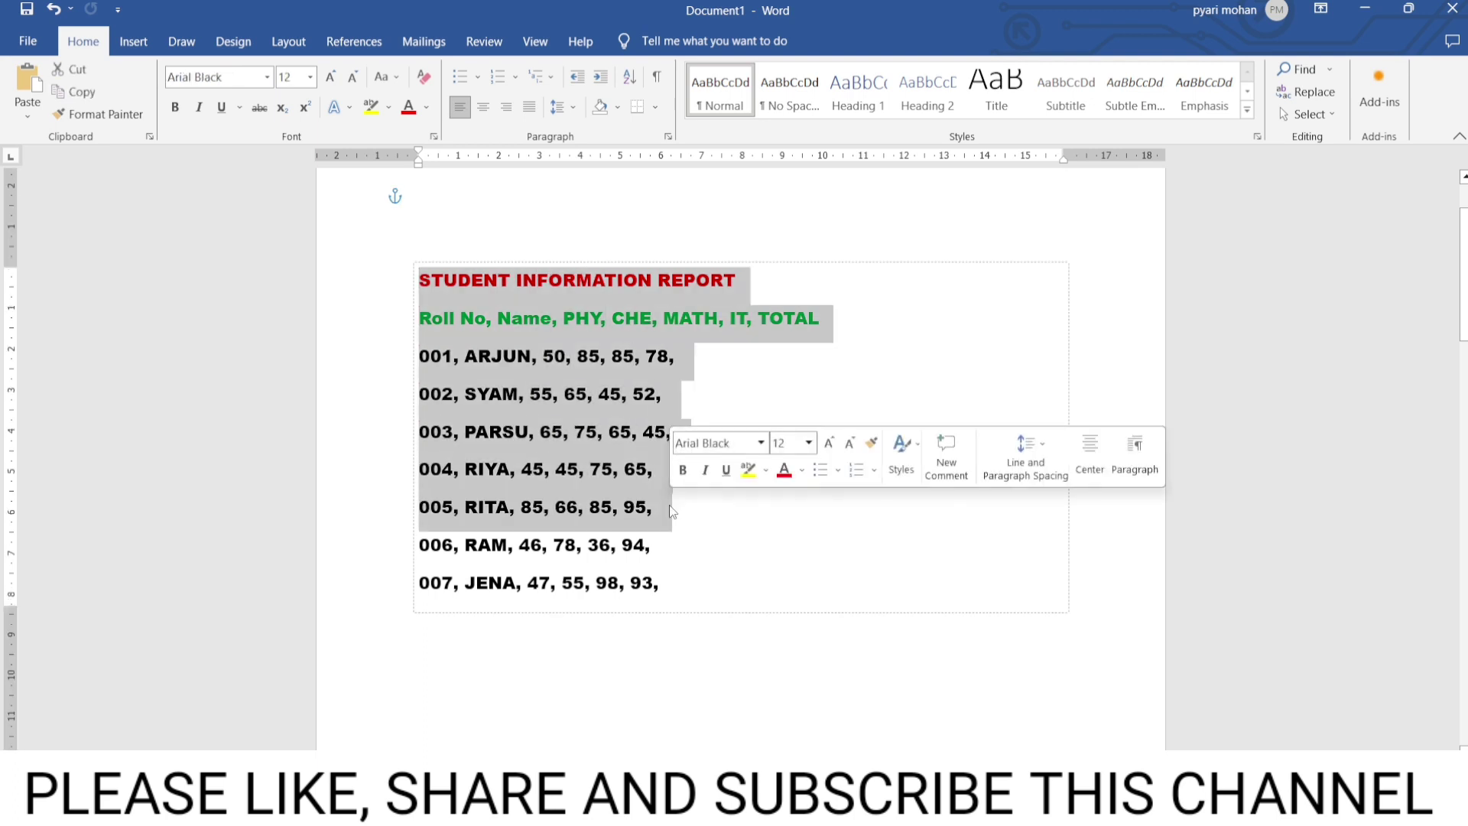
{"action": "left_click", "coordinate": [532, 507]}
{"action": "left_click_drag", "start_coordinate": [421, 469], "coordinate": [702, 479]}
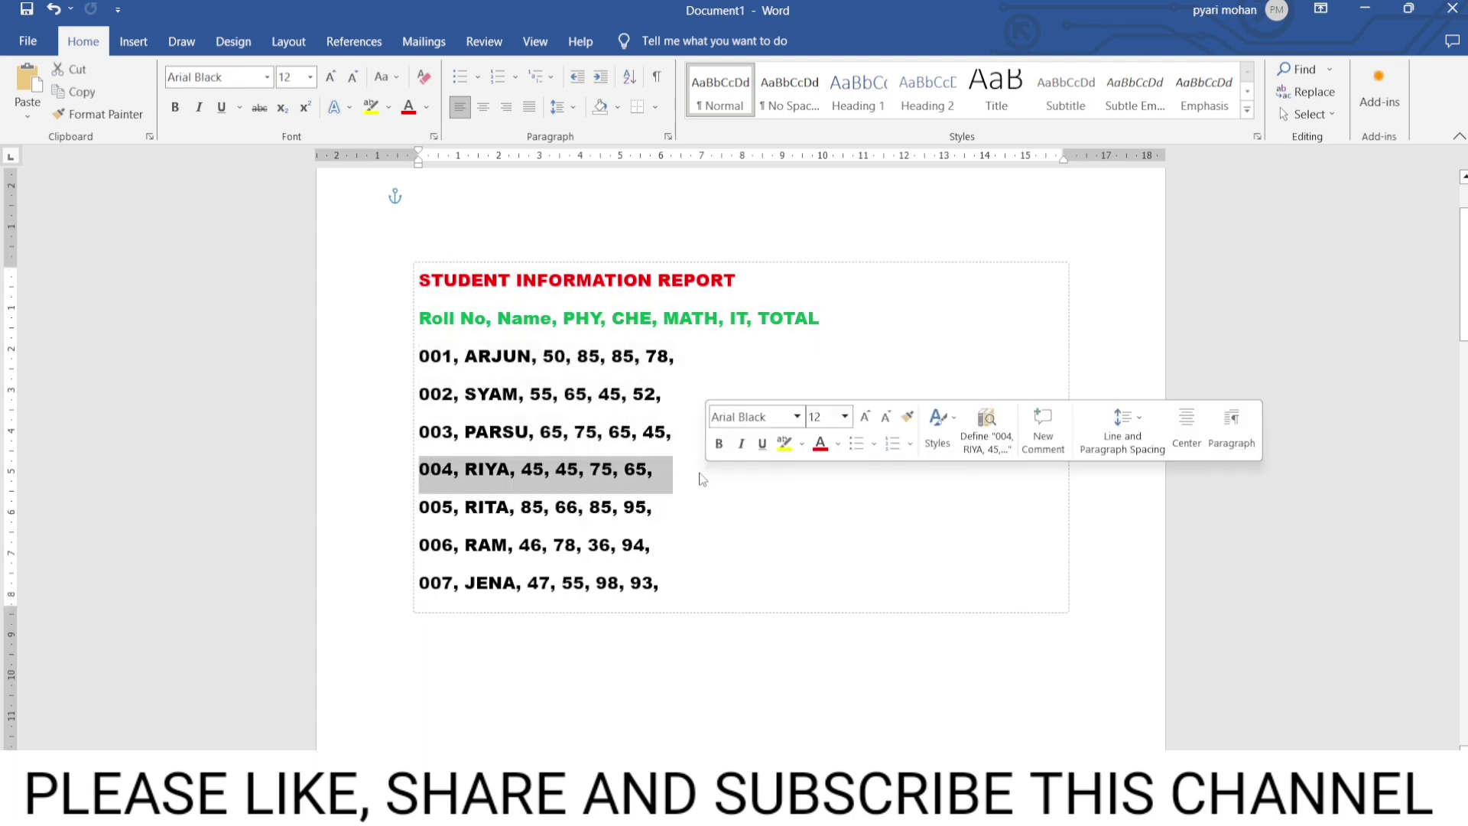
{"action": "scroll", "coordinate": [698, 469], "scroll_direction": "down", "scroll_amount": 2}
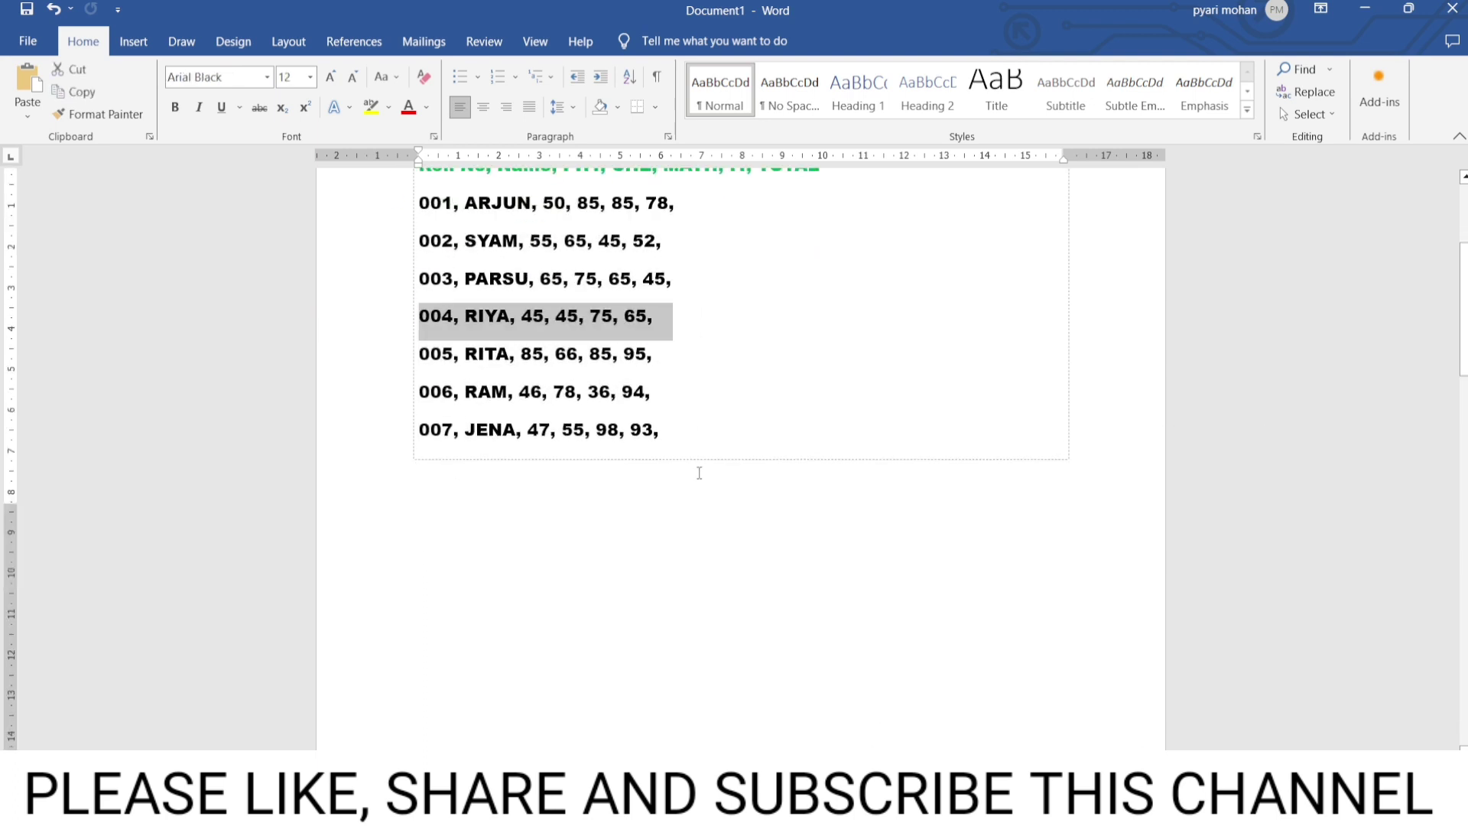
{"action": "scroll", "coordinate": [698, 469], "scroll_direction": "up", "scroll_amount": 3}
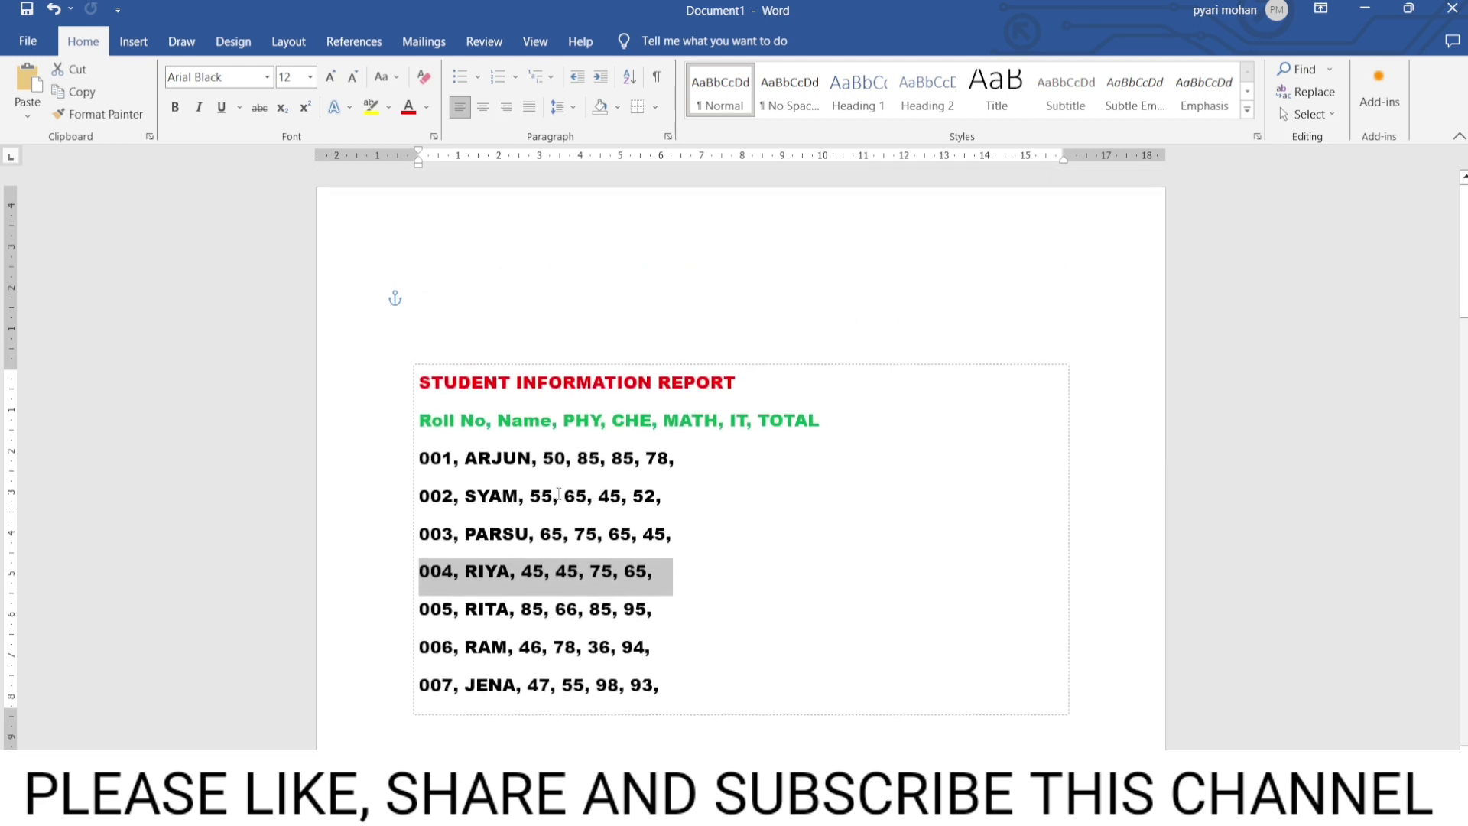
{"action": "scroll", "coordinate": [541, 486], "scroll_direction": "down", "scroll_amount": 2}
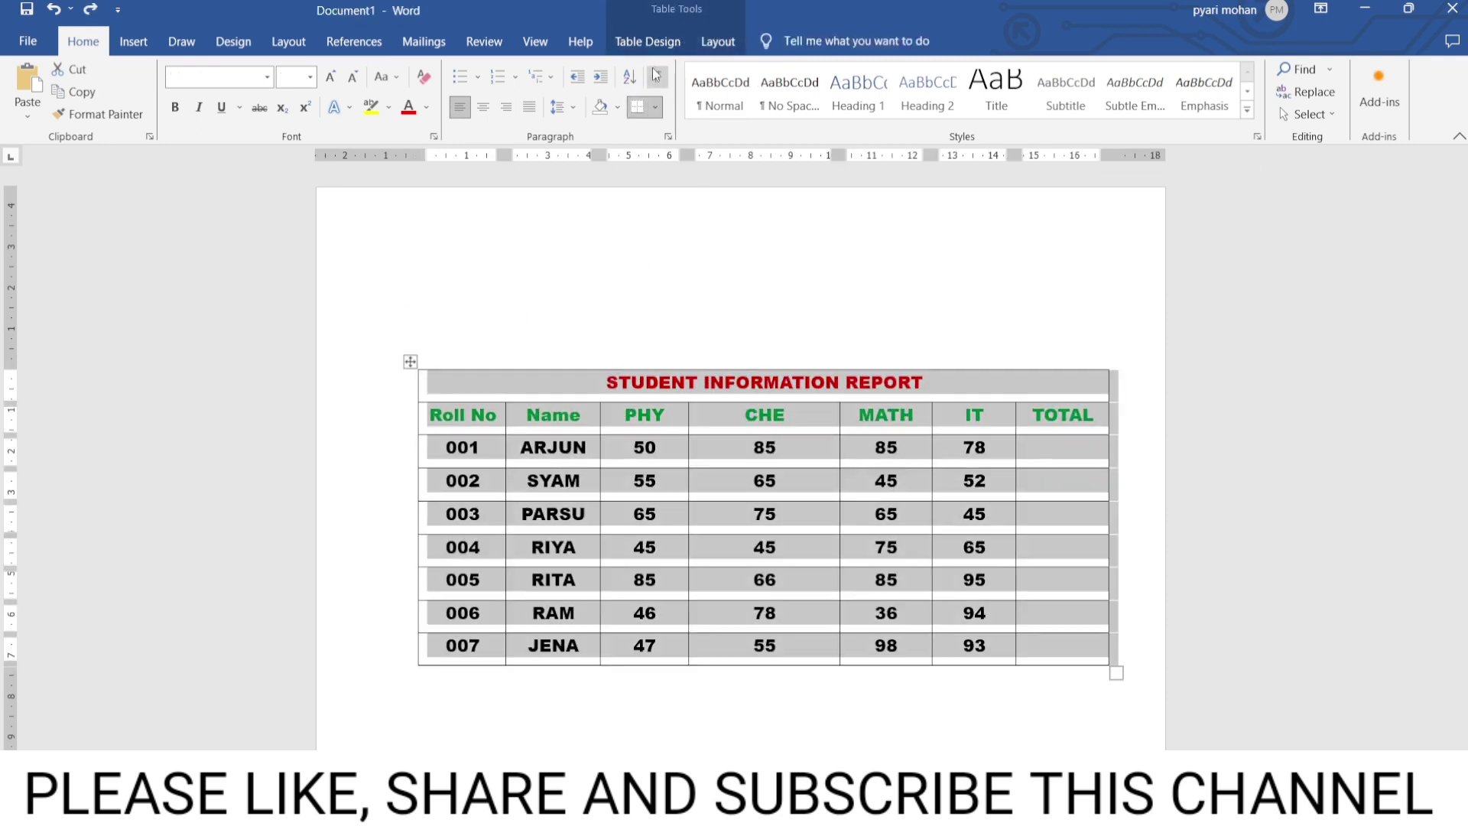
Set the table's header rows to repeat at the top of every page
{"action": "left_click", "coordinate": [713, 40]}
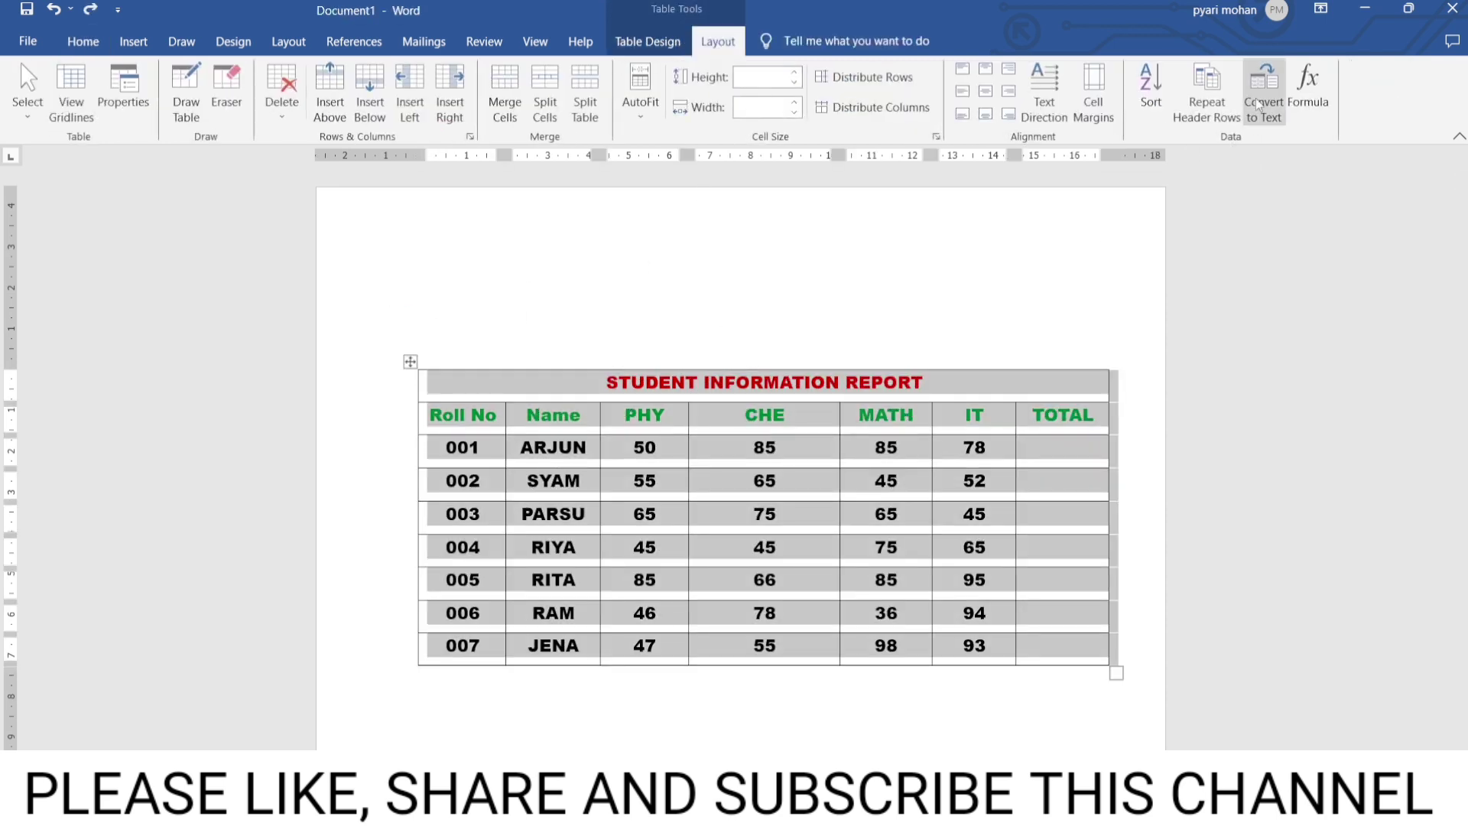
{"action": "left_click", "coordinate": [1204, 90]}
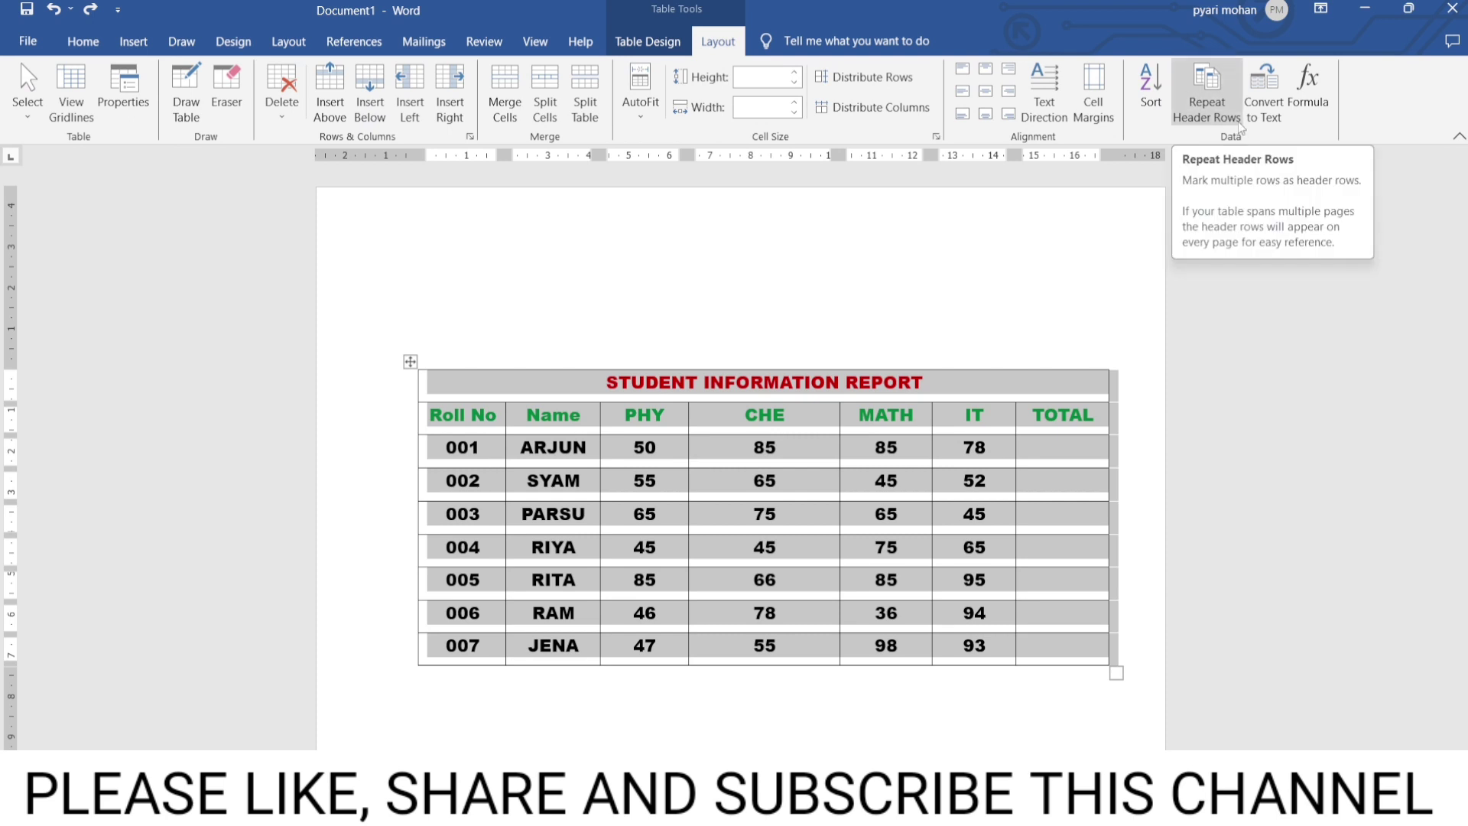
{"action": "left_click", "coordinate": [1058, 659]}
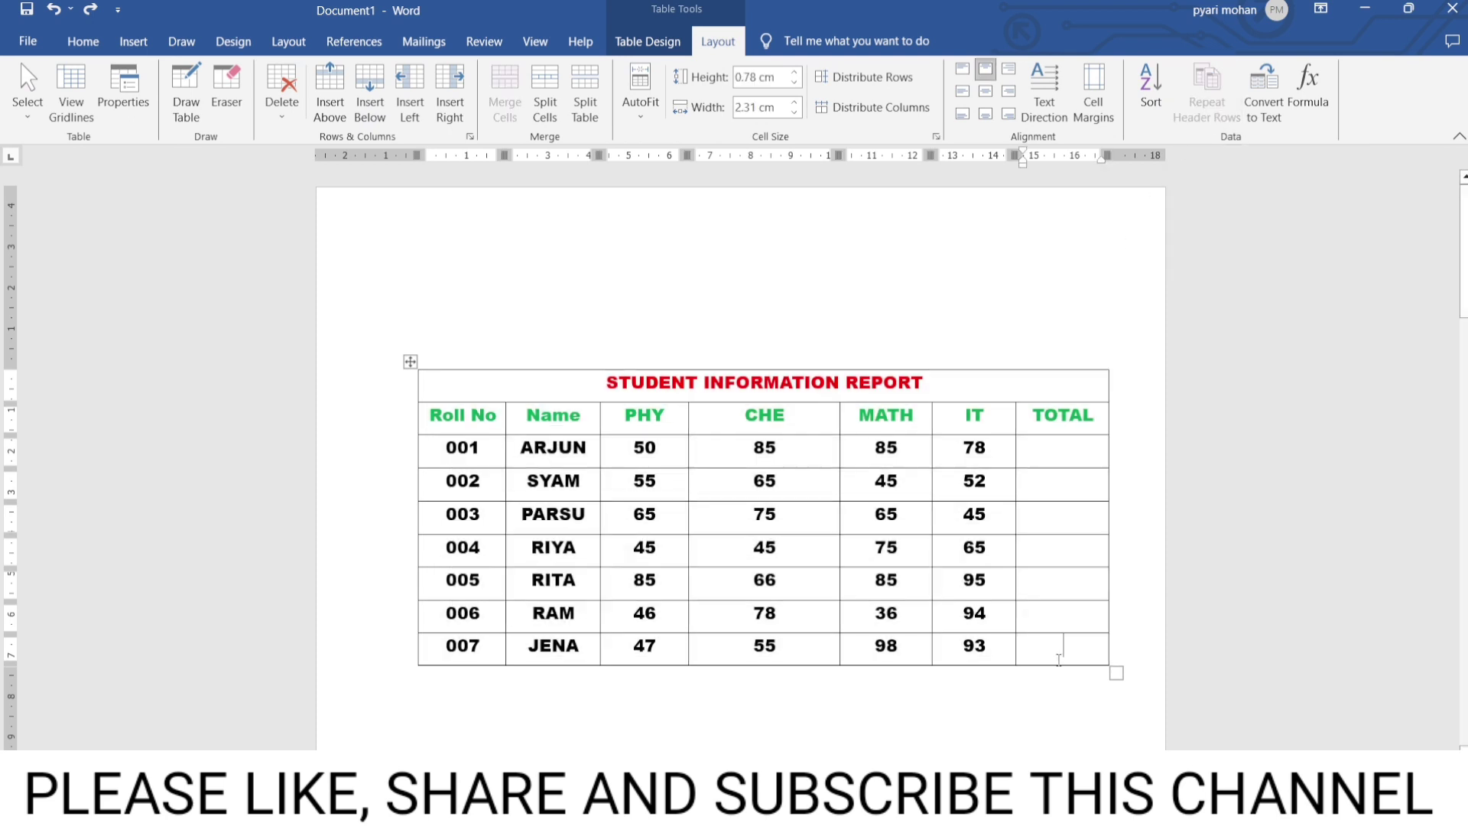
Insert blank rows below the JENA row, repeating the insertion so the table reaches page two
{"action": "scroll", "coordinate": [1065, 639], "scroll_direction": "down", "scroll_amount": 3}
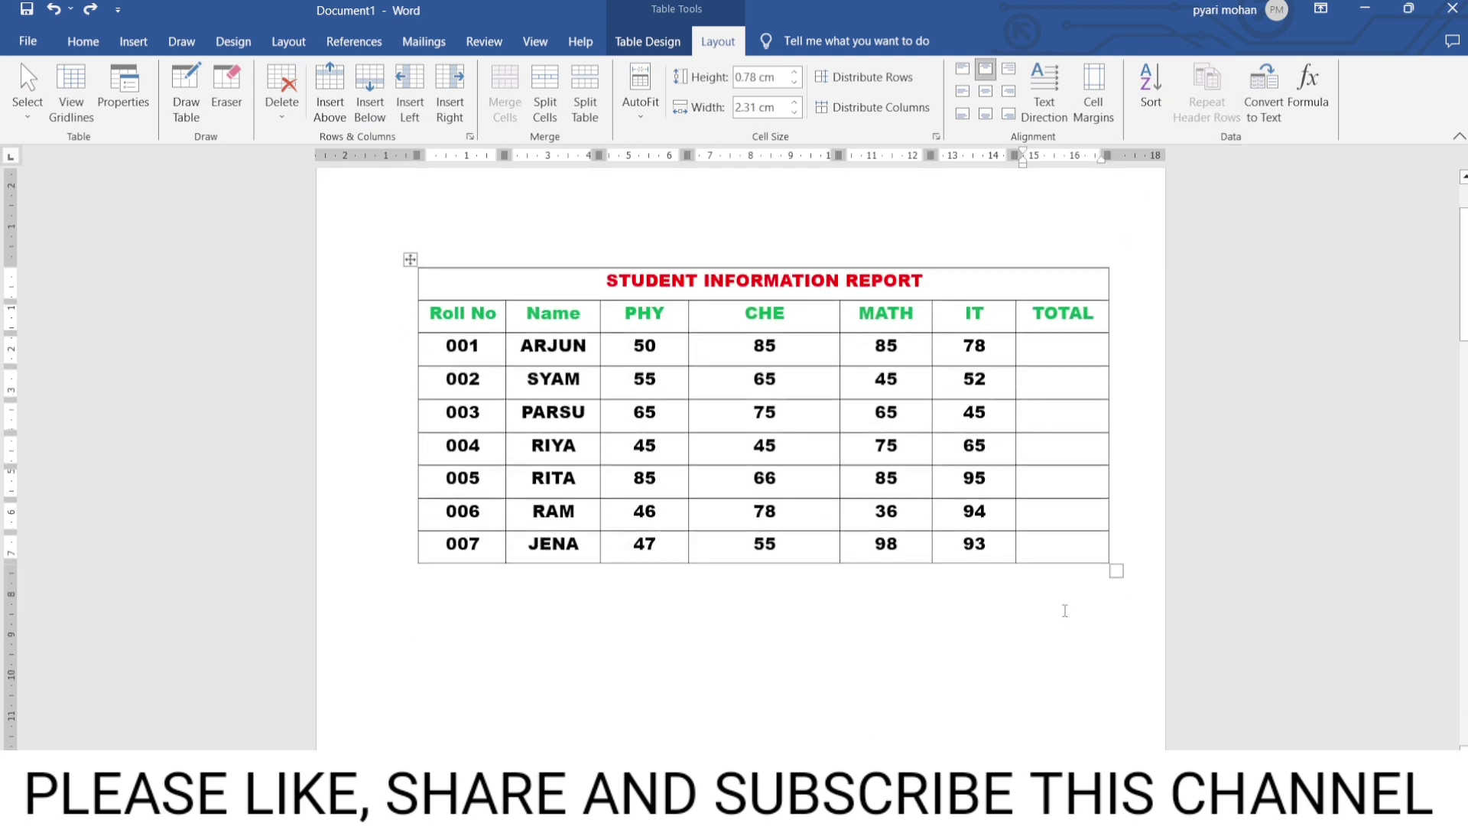
{"action": "right_click", "coordinate": [1056, 539]}
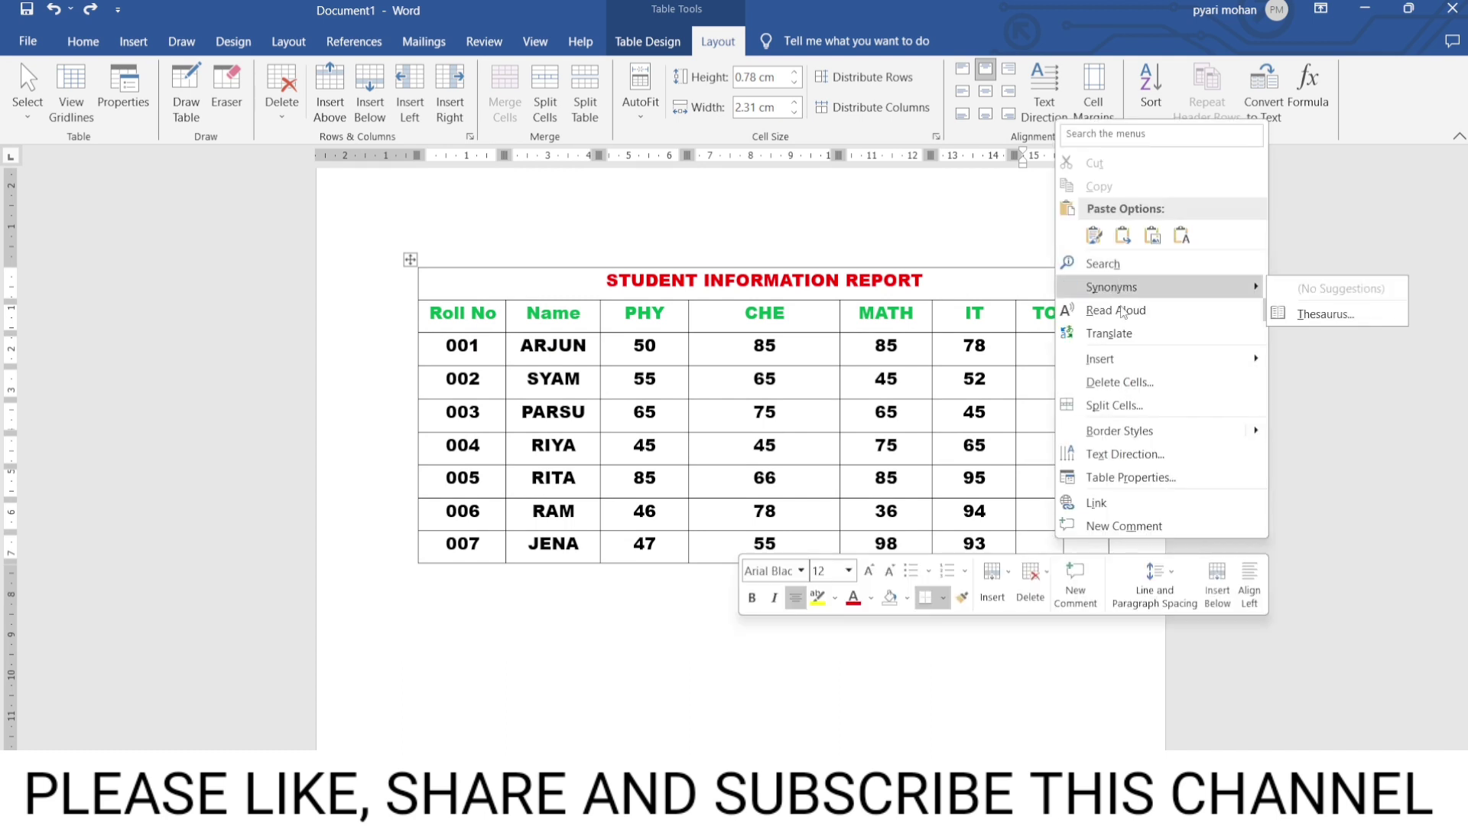
{"action": "mouse_move", "coordinate": [1158, 358]}
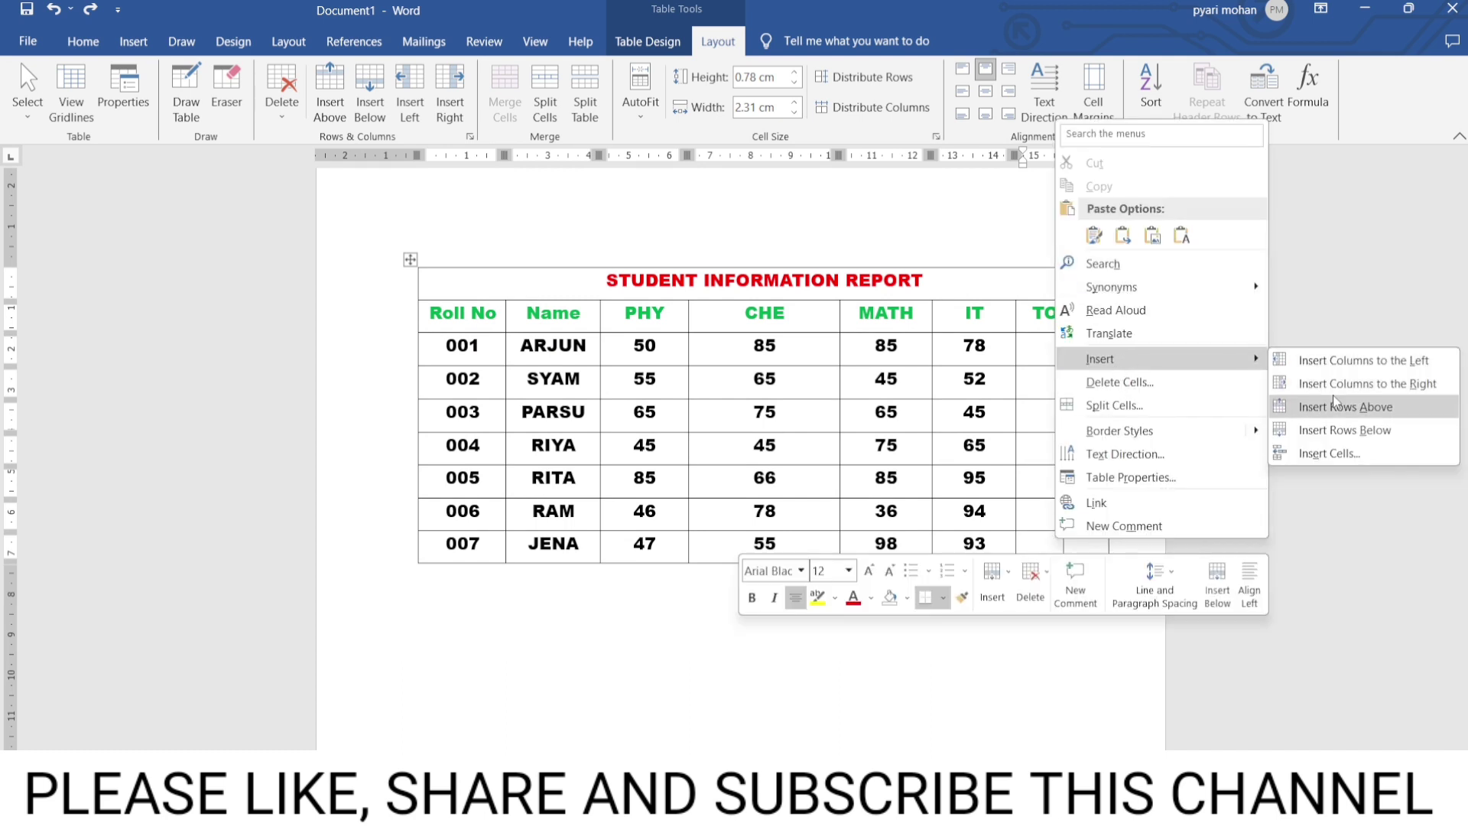
{"action": "left_click", "coordinate": [1345, 431]}
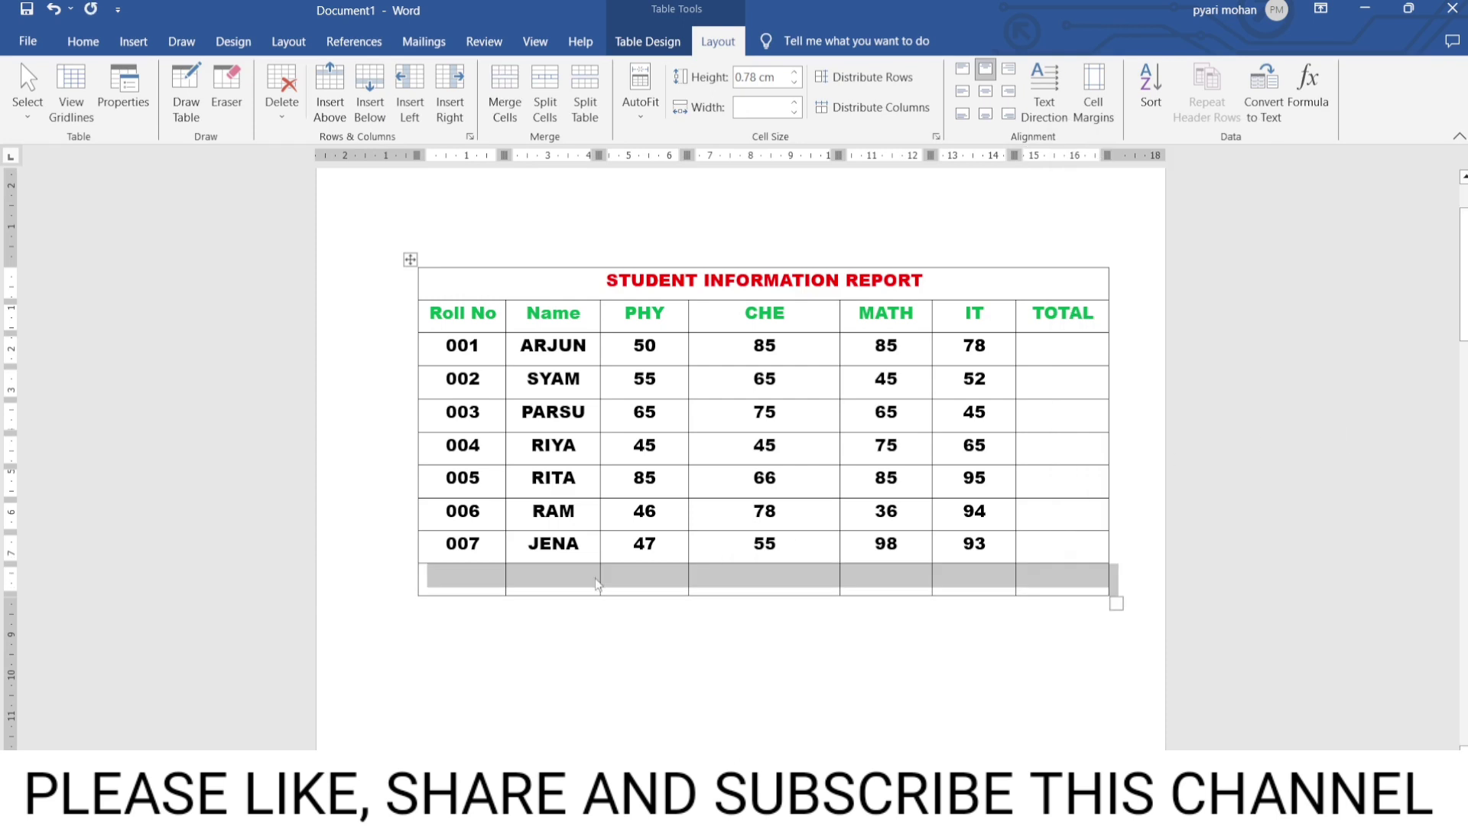
{"action": "left_click", "coordinate": [92, 11]}
{"action": "left_click", "coordinate": [93, 11]}
{"action": "left_click", "coordinate": [93, 12]}
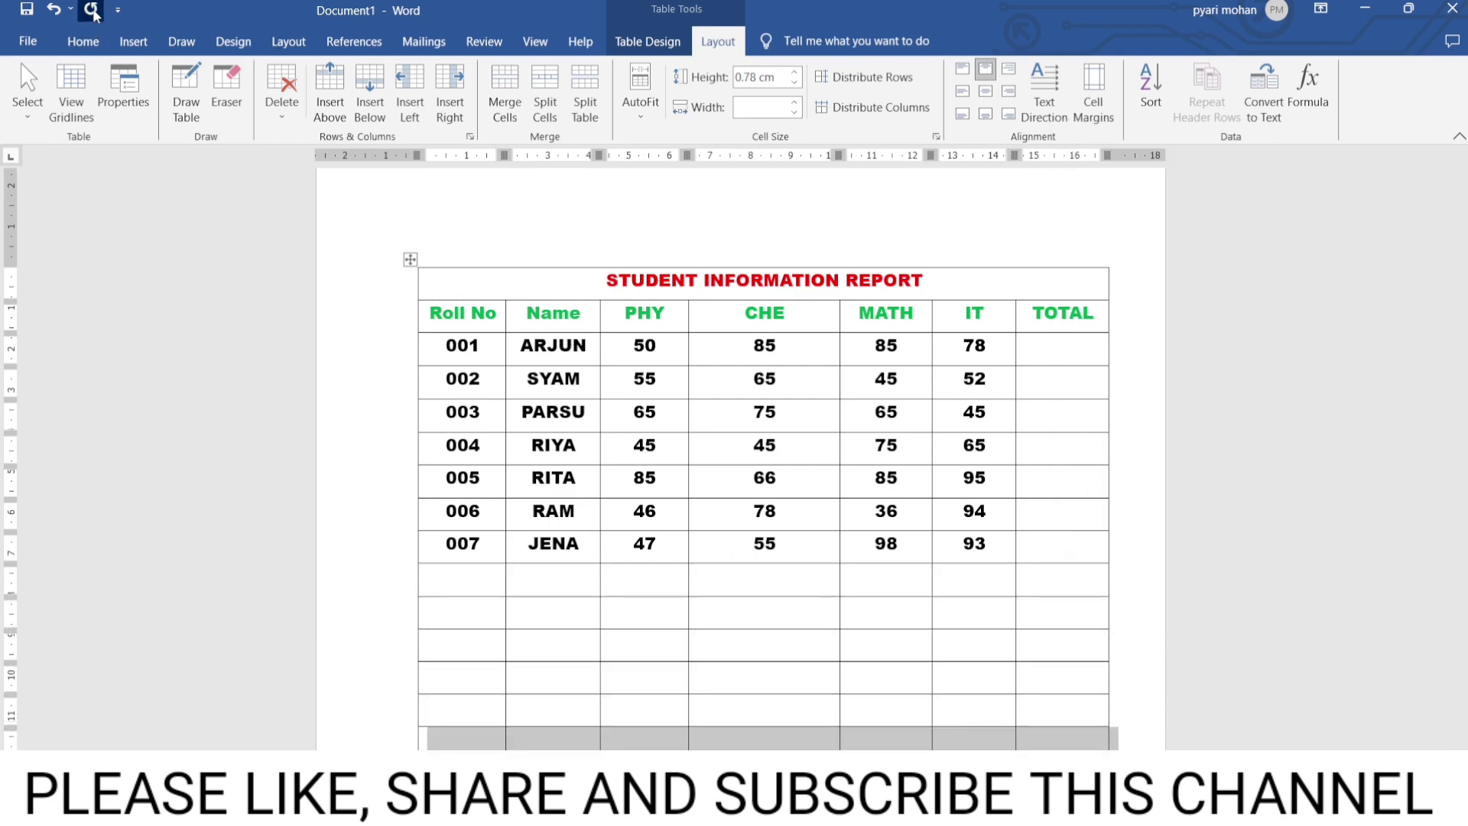
{"action": "left_click", "coordinate": [92, 12]}
{"action": "scroll", "coordinate": [366, 345], "scroll_direction": "down", "scroll_amount": 3}
{"action": "scroll", "coordinate": [366, 345], "scroll_direction": "down", "scroll_amount": 3}
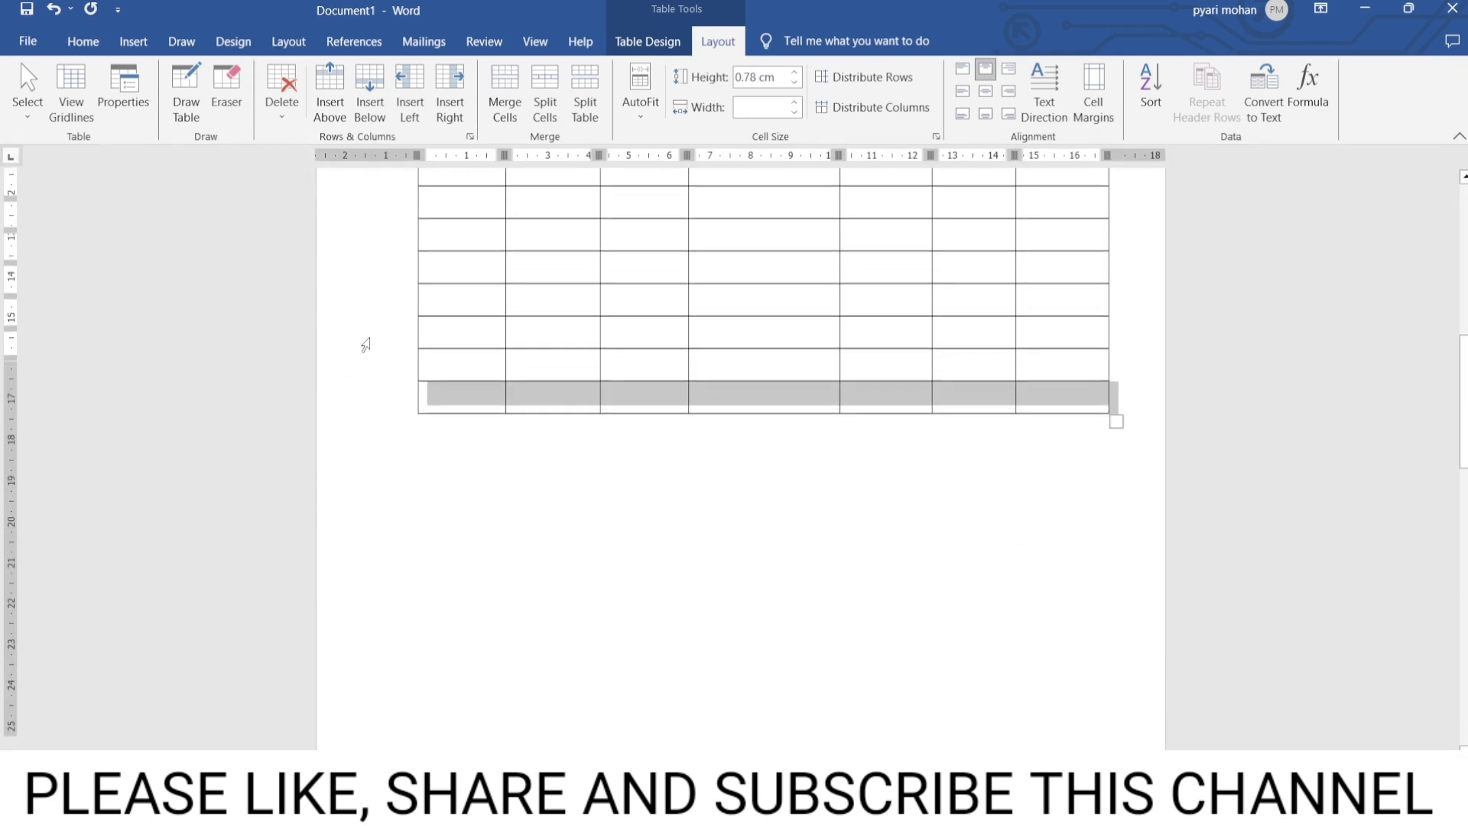
{"action": "scroll", "coordinate": [366, 345], "scroll_direction": "up", "scroll_amount": 3}
{"action": "scroll", "coordinate": [365, 345], "scroll_direction": "up", "scroll_amount": 5}
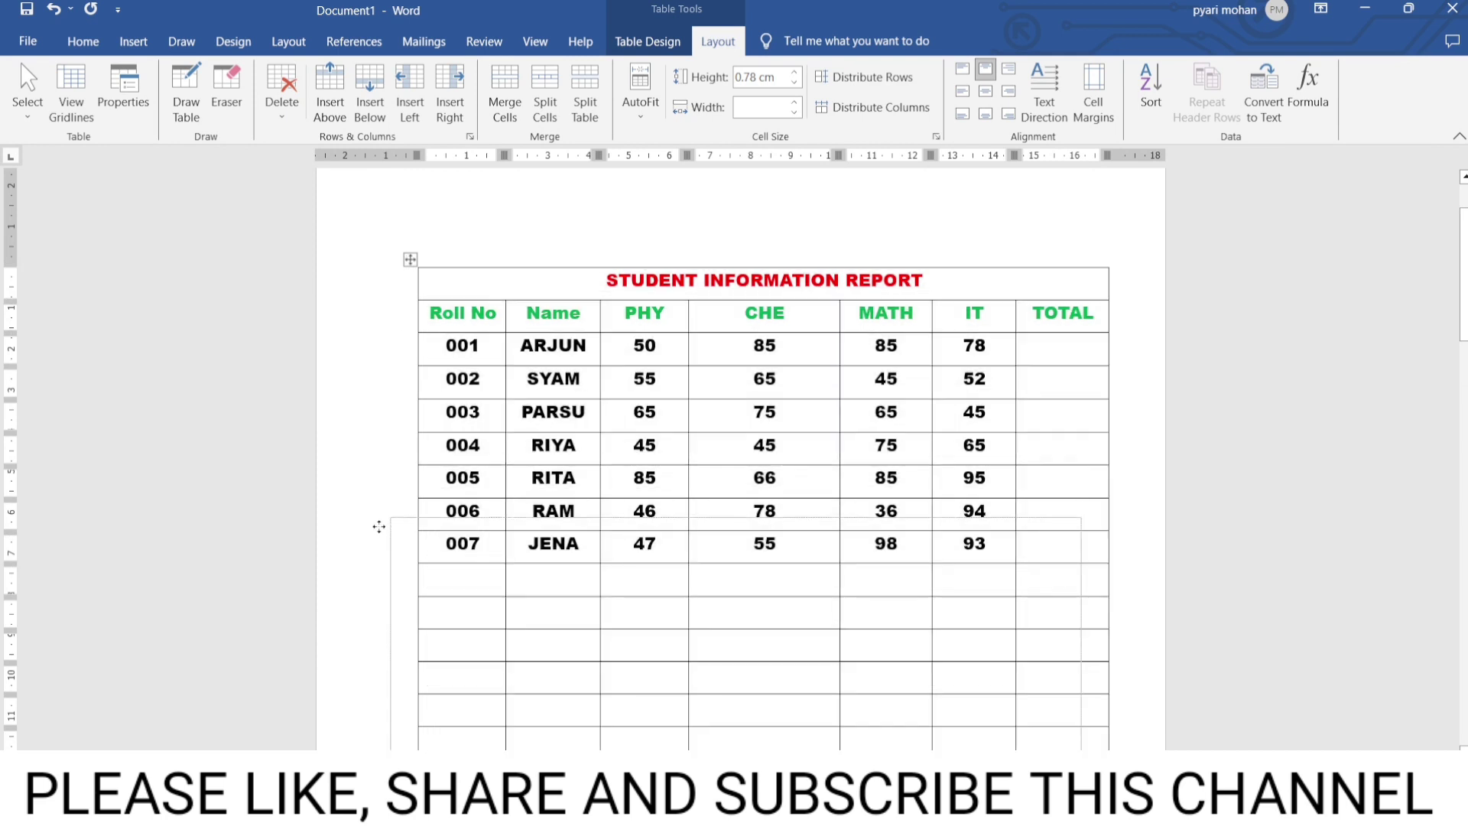
{"action": "scroll", "coordinate": [387, 576], "scroll_direction": "up", "scroll_amount": 4}
{"action": "scroll", "coordinate": [579, 514], "scroll_direction": "down", "scroll_amount": 5}
{"action": "scroll", "coordinate": [692, 437], "scroll_direction": "down", "scroll_amount": 5}
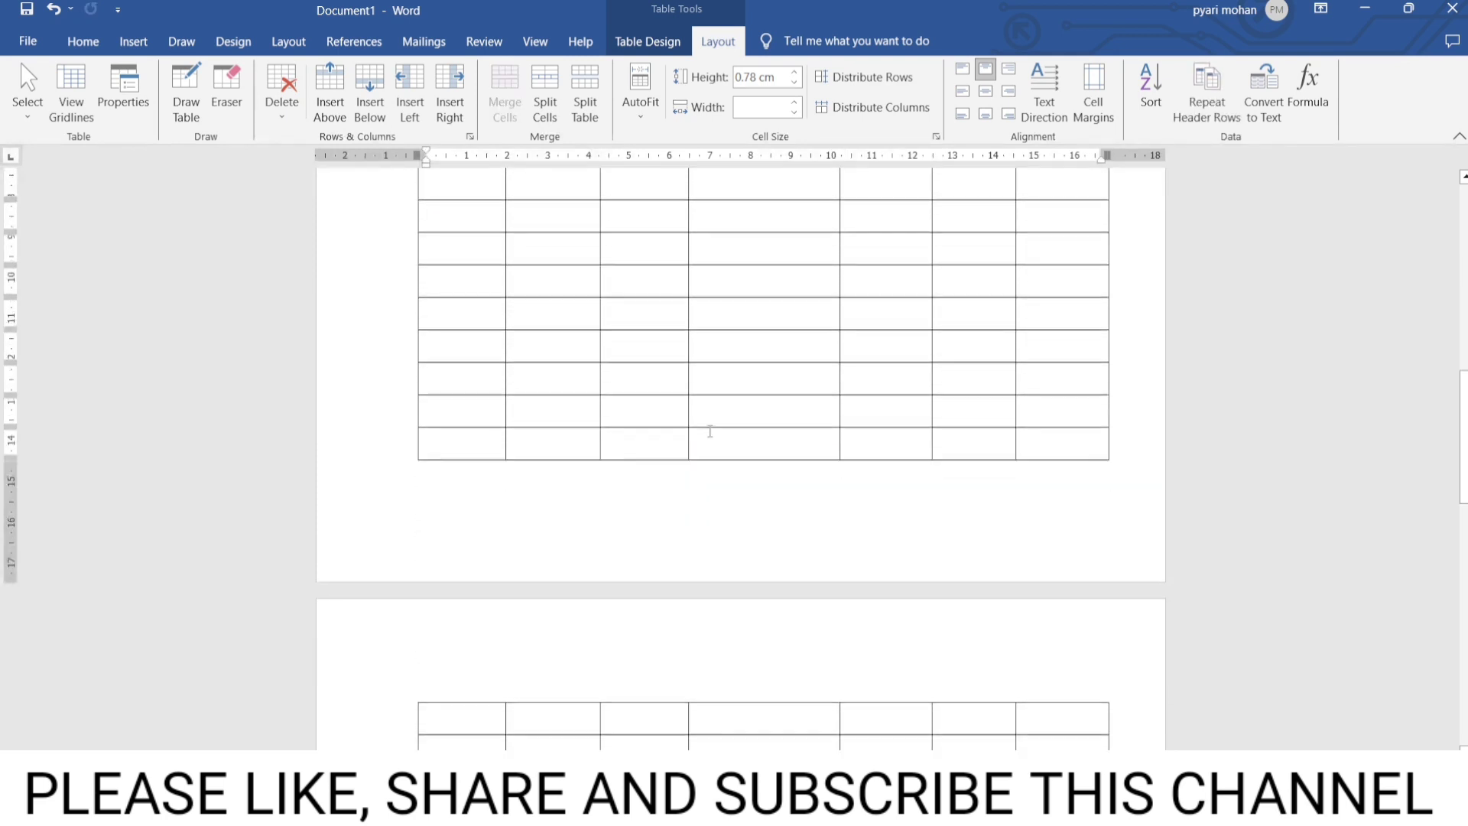
{"action": "scroll", "coordinate": [704, 429], "scroll_direction": "up", "scroll_amount": 5}
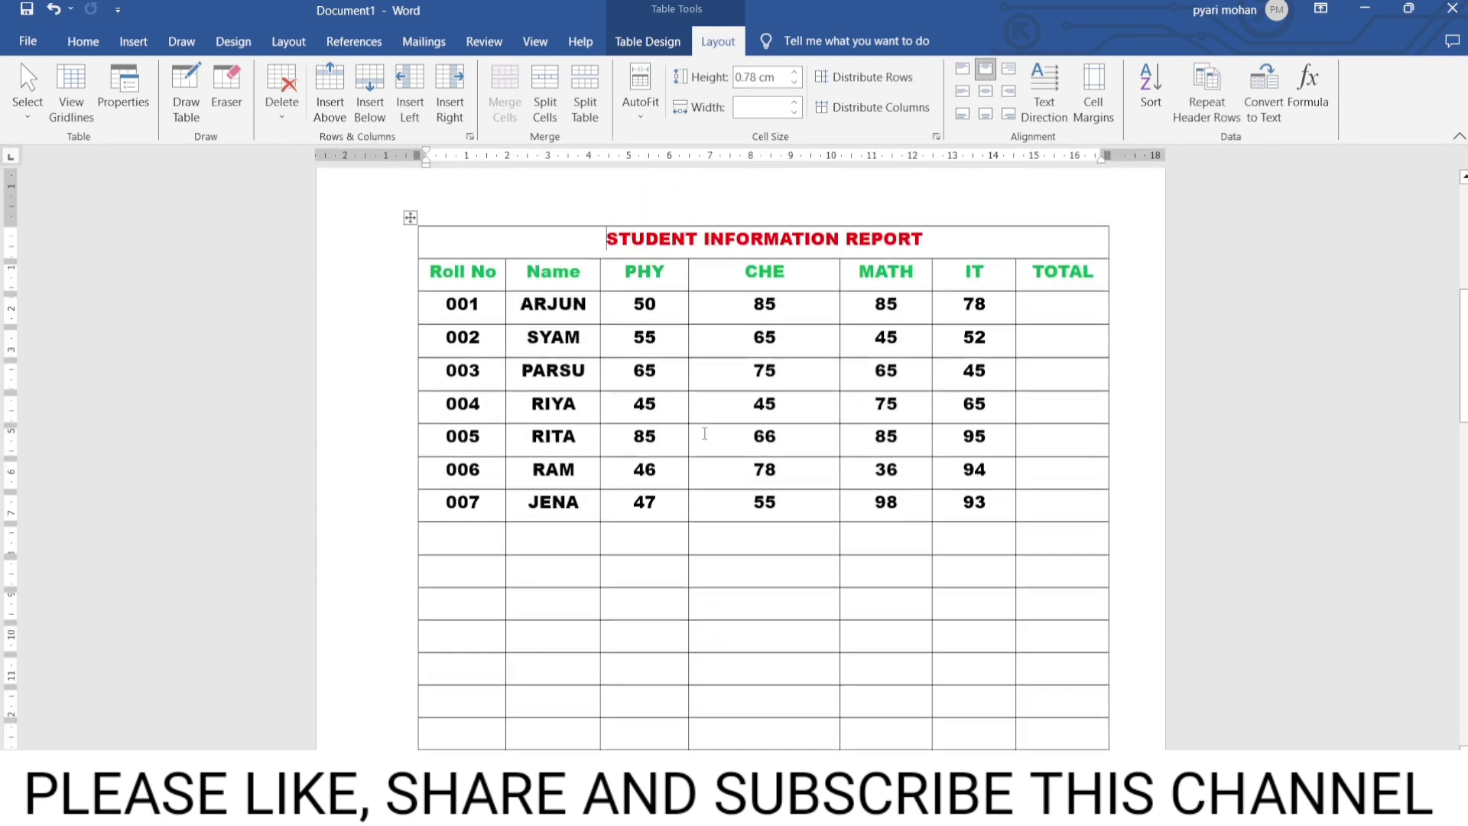
{"action": "left_click", "coordinate": [410, 219]}
{"action": "key", "text": "Left"}
{"action": "scroll", "coordinate": [657, 345], "scroll_direction": "up", "scroll_amount": 1}
{"action": "scroll", "coordinate": [657, 345], "scroll_direction": "down", "scroll_amount": 5}
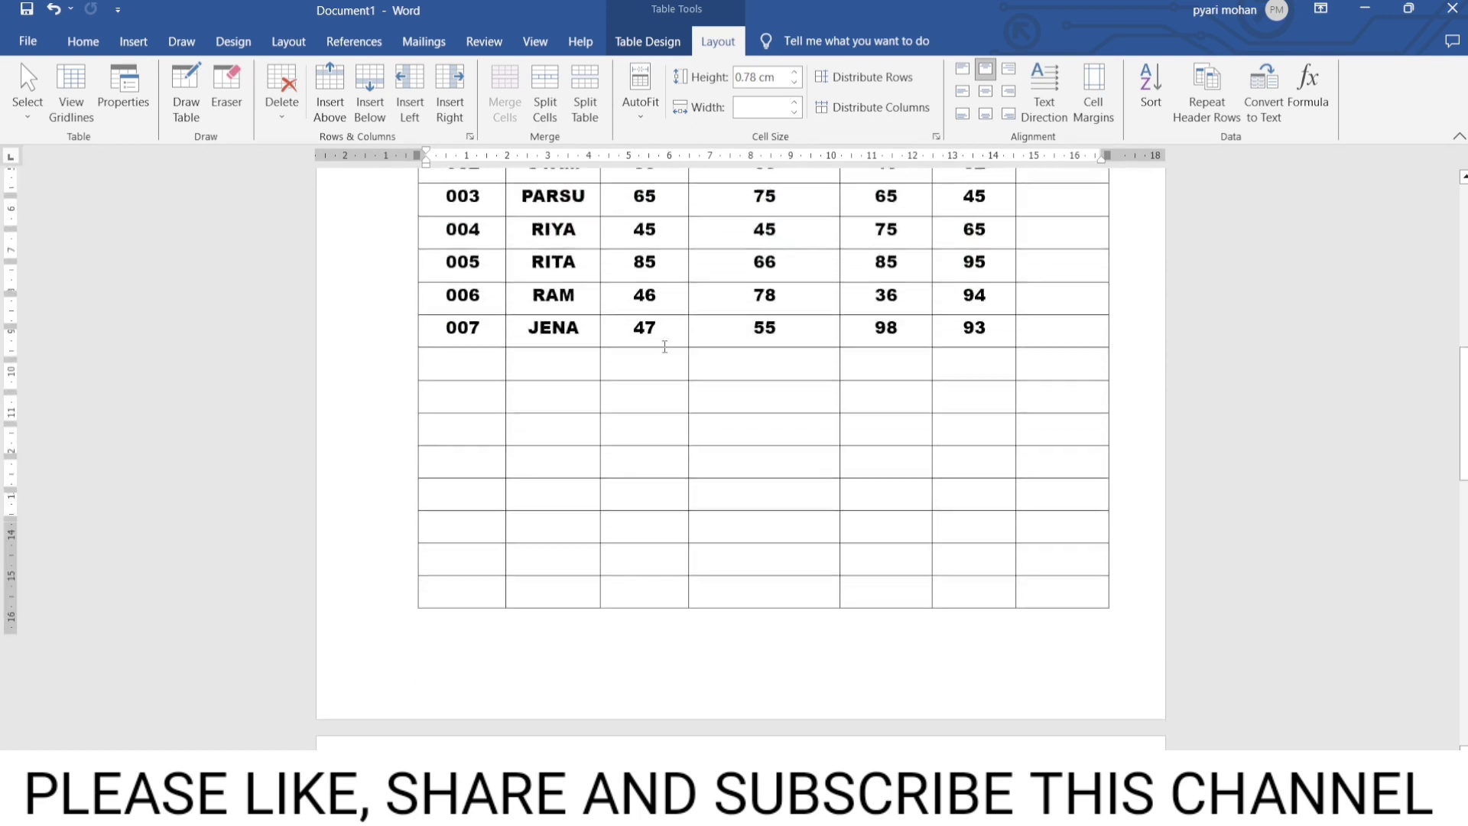
{"action": "scroll", "coordinate": [670, 360], "scroll_direction": "down", "scroll_amount": 3}
{"action": "scroll", "coordinate": [666, 412], "scroll_direction": "down", "scroll_amount": 5}
{"action": "scroll", "coordinate": [633, 393], "scroll_direction": "down", "scroll_amount": 2}
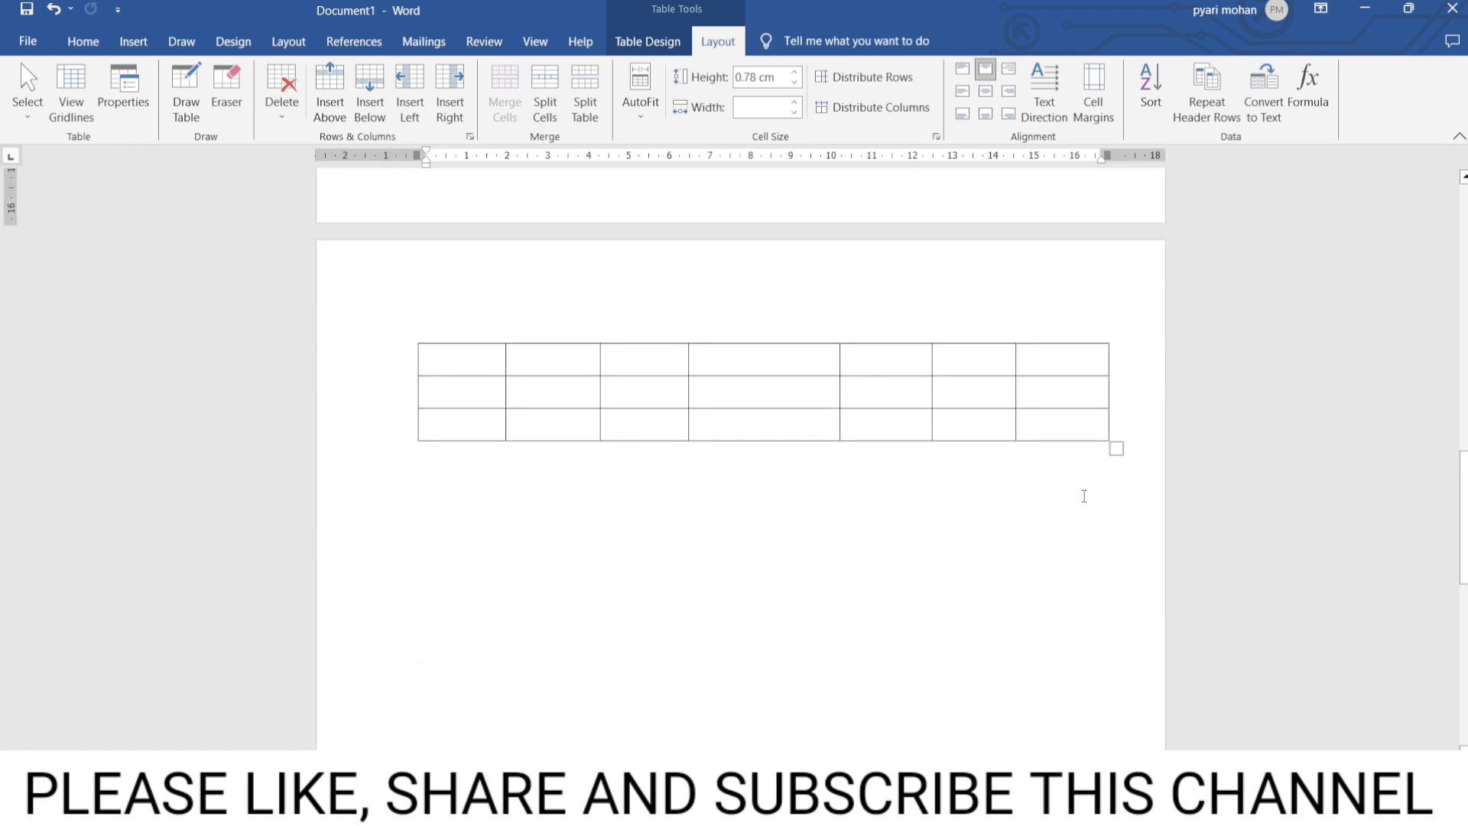
Insert a new blank row below the table's bottom row
{"action": "left_click", "coordinate": [1061, 435]}
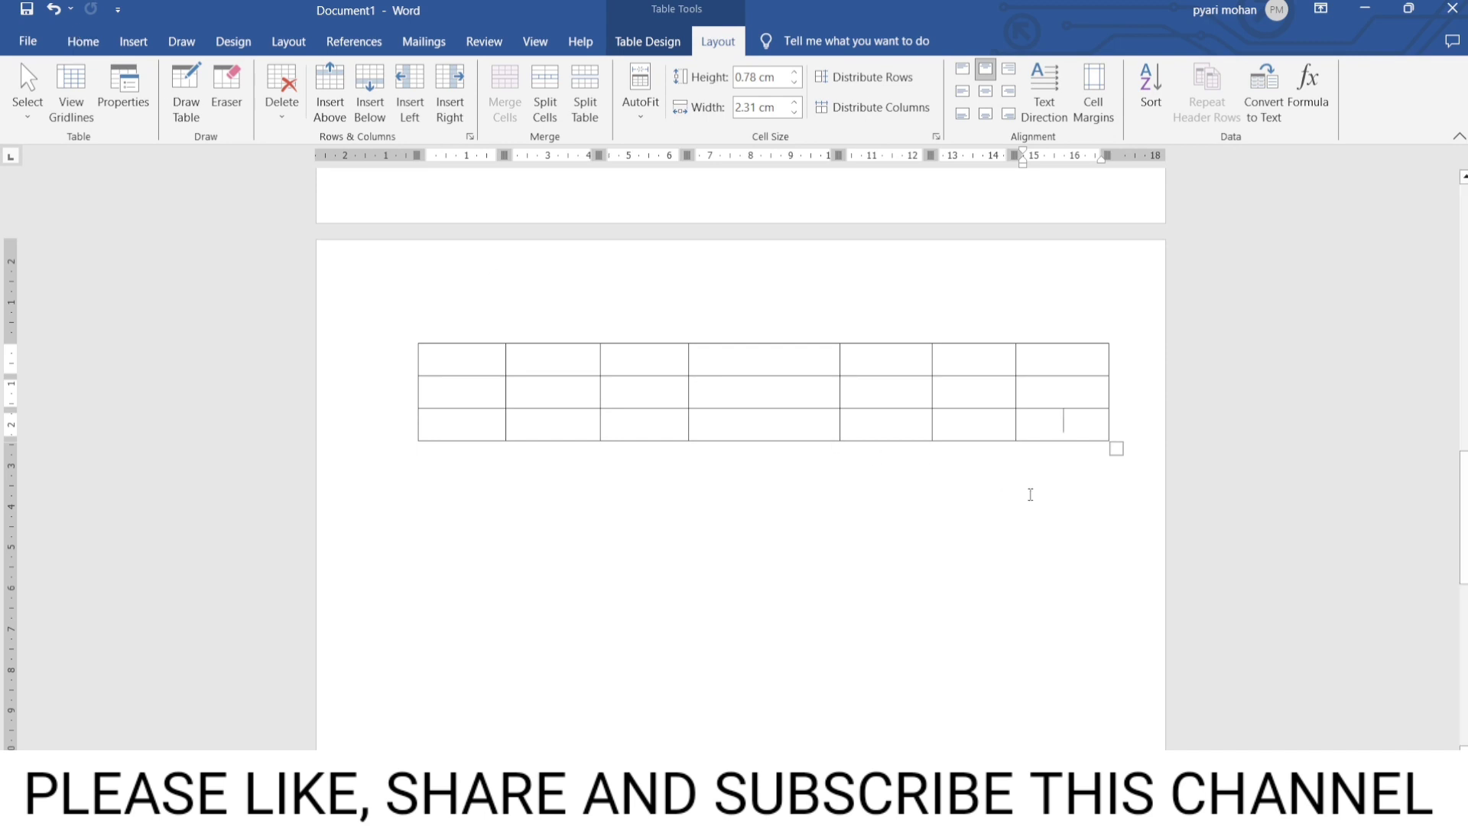
{"action": "right_click", "coordinate": [1059, 426]}
{"action": "mouse_move", "coordinate": [1104, 245]}
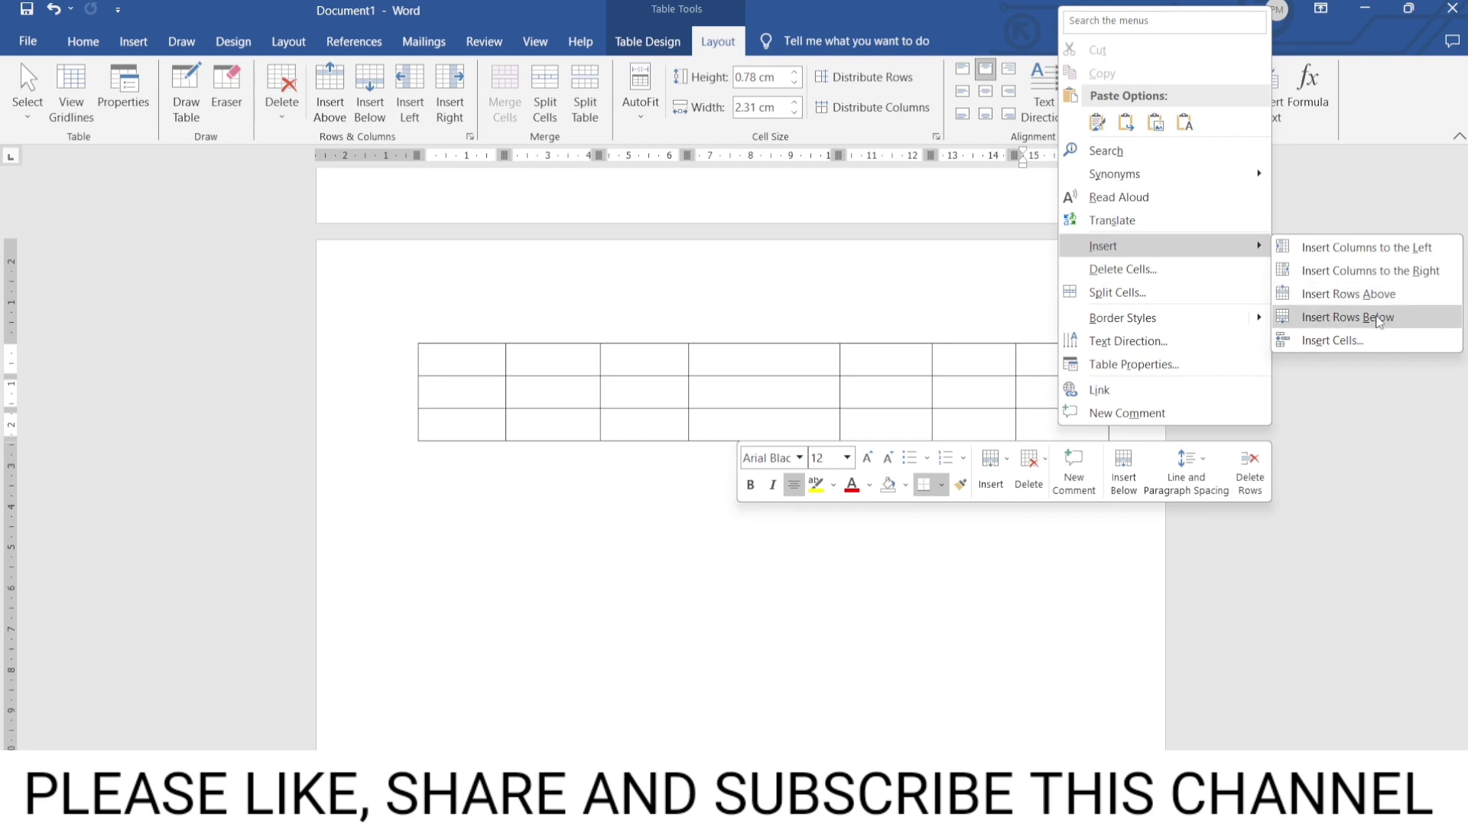
{"action": "left_click", "coordinate": [1379, 321]}
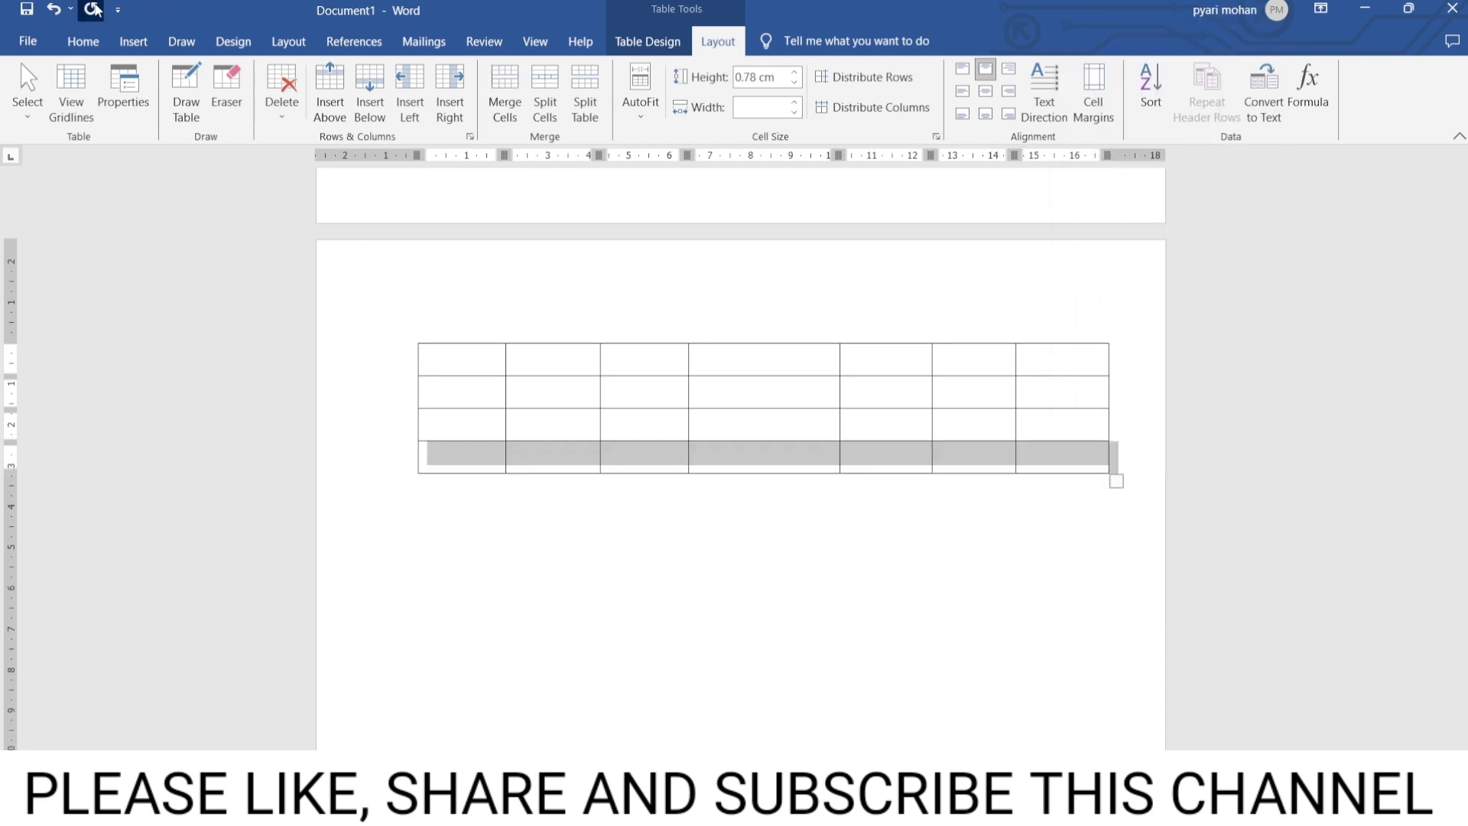
{"action": "left_click", "coordinate": [1017, 452]}
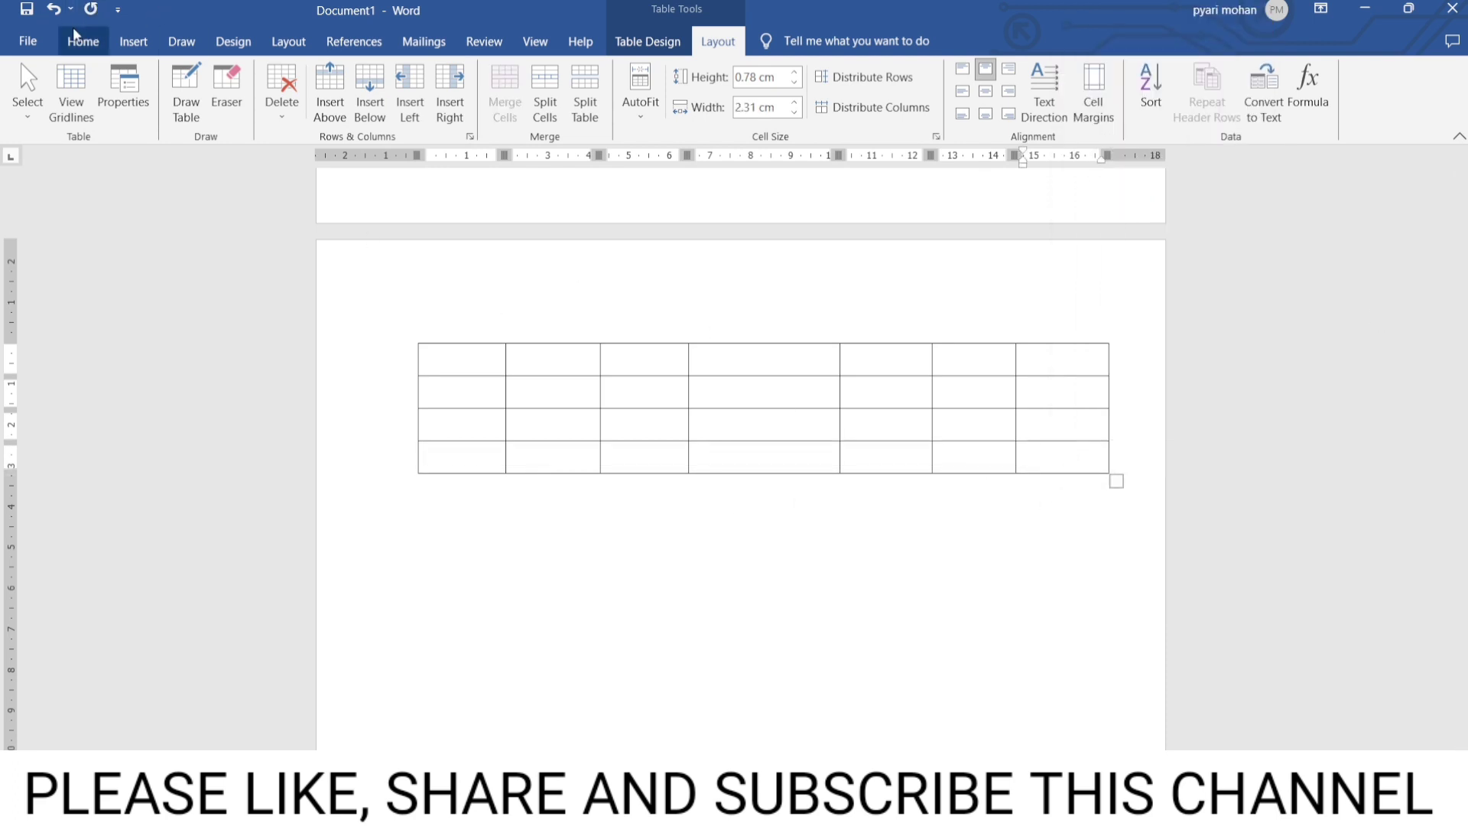
Insert another row below the bottom row and repeat it to lengthen the table further
{"action": "left_click", "coordinate": [90, 9]}
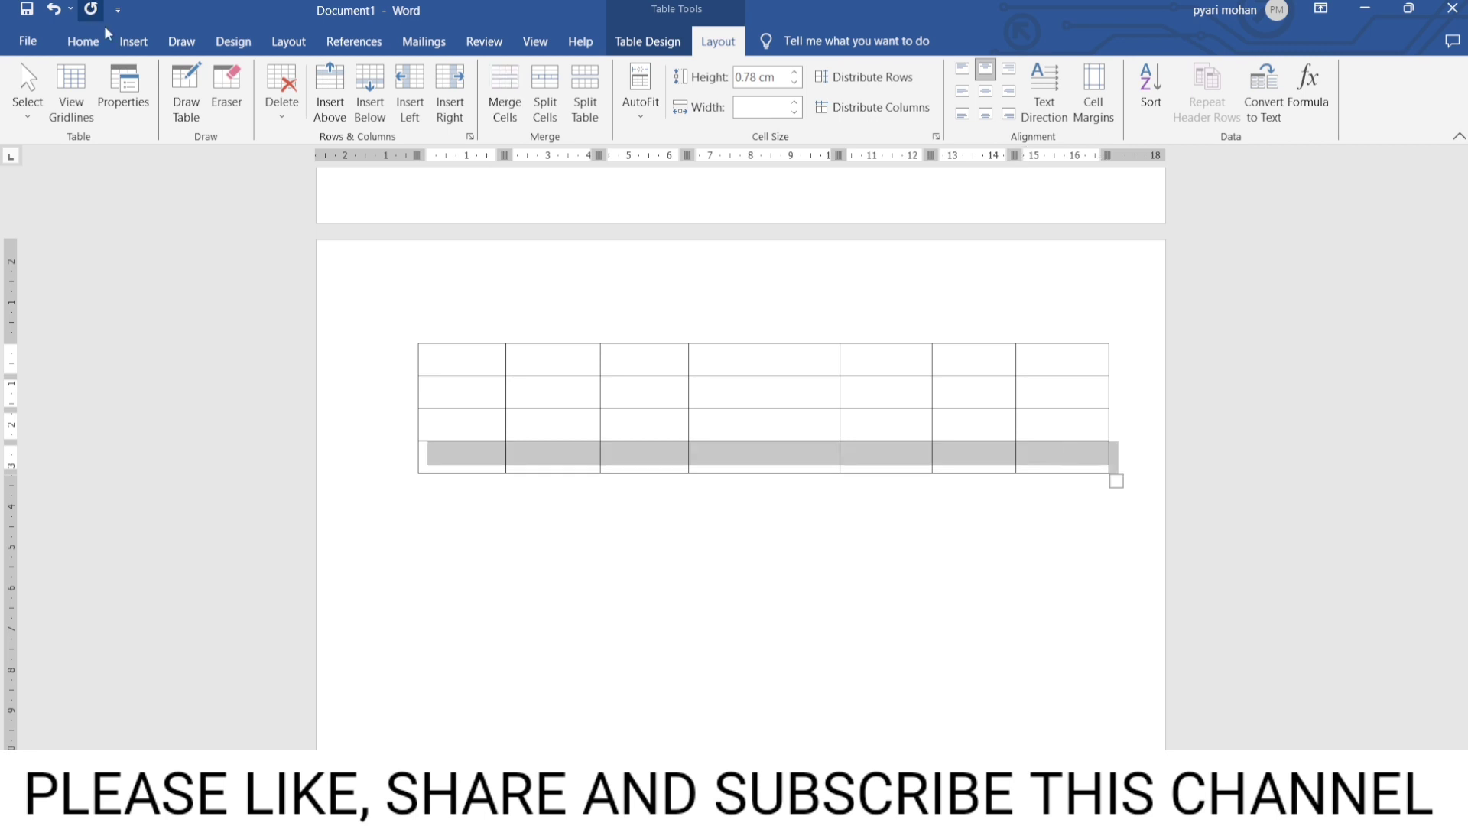
{"action": "right_click", "coordinate": [1050, 467]}
{"action": "mouse_move", "coordinate": [1158, 257]}
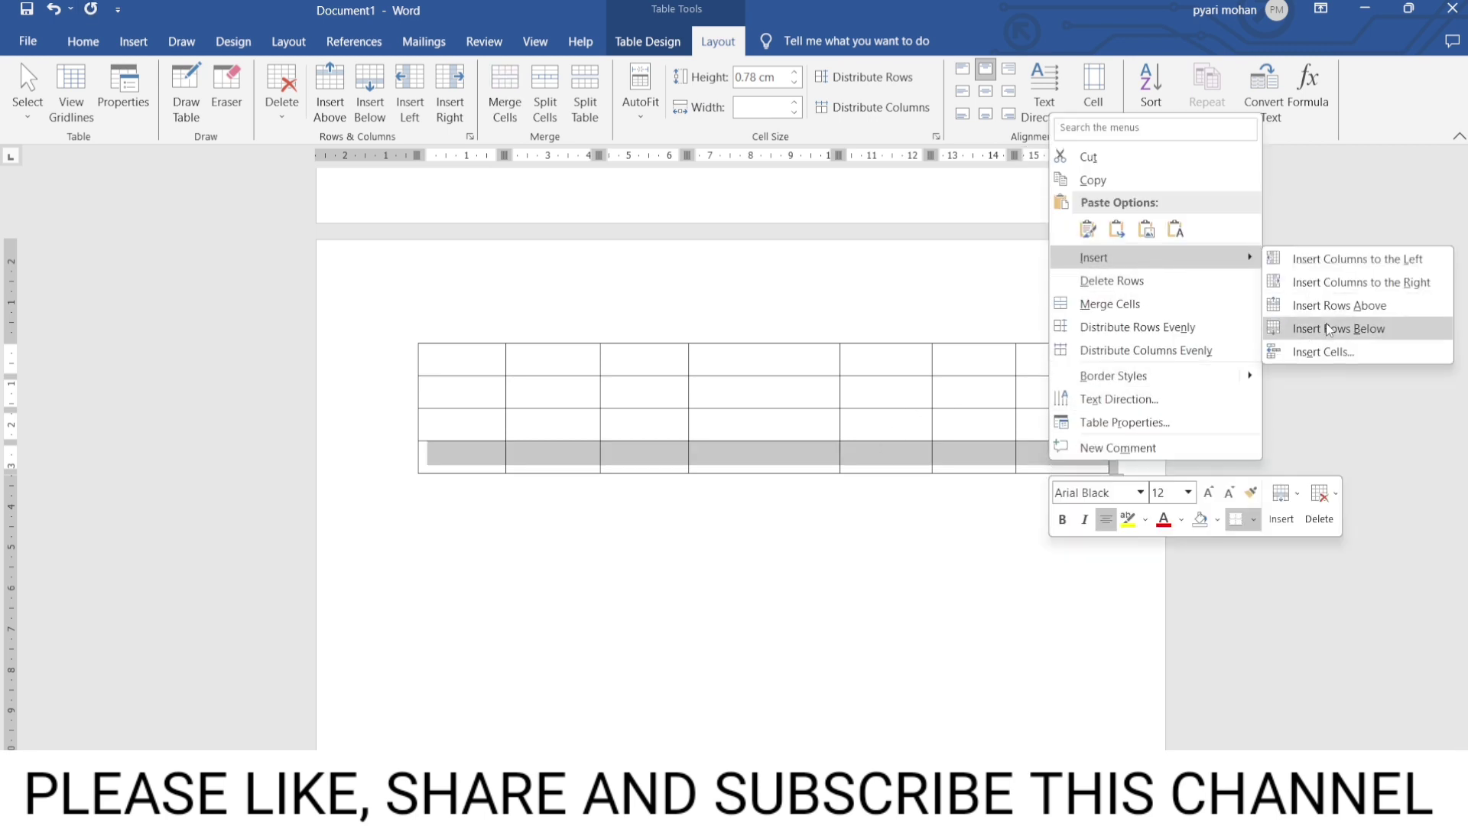
{"action": "left_click", "coordinate": [1329, 337]}
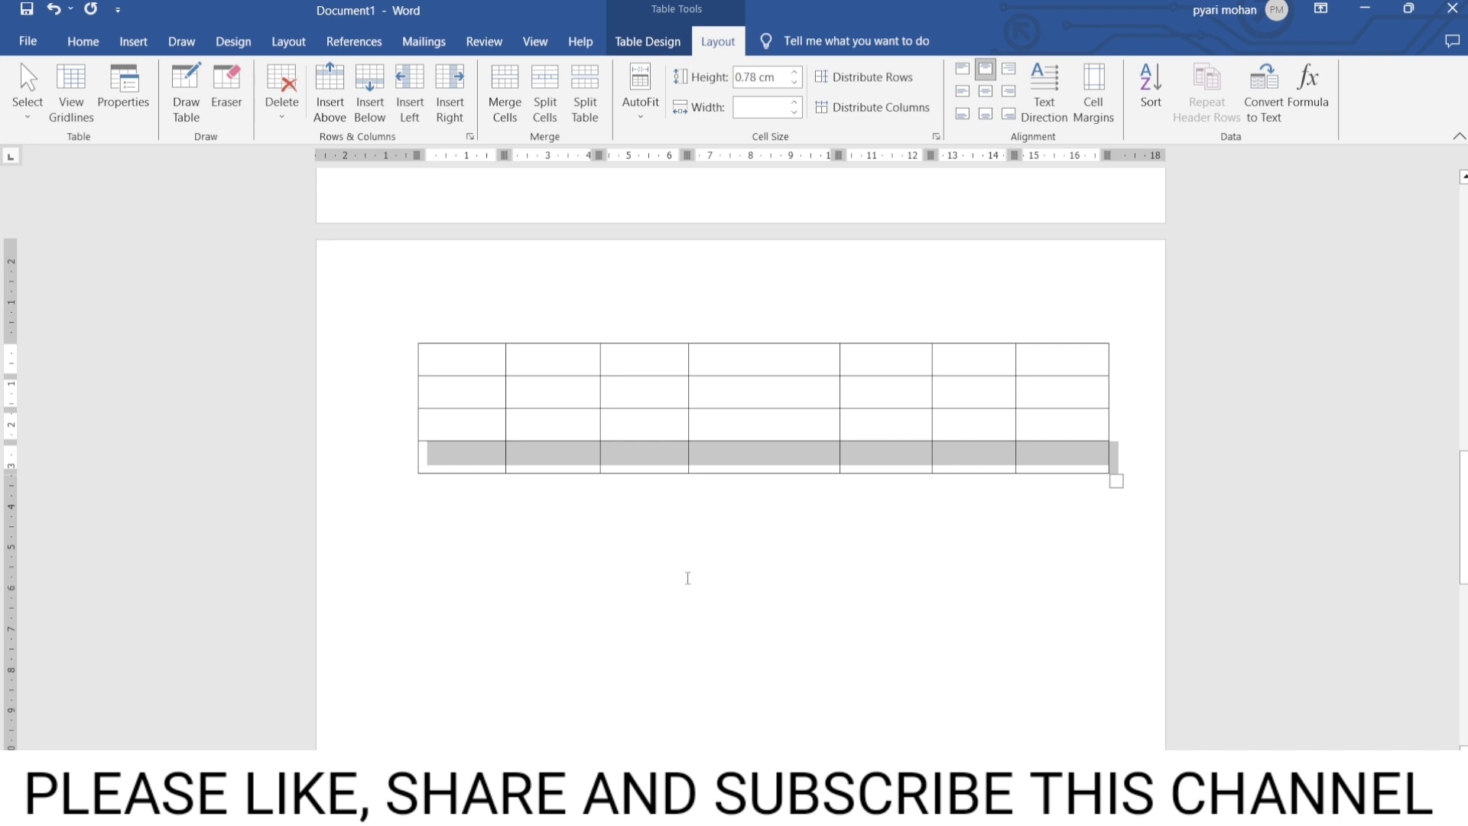
{"action": "left_click", "coordinate": [735, 469]}
{"action": "scroll", "coordinate": [735, 474], "scroll_direction": "up", "scroll_amount": 3}
{"action": "scroll", "coordinate": [734, 469], "scroll_direction": "up", "scroll_amount": 5}
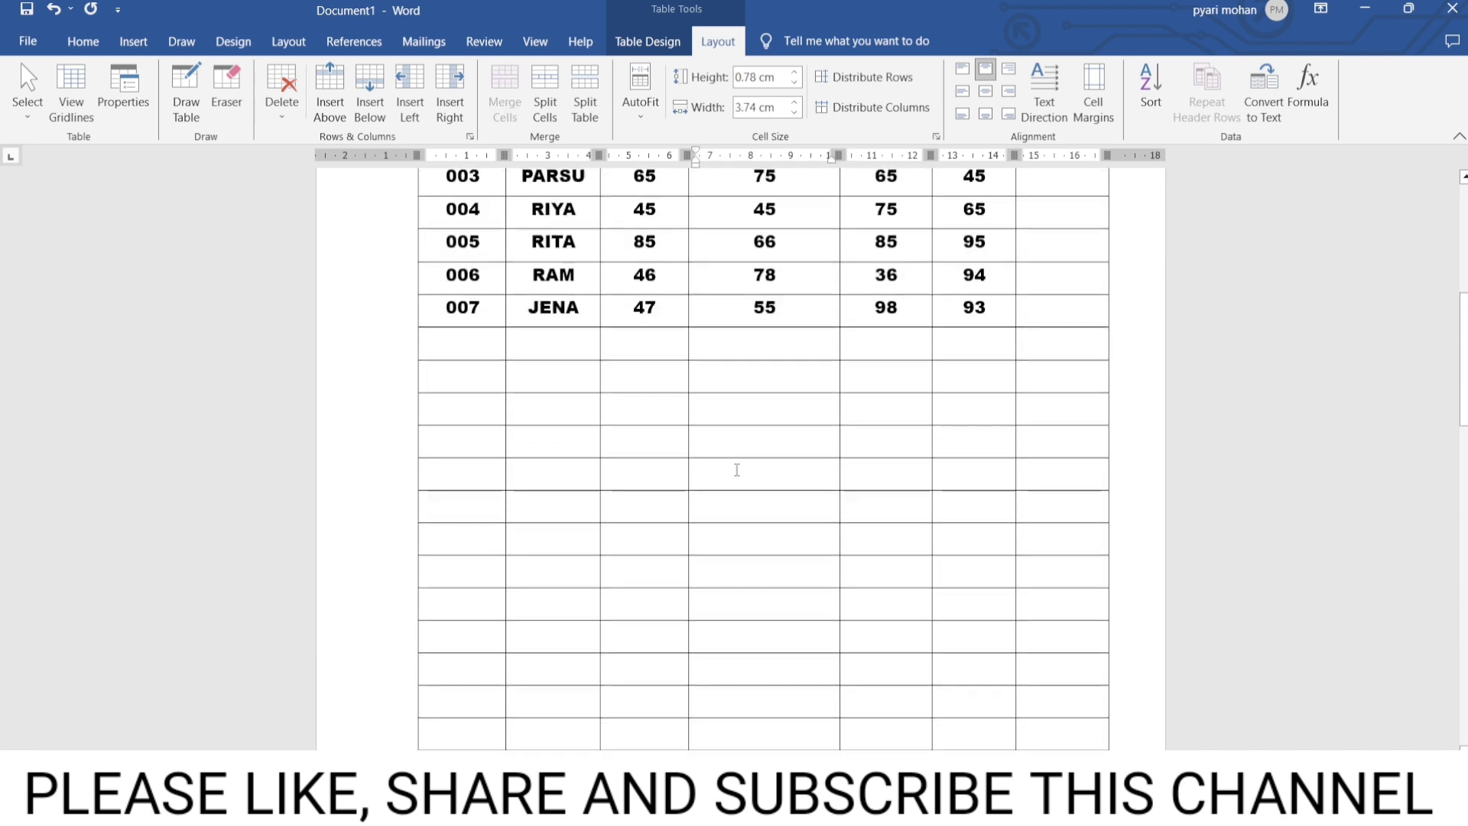
{"action": "scroll", "coordinate": [735, 469], "scroll_direction": "down", "scroll_amount": 2}
{"action": "scroll", "coordinate": [700, 530], "scroll_direction": "down", "scroll_amount": 6}
{"action": "scroll", "coordinate": [700, 530], "scroll_direction": "down", "scroll_amount": 3}
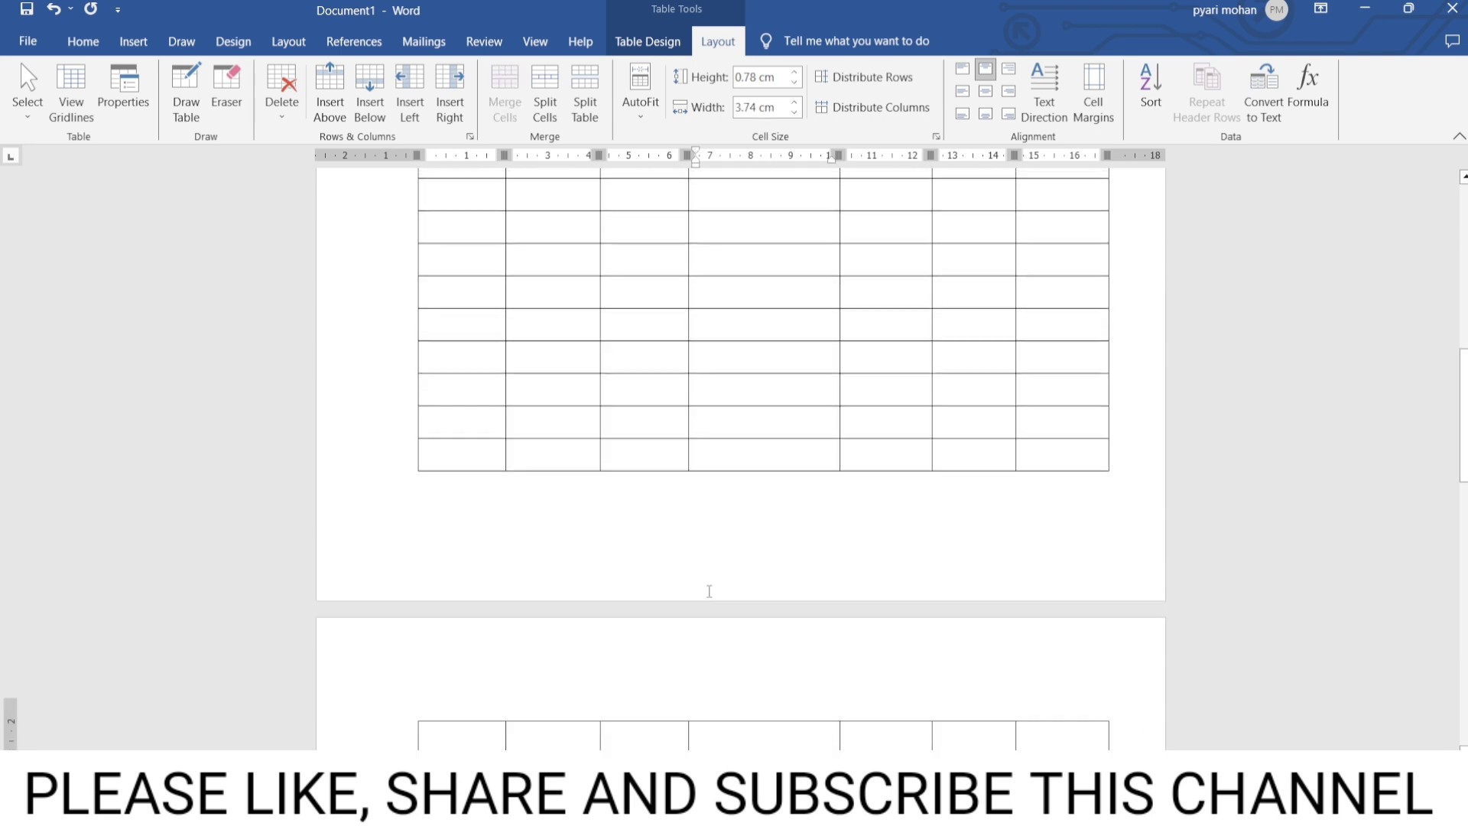
{"action": "scroll", "coordinate": [700, 531], "scroll_direction": "up", "scroll_amount": 5}
{"action": "scroll", "coordinate": [927, 510], "scroll_direction": "up", "scroll_amount": 5}
{"action": "scroll", "coordinate": [927, 511], "scroll_direction": "down", "scroll_amount": 5}
{"action": "scroll", "coordinate": [927, 510], "scroll_direction": "down", "scroll_amount": 1}
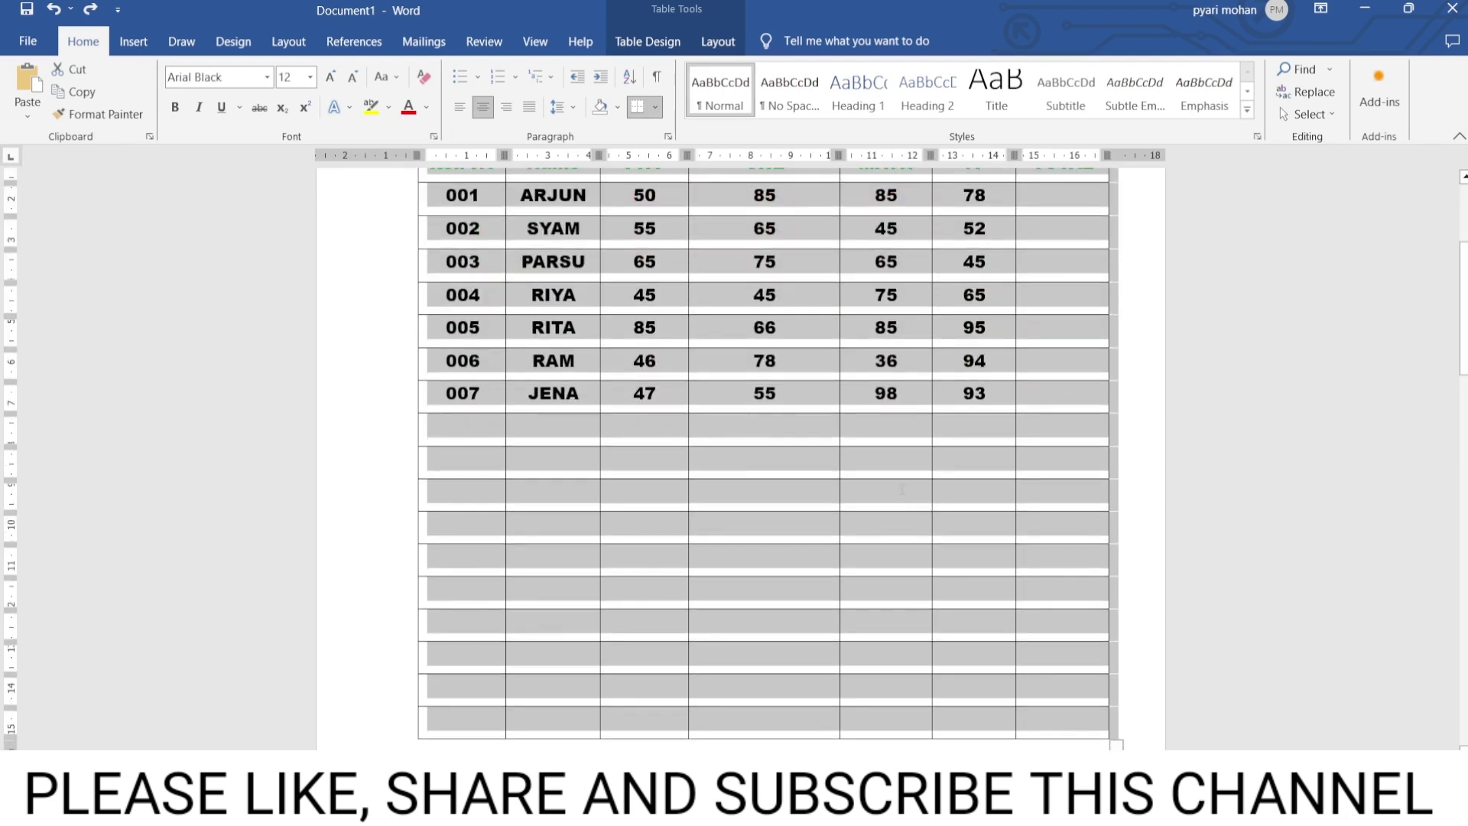
{"action": "scroll", "coordinate": [927, 511], "scroll_direction": "up", "scroll_amount": 6}
Select data rows 001 through 007 and paste them into the empty rows below 007
{"action": "left_click", "coordinate": [462, 447]}
{"action": "left_click", "coordinate": [448, 449]}
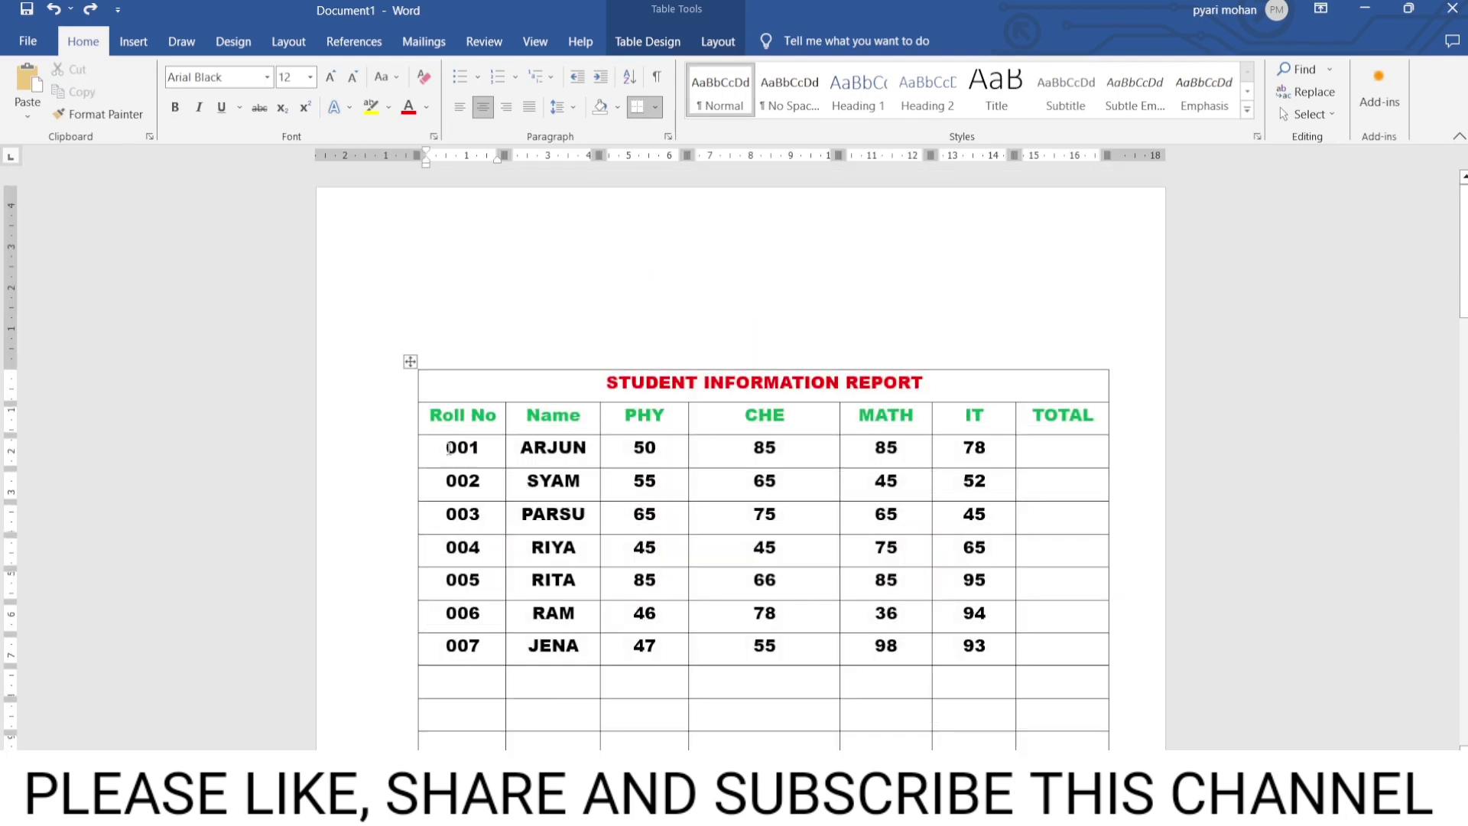
{"action": "left_click_drag", "start_coordinate": [448, 449], "coordinate": [1082, 651]}
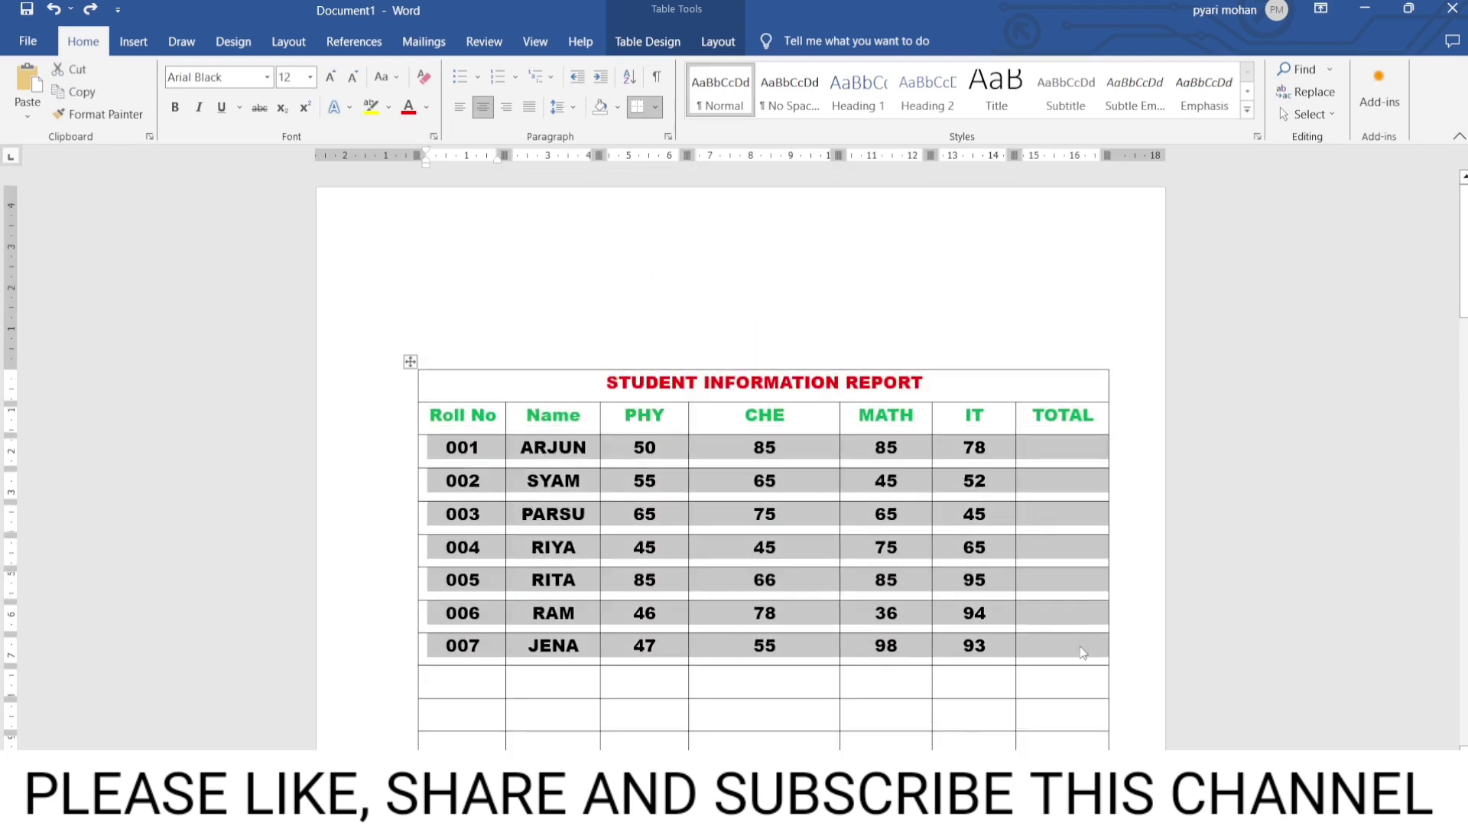
{"action": "scroll", "coordinate": [930, 578], "scroll_direction": "down", "scroll_amount": 3}
{"action": "left_click", "coordinate": [475, 475]}
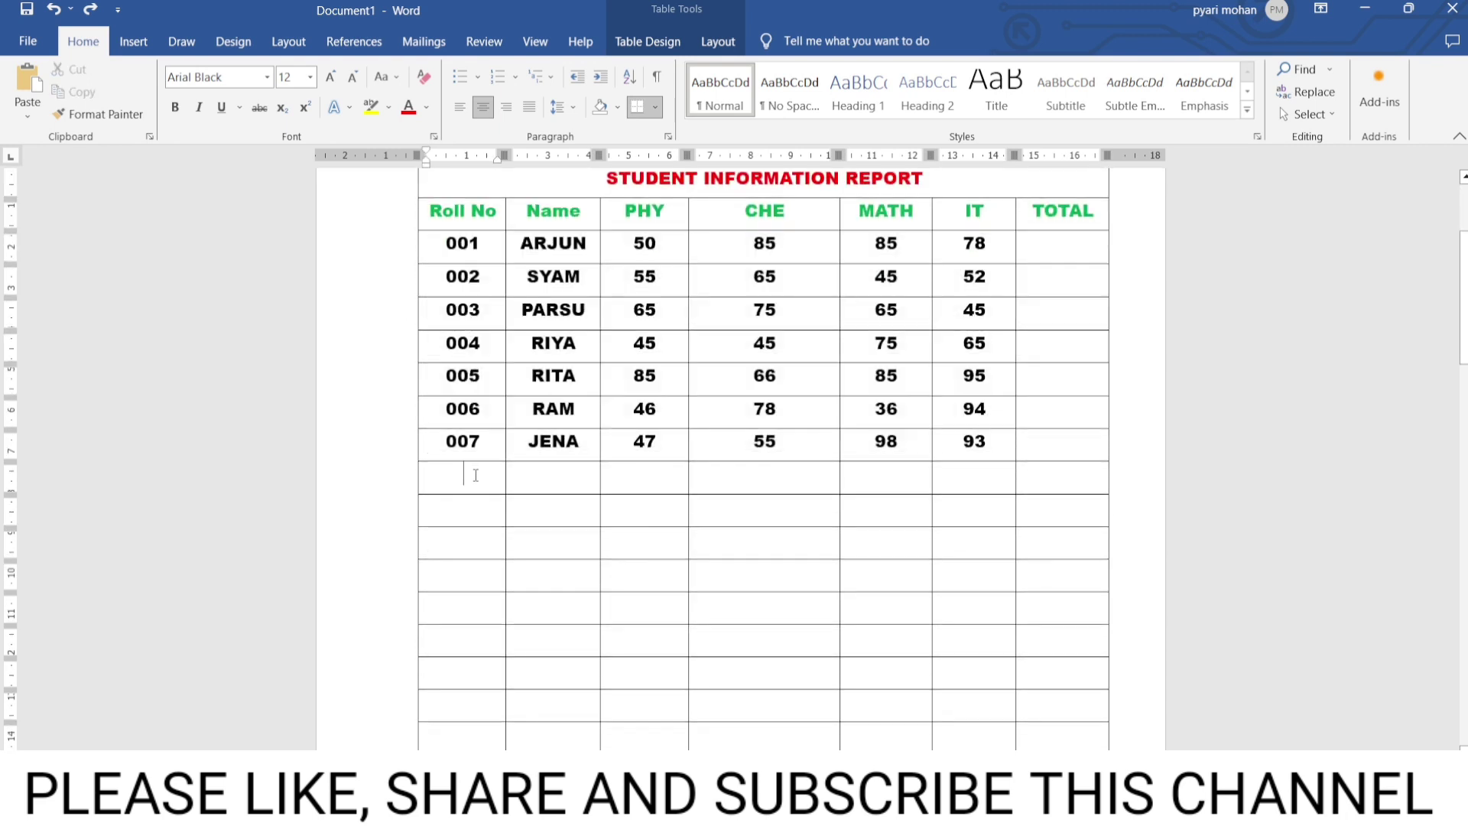
{"action": "key", "text": "ctrl+v"}
Undo the mistaken paste and return to the blank rows below row 007
{"action": "scroll", "coordinate": [477, 470], "scroll_direction": "down", "scroll_amount": 1}
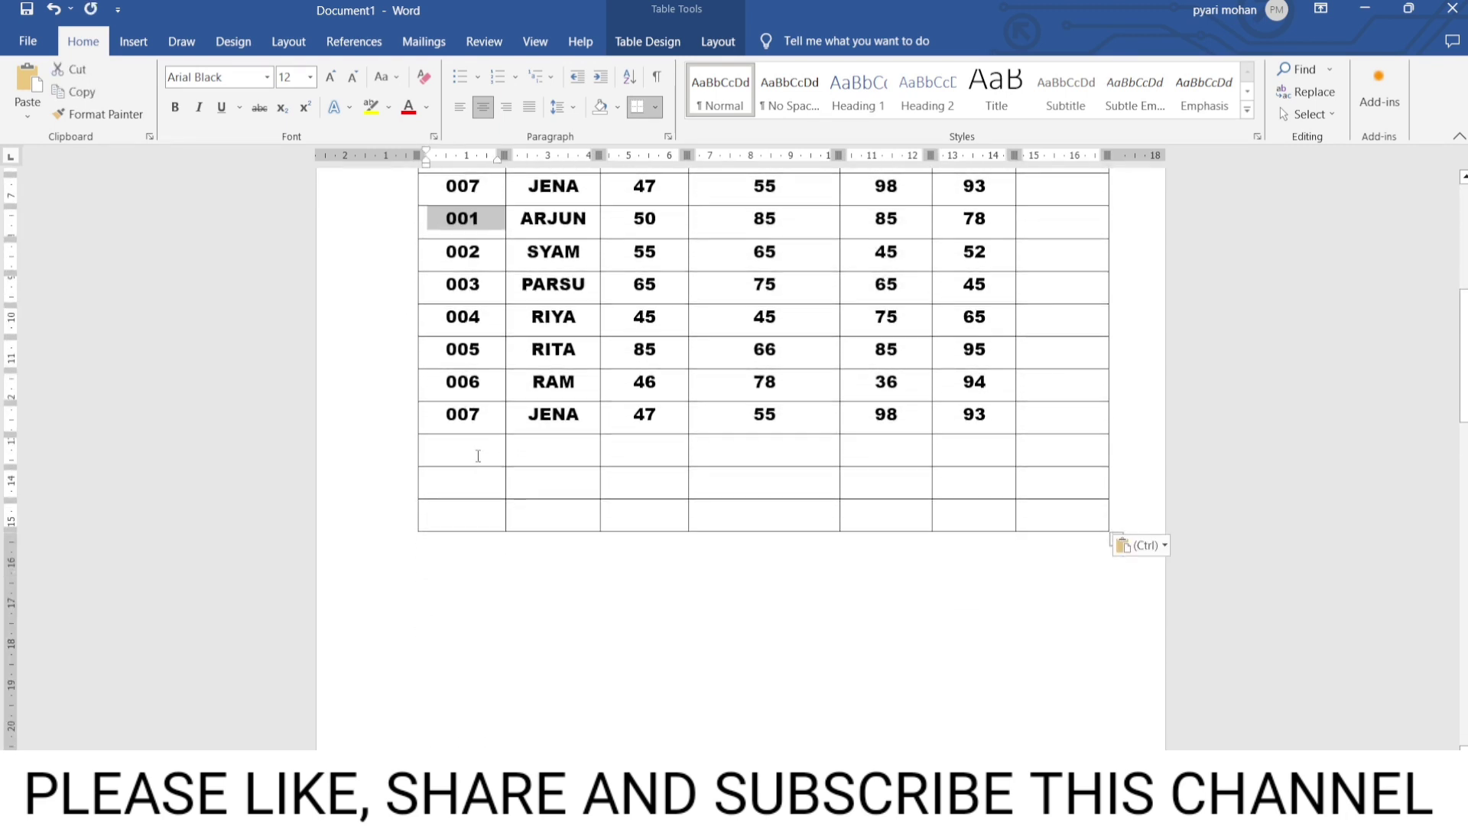
{"action": "scroll", "coordinate": [479, 461], "scroll_direction": "down", "scroll_amount": 2}
{"action": "scroll", "coordinate": [916, 430], "scroll_direction": "down", "scroll_amount": 1}
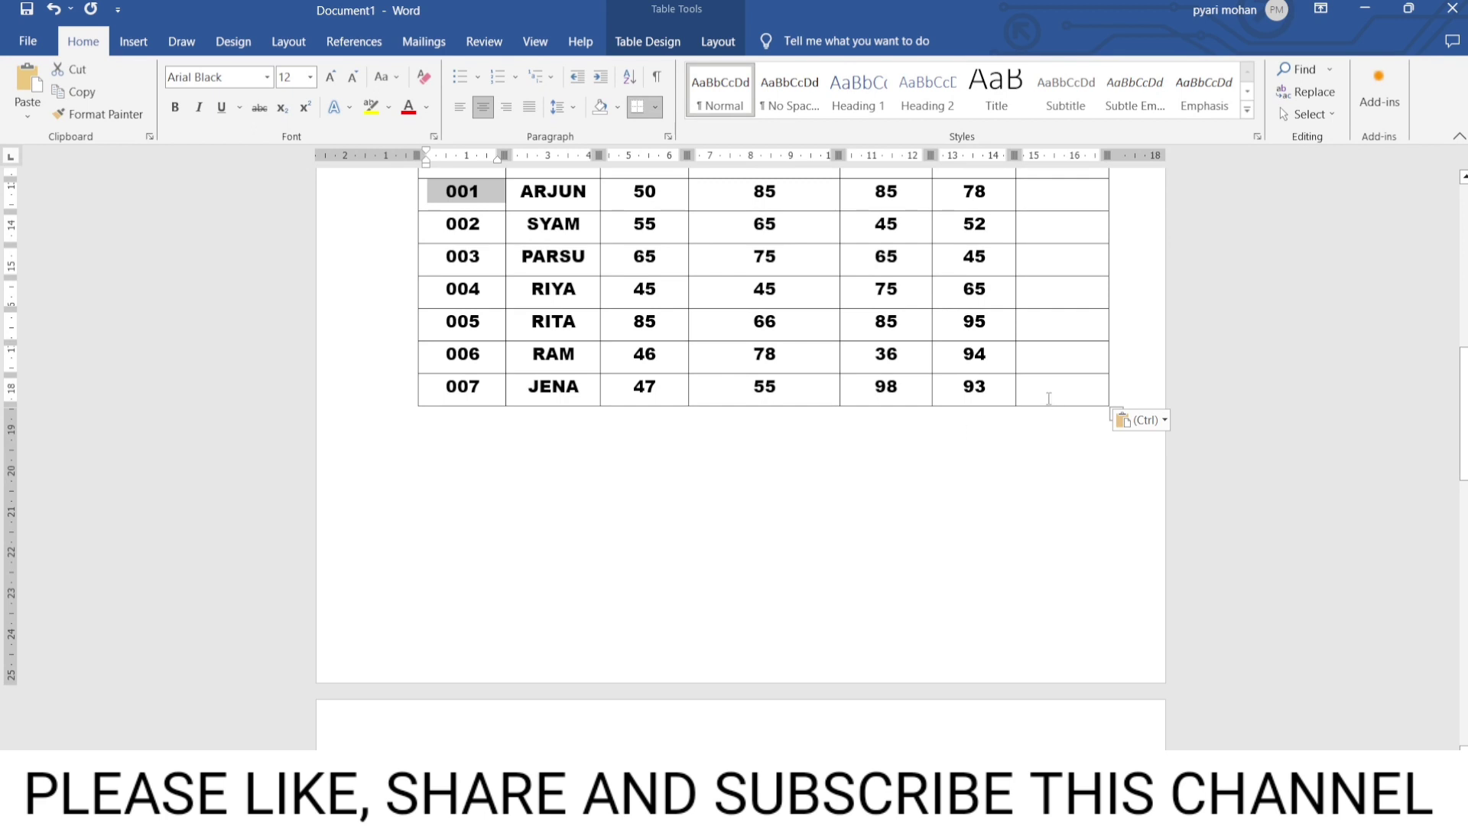
{"action": "key", "text": "ctrl+z"}
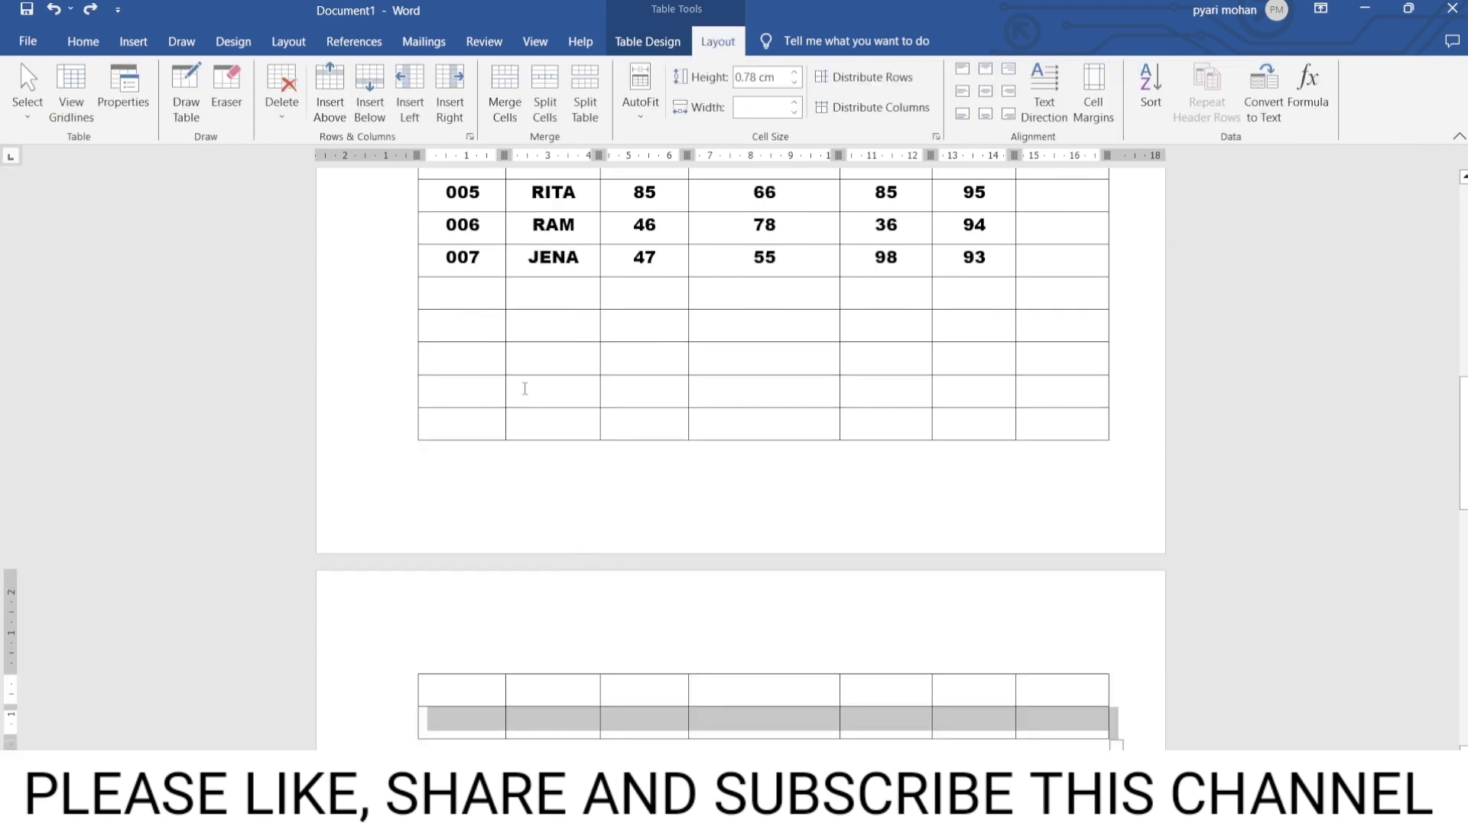
{"action": "scroll", "coordinate": [525, 389], "scroll_direction": "up", "scroll_amount": 2}
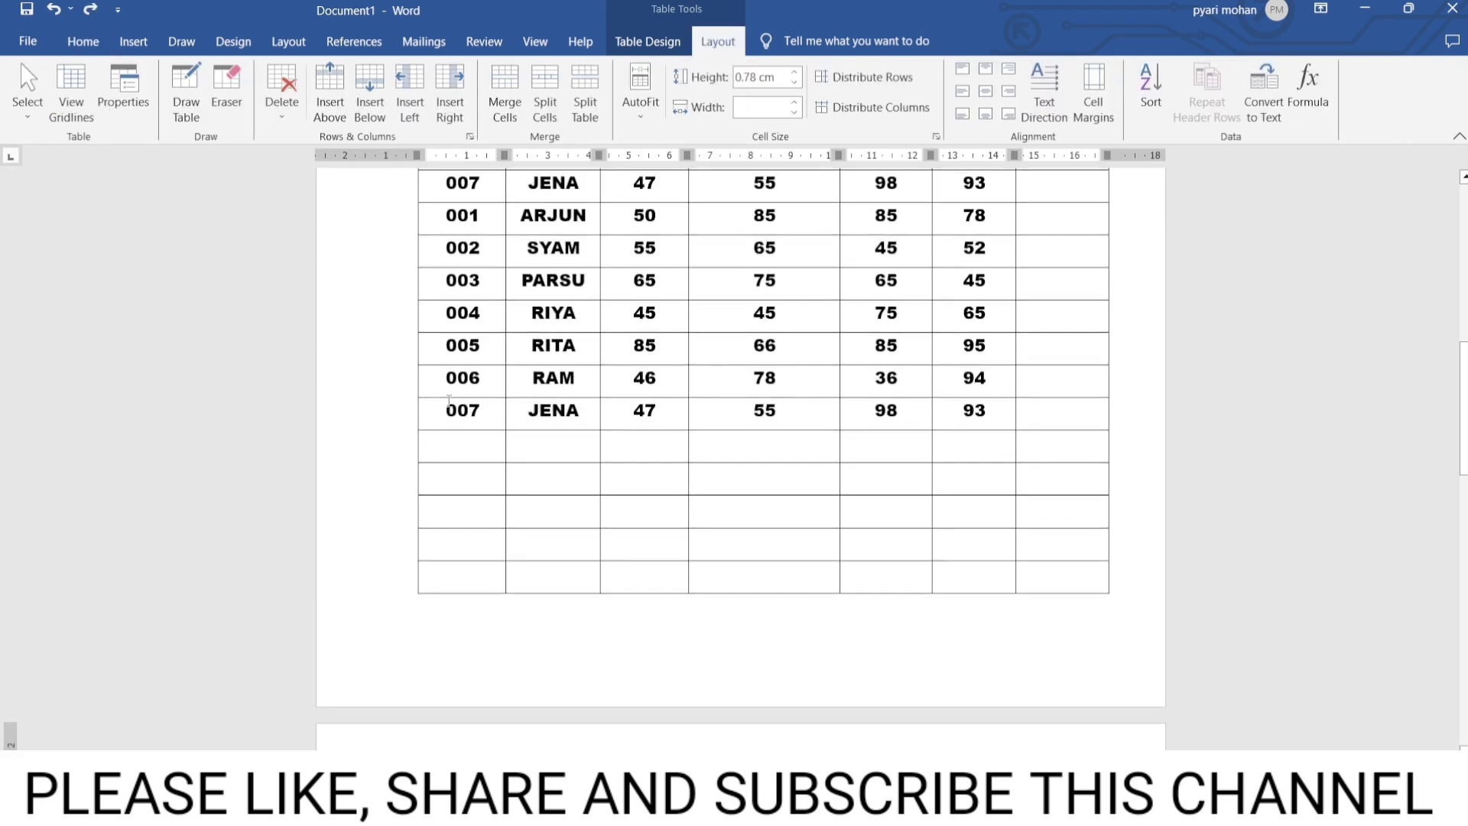
{"action": "scroll", "coordinate": [448, 399], "scroll_direction": "up", "scroll_amount": 1}
Paste the copied student rows into the empty rows, renumbering ARJUN to 008 and SYAM to 009
{"action": "left_click", "coordinate": [486, 503]}
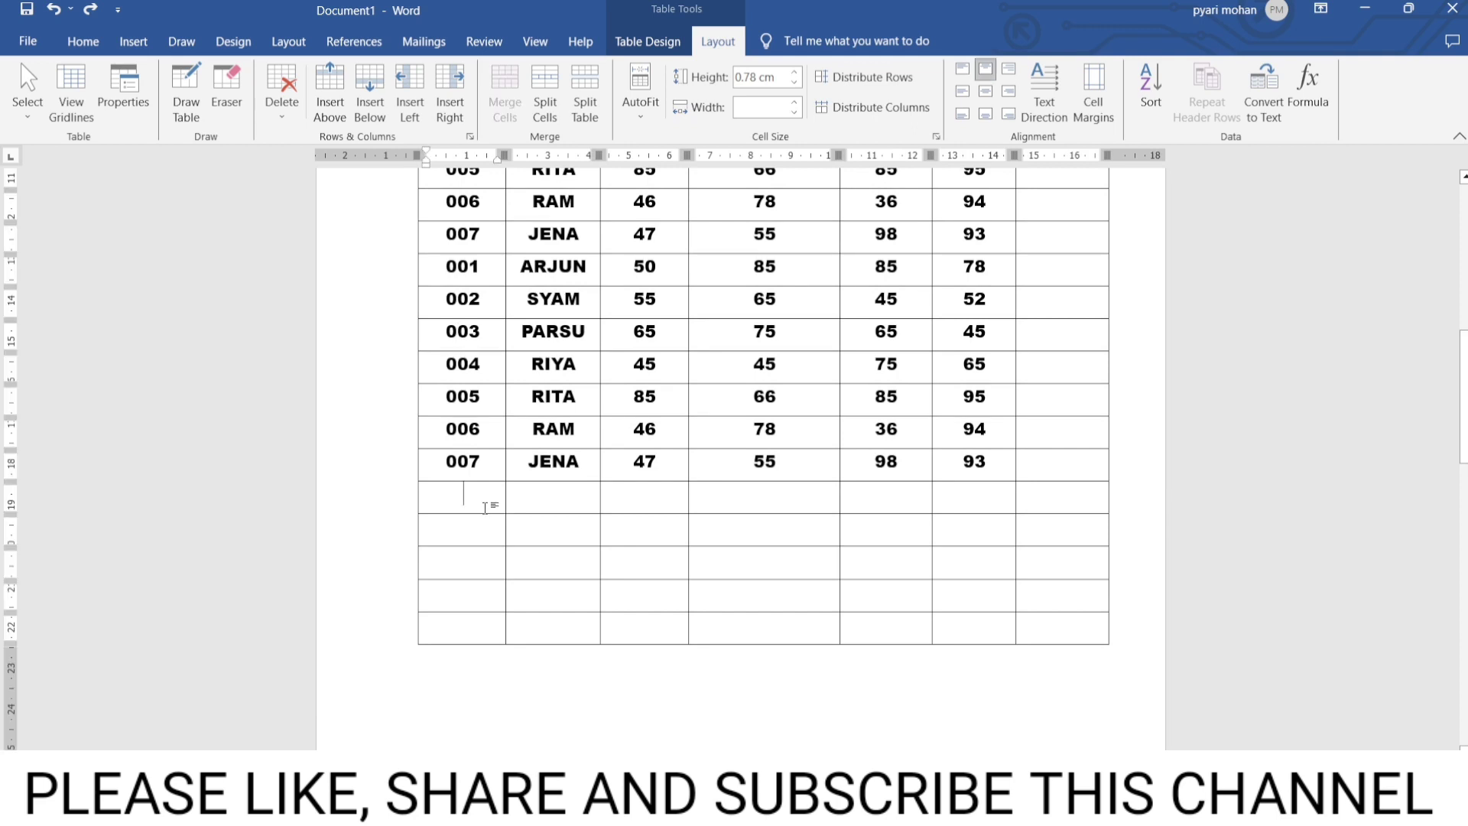
{"action": "key", "text": "ctrl+v"}
{"action": "left_click", "coordinate": [480, 496]}
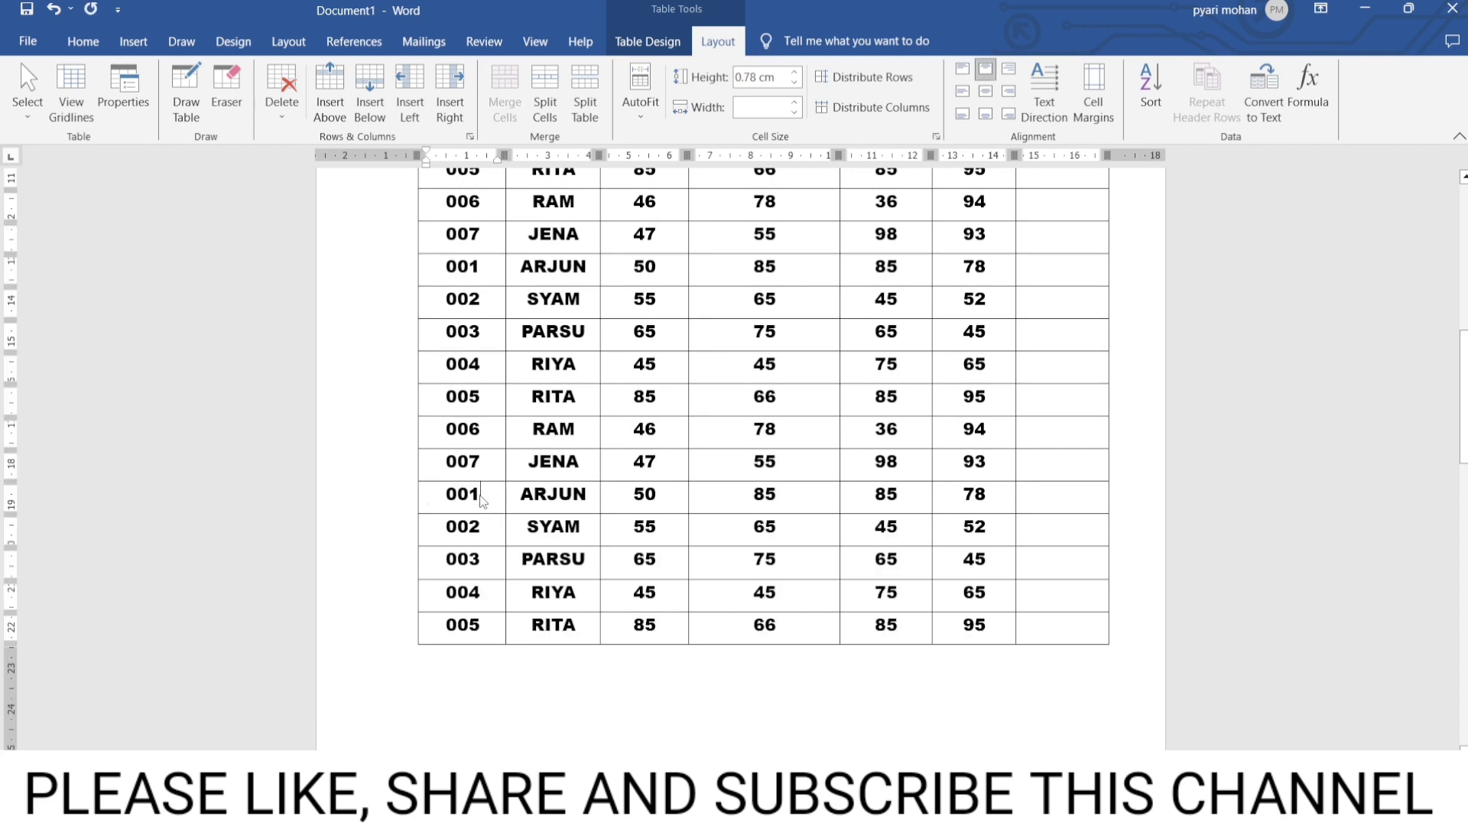
{"action": "key", "text": "BackSpace"}
{"action": "type", "text": "8"}
{"action": "left_click", "coordinate": [496, 535]}
{"action": "key", "text": "BackSpace"}
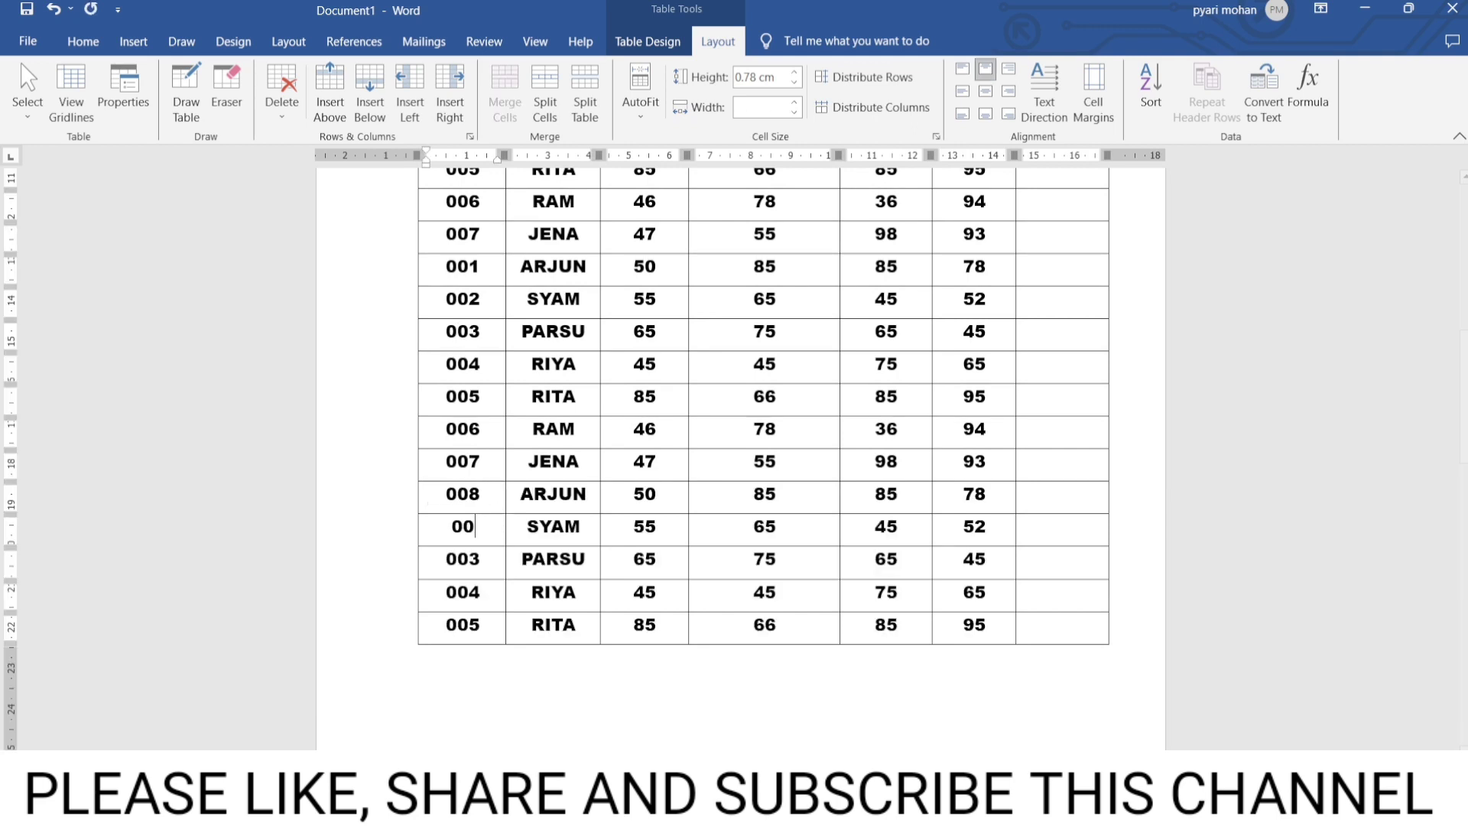
{"action": "type", "text": "9"}
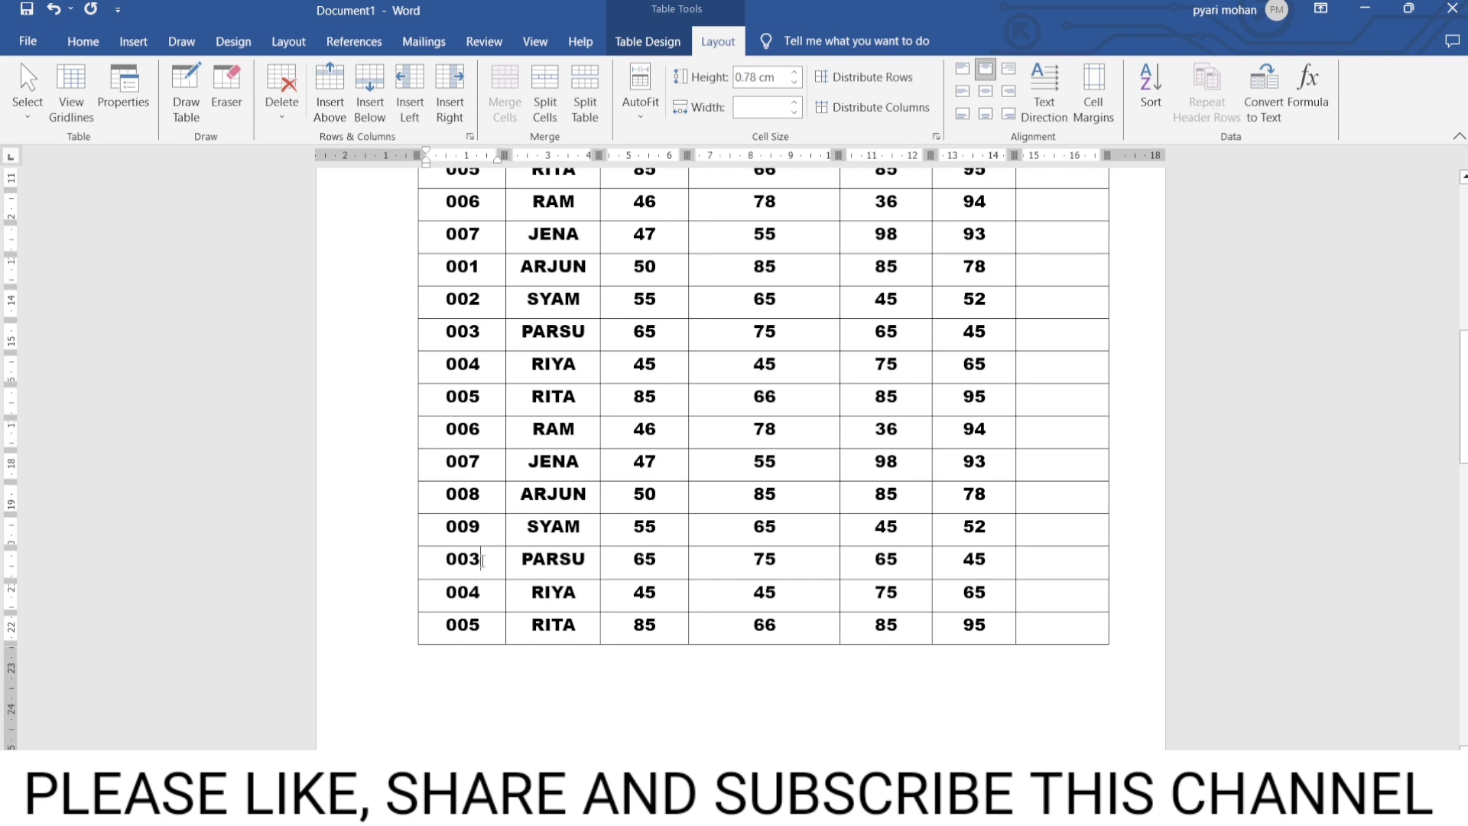
Renumber the pasted PARSU, RIYA and RITA rows to 010, 011 and 012
{"action": "left_click", "coordinate": [482, 560]}
{"action": "key", "text": "BackSpace"}
{"action": "key", "text": "BackSpace"}
{"action": "type", "text": "10"}
{"action": "left_click", "coordinate": [495, 604]}
{"action": "key", "text": "BackSpace"}
{"action": "key", "text": "BackSpace"}
{"action": "type", "text": "11"}
{"action": "left_click", "coordinate": [480, 634]}
{"action": "key", "text": "BackSpace"}
Renumber the remaining pasted rows on page 2 to 013 and 014
{"action": "key", "text": "BackSpace"}
{"action": "type", "text": "12"}
{"action": "scroll", "coordinate": [480, 477], "scroll_direction": "down", "scroll_amount": 3}
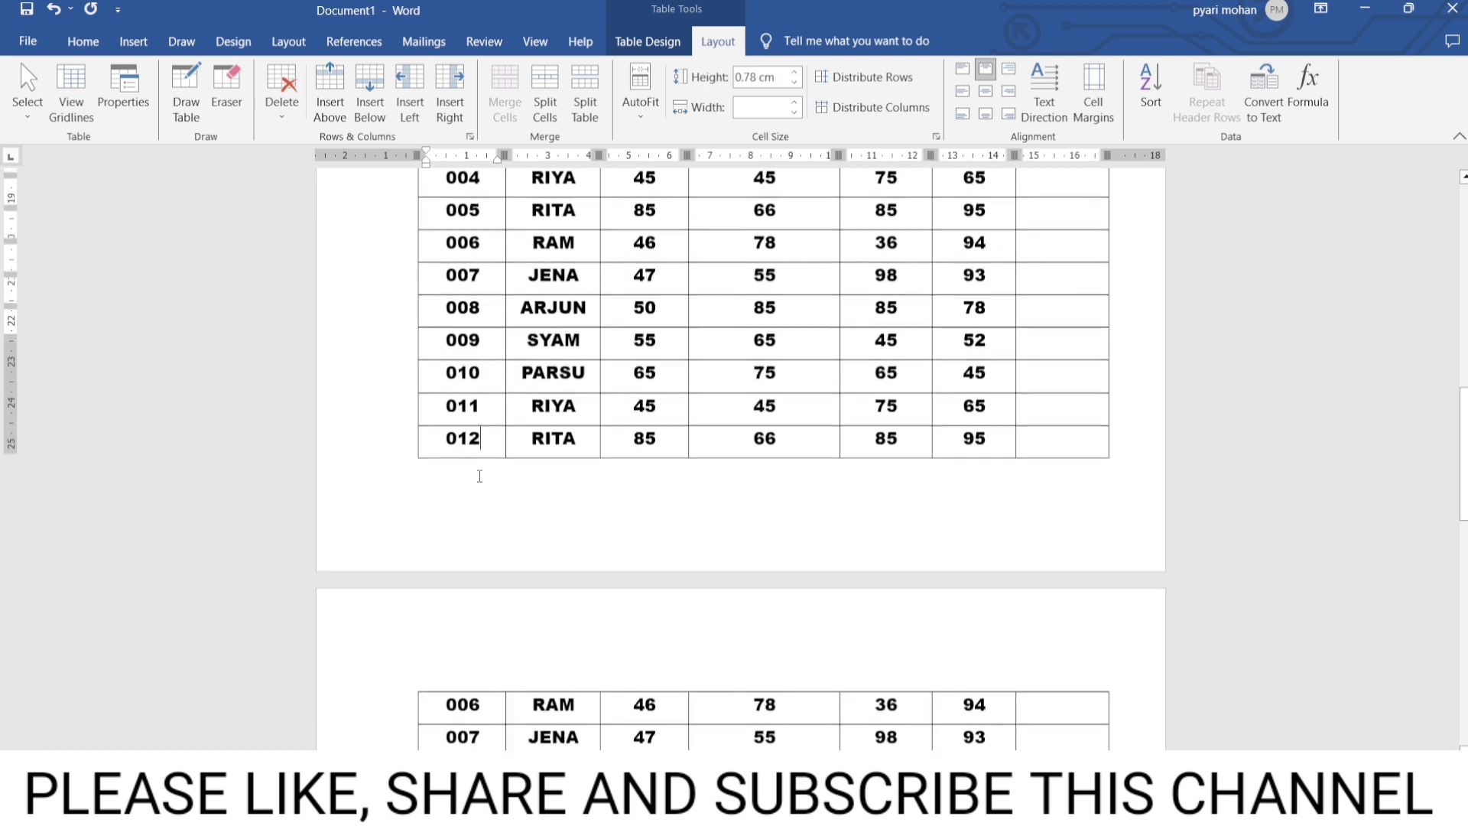
{"action": "scroll", "coordinate": [480, 476], "scroll_direction": "down", "scroll_amount": 3}
{"action": "left_click", "coordinate": [485, 585]}
{"action": "key", "text": "BackSpace"}
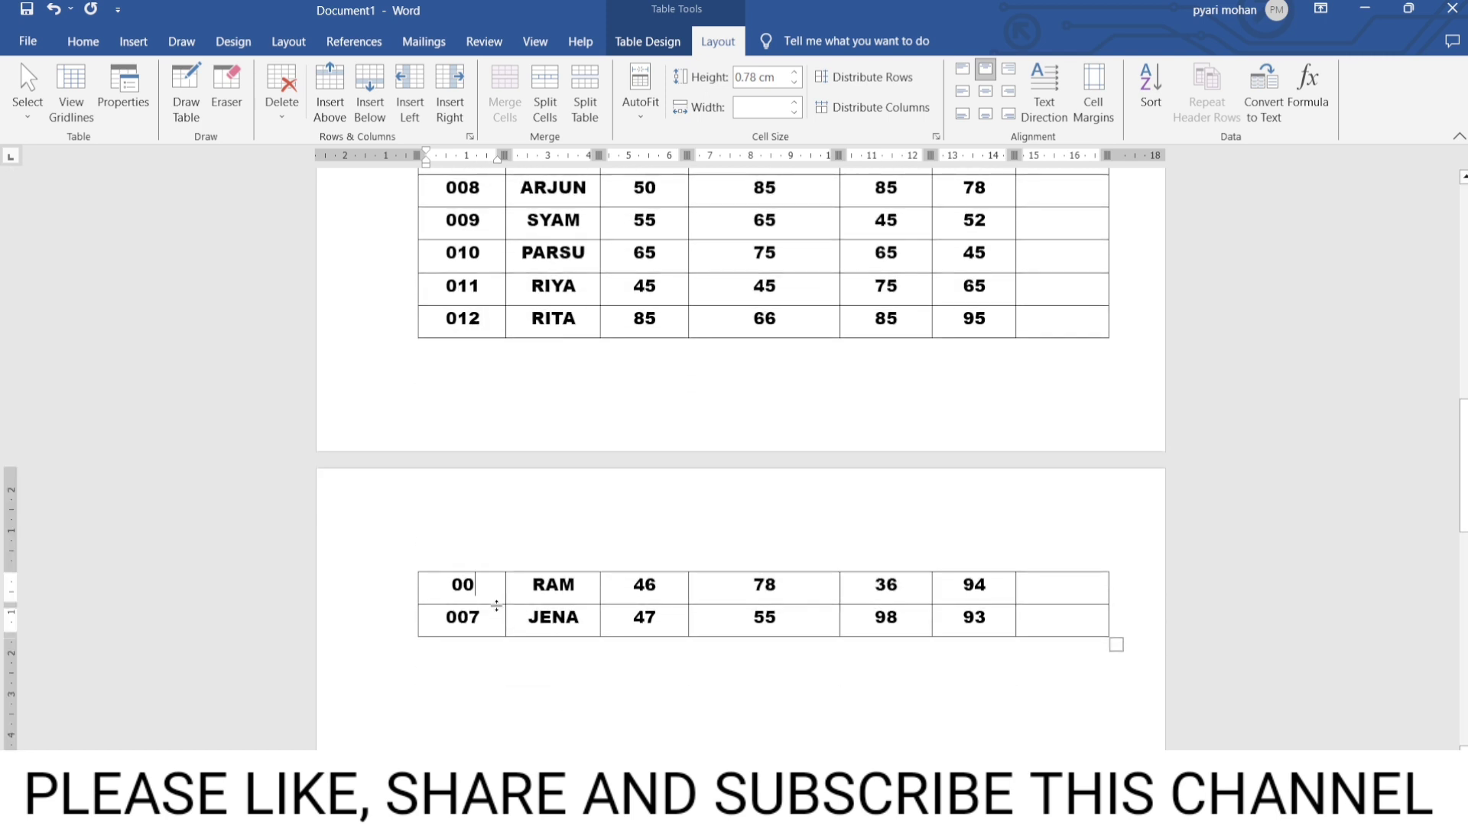
{"action": "key", "text": "BackSpace"}
{"action": "type", "text": "13"}
{"action": "key", "text": "BackSpace"}
{"action": "key", "text": "BackSpace"}
{"action": "type", "text": "14"}
Select the STUDENT INFORMATION REPORT title row and the column-heading row
{"action": "scroll", "coordinate": [463, 477], "scroll_direction": "up", "scroll_amount": 4}
{"action": "scroll", "coordinate": [726, 482], "scroll_direction": "down", "scroll_amount": 4}
{"action": "left_click", "coordinate": [504, 582]}
{"action": "left_click", "coordinate": [463, 593]}
{"action": "scroll", "coordinate": [524, 425], "scroll_direction": "up", "scroll_amount": 7}
{"action": "scroll", "coordinate": [524, 413], "scroll_direction": "up", "scroll_amount": 8}
{"action": "scroll", "coordinate": [520, 390], "scroll_direction": "up", "scroll_amount": 2}
{"action": "left_click_drag", "start_coordinate": [519, 386], "coordinate": [1053, 443]}
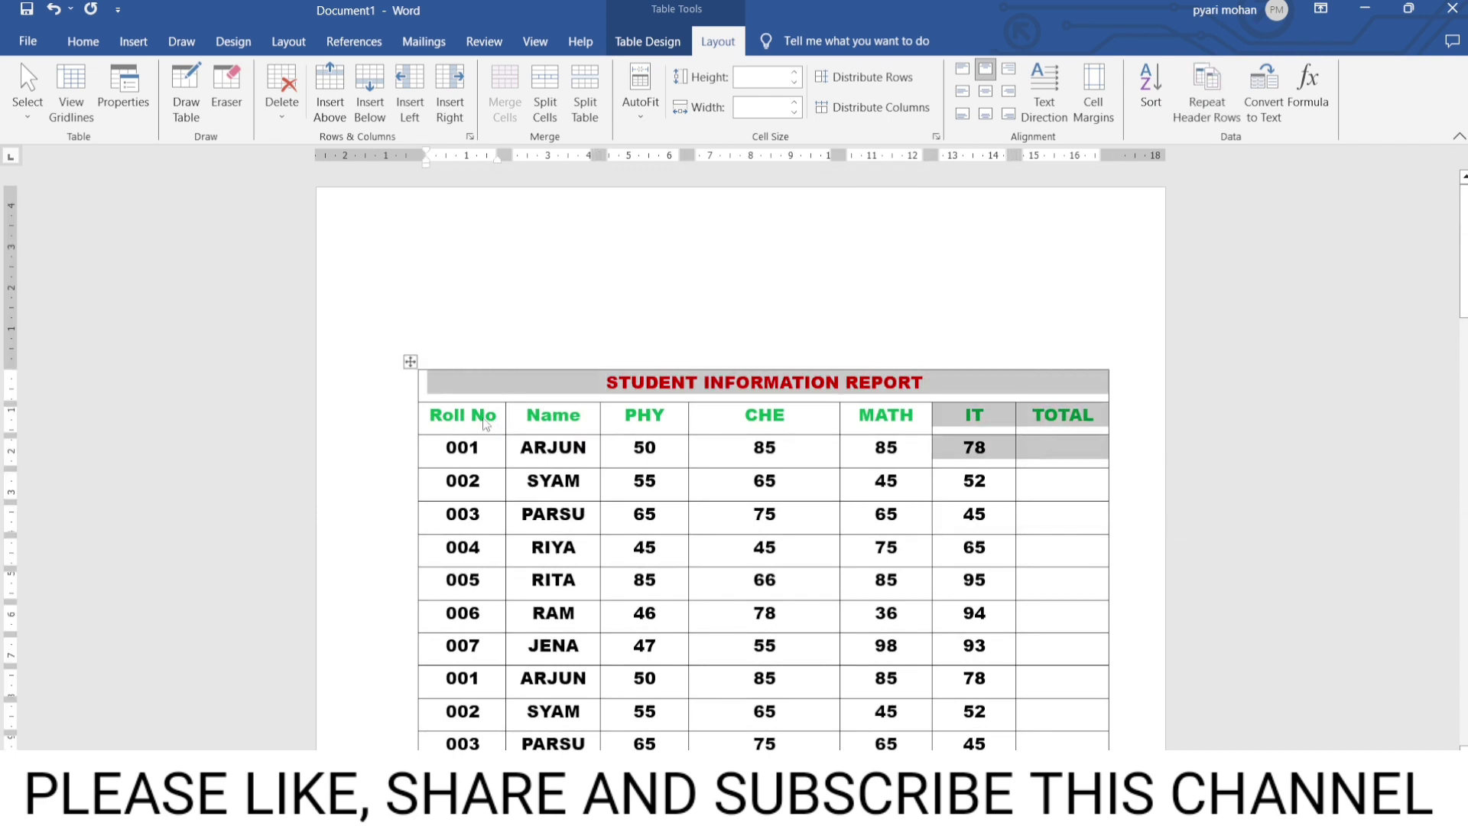
{"action": "mouse_move", "coordinate": [444, 384]}
{"action": "left_mouse_down"}
{"action": "mouse_move", "coordinate": [870, 424]}
{"action": "mouse_move", "coordinate": [1050, 413]}
{"action": "left_mouse_up"}
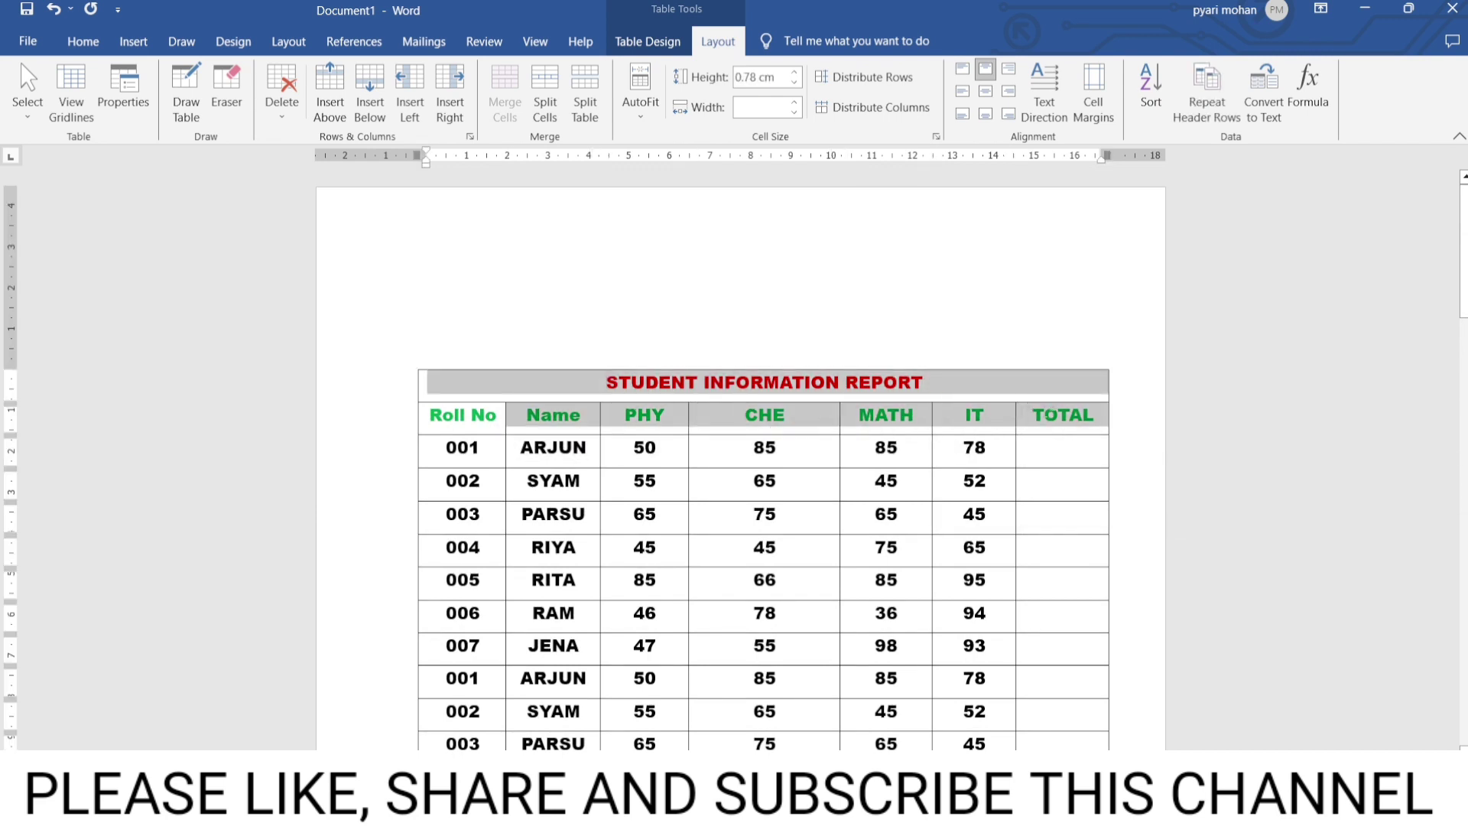
{"action": "left_click", "coordinate": [429, 419]}
{"action": "mouse_move", "coordinate": [507, 382]}
{"action": "left_mouse_down"}
{"action": "mouse_move", "coordinate": [469, 430]}
{"action": "mouse_move", "coordinate": [433, 418]}
{"action": "left_mouse_up"}
Turn on Repeat Header Rows and confirm the headings appear atop page 2
{"action": "left_click", "coordinate": [1207, 107]}
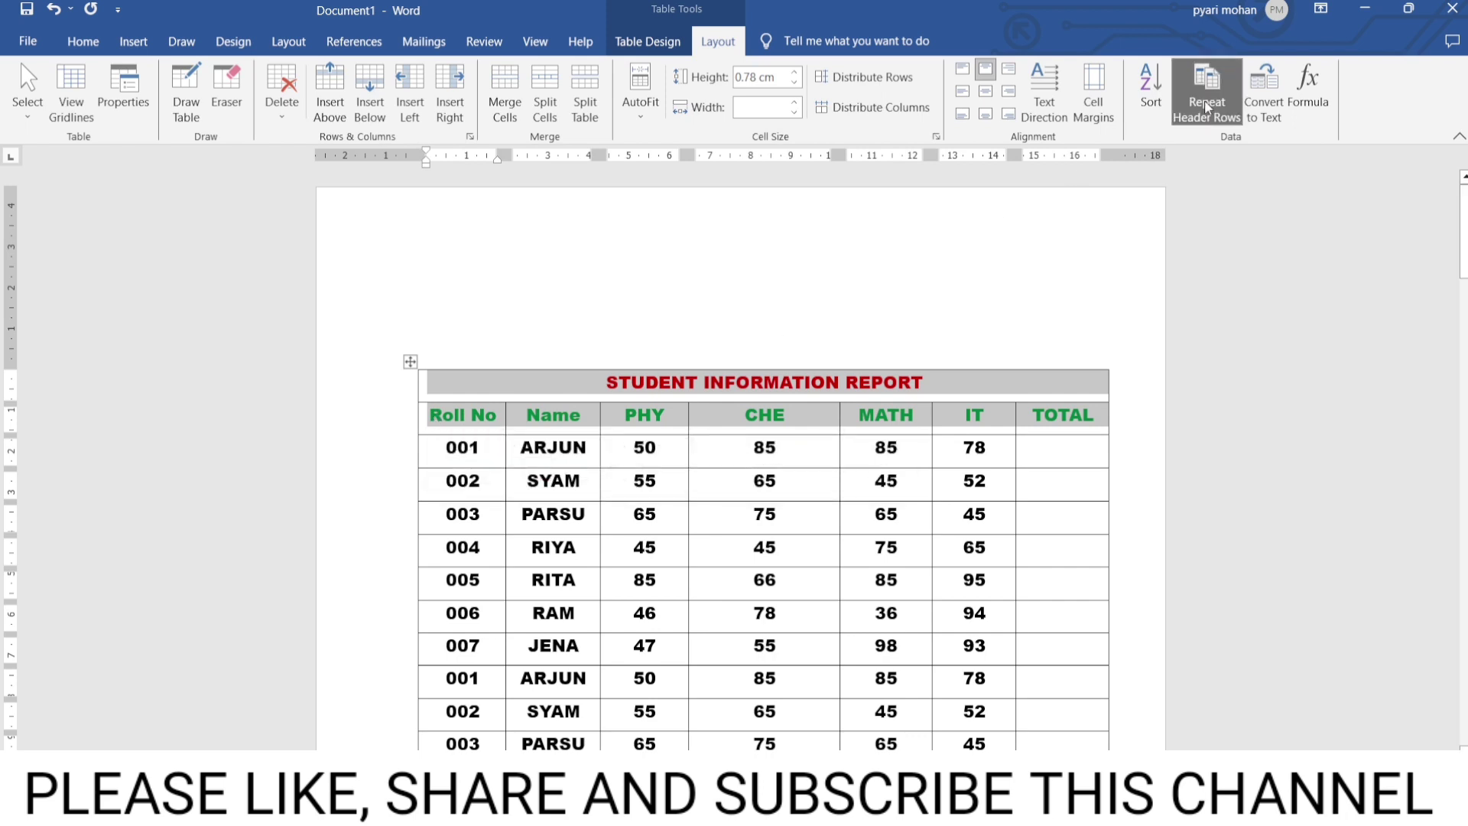
{"action": "scroll", "coordinate": [917, 380], "scroll_direction": "down", "scroll_amount": 5}
{"action": "scroll", "coordinate": [917, 381], "scroll_direction": "down", "scroll_amount": 5}
{"action": "scroll", "coordinate": [917, 381], "scroll_direction": "down", "scroll_amount": 2}
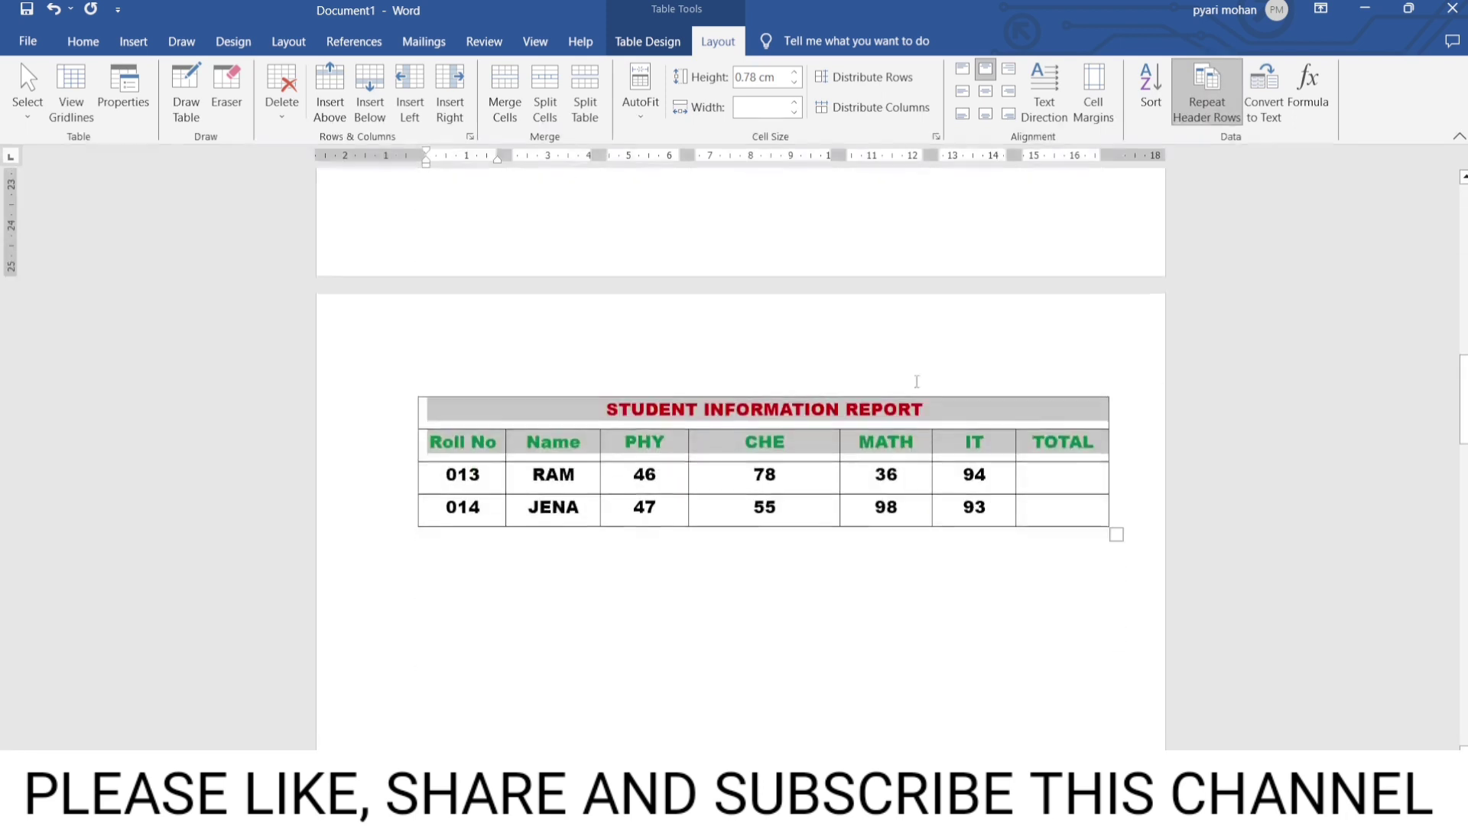
{"action": "scroll", "coordinate": [917, 380], "scroll_direction": "up", "scroll_amount": 6}
{"action": "scroll", "coordinate": [765, 367], "scroll_direction": "up", "scroll_amount": 5}
{"action": "scroll", "coordinate": [651, 348], "scroll_direction": "up", "scroll_amount": 1}
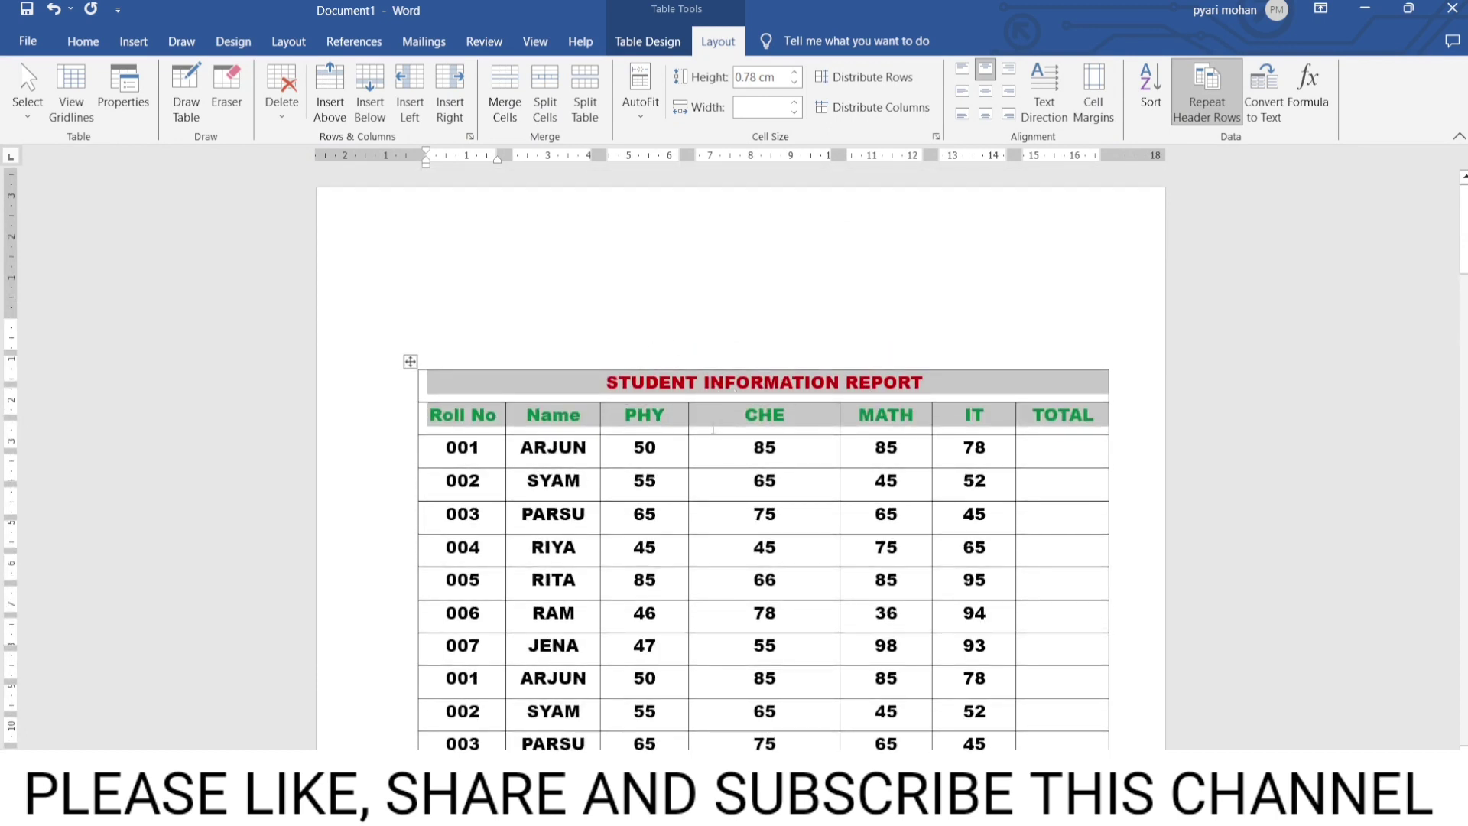
{"action": "scroll", "coordinate": [702, 395], "scroll_direction": "down", "scroll_amount": 3}
{"action": "scroll", "coordinate": [702, 395], "scroll_direction": "down", "scroll_amount": 5}
{"action": "scroll", "coordinate": [700, 389], "scroll_direction": "down", "scroll_amount": 3}
{"action": "scroll", "coordinate": [701, 389], "scroll_direction": "down", "scroll_amount": 4}
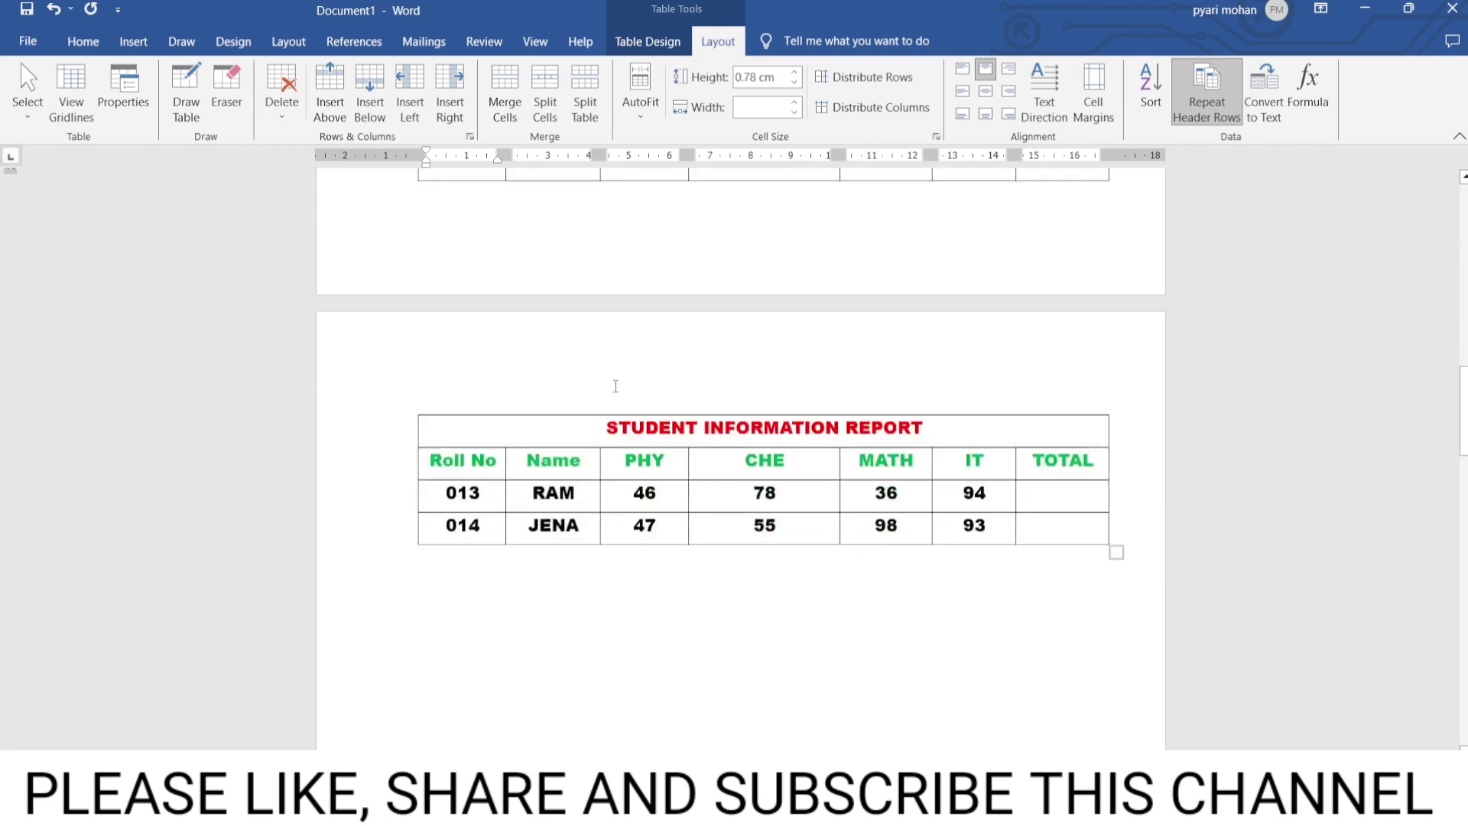
{"action": "scroll", "coordinate": [612, 386], "scroll_direction": "down", "scroll_amount": 3}
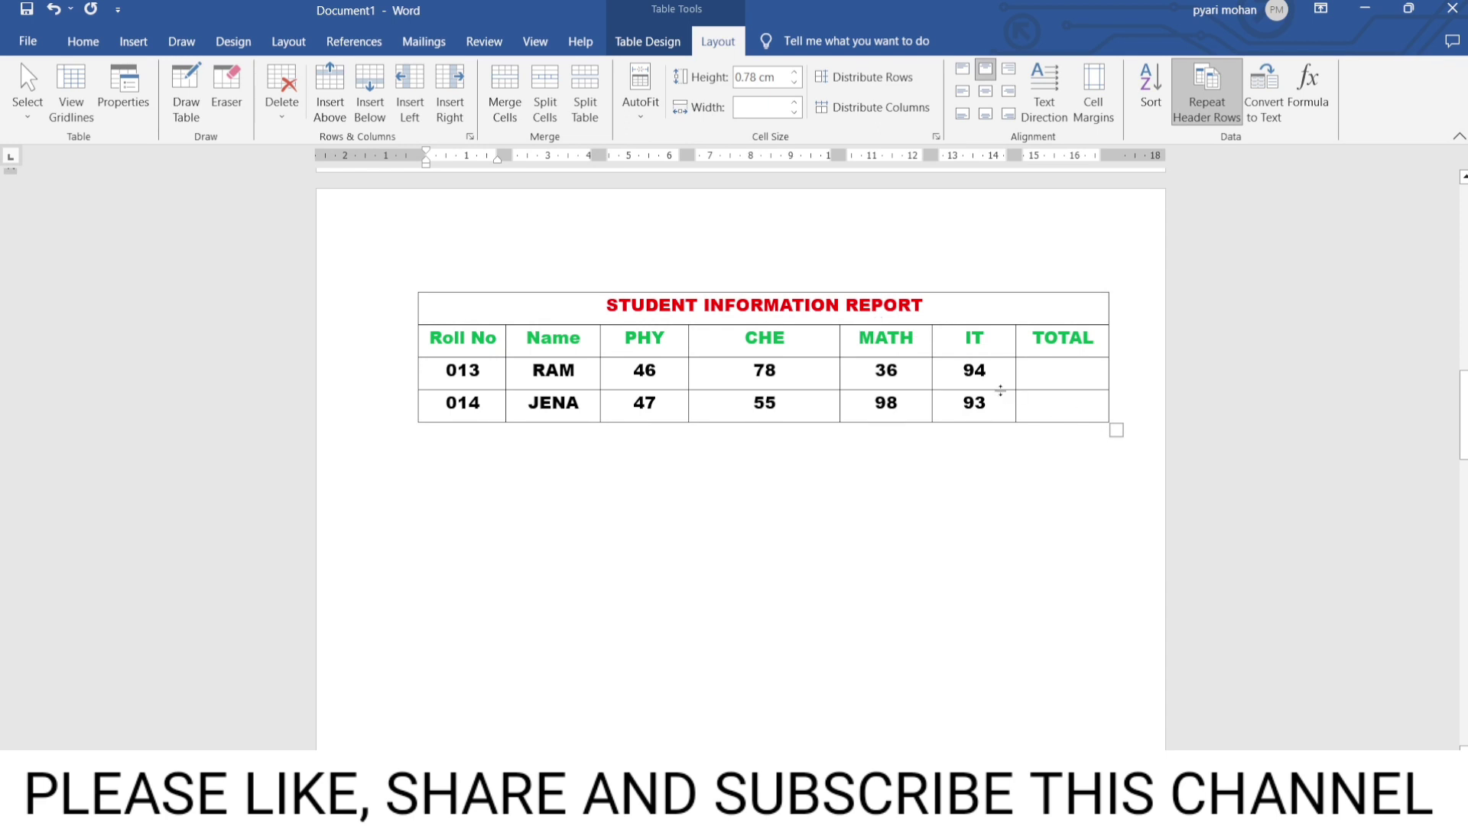
Remove the extra empty line in JENA's TOTAL cell and insert a row below 014 JENA
{"action": "left_click", "coordinate": [1034, 400]}
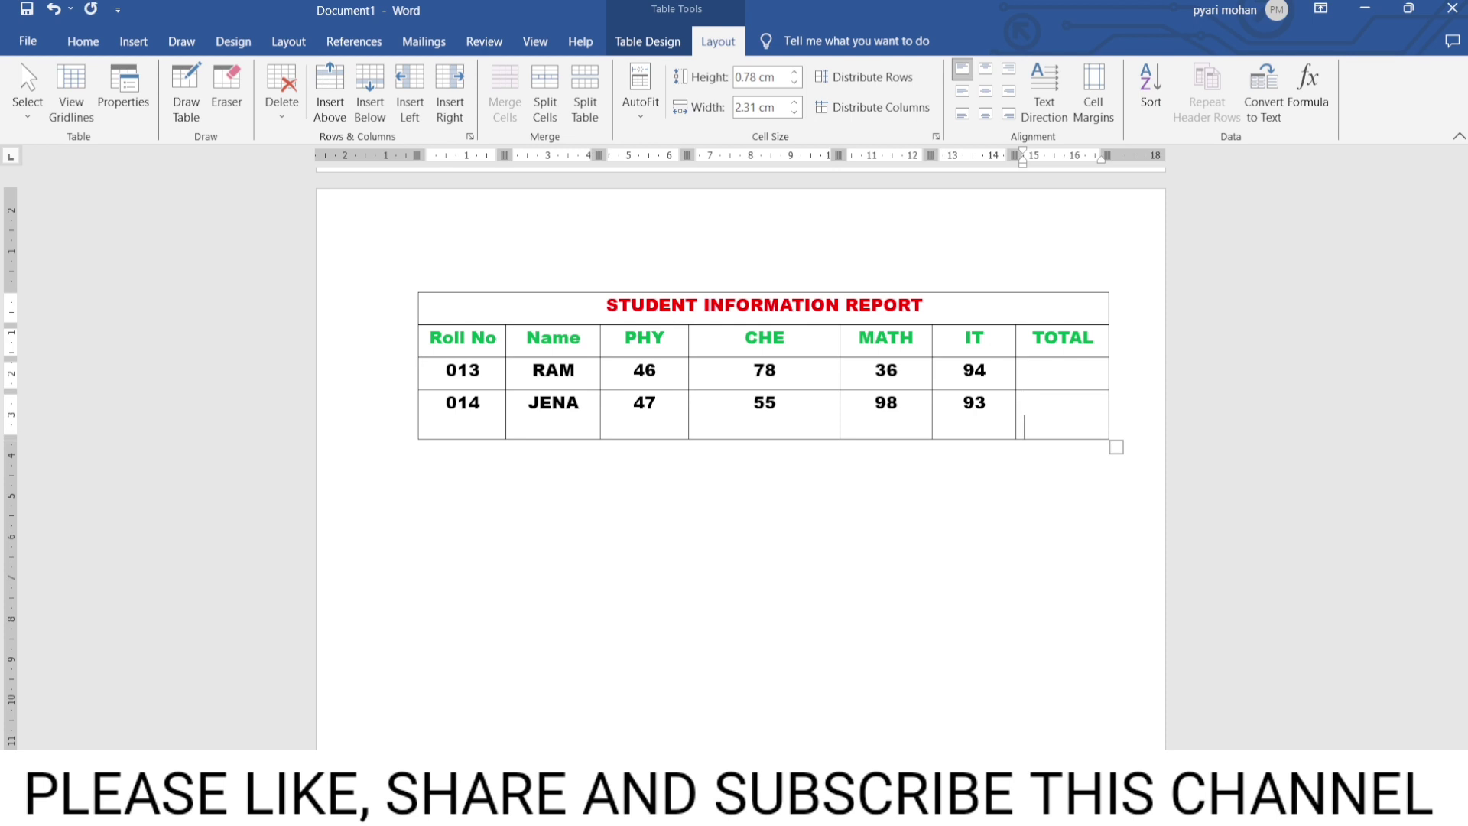
{"action": "key", "text": "Delete"}
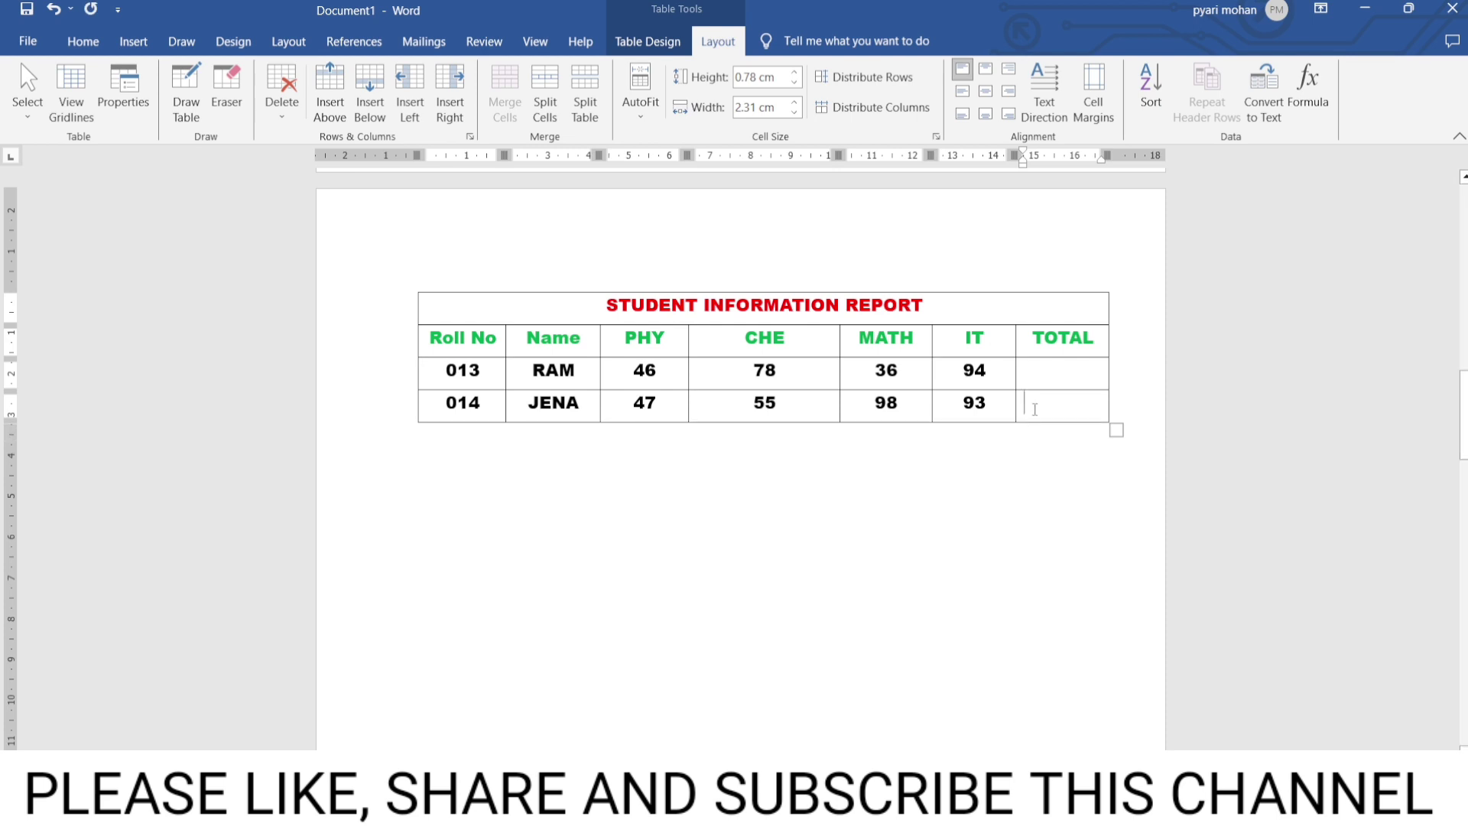
{"action": "right_click", "coordinate": [1035, 409]}
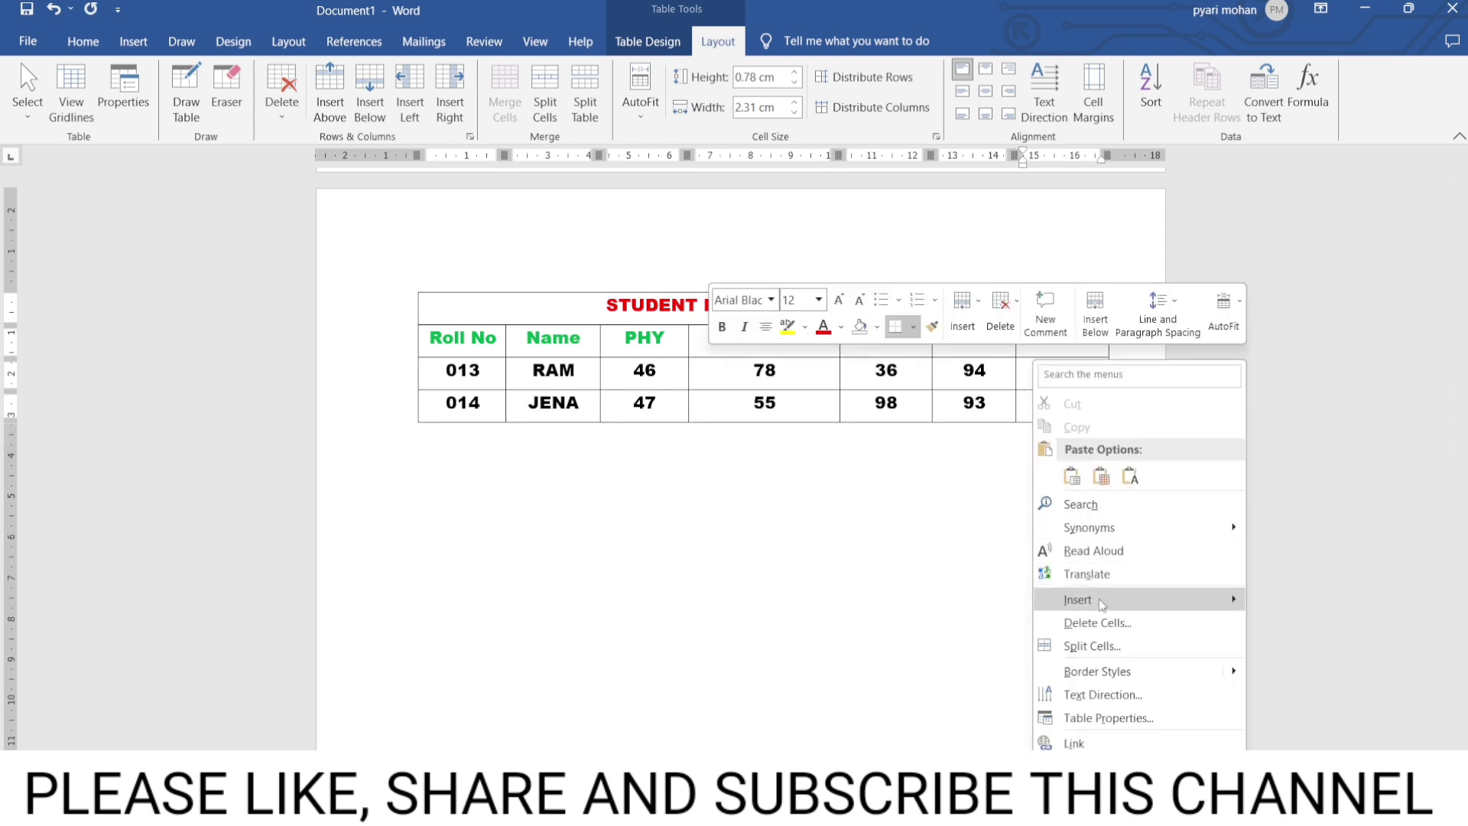
{"action": "mouse_move", "coordinate": [1078, 598]}
{"action": "left_click", "coordinate": [1317, 672]}
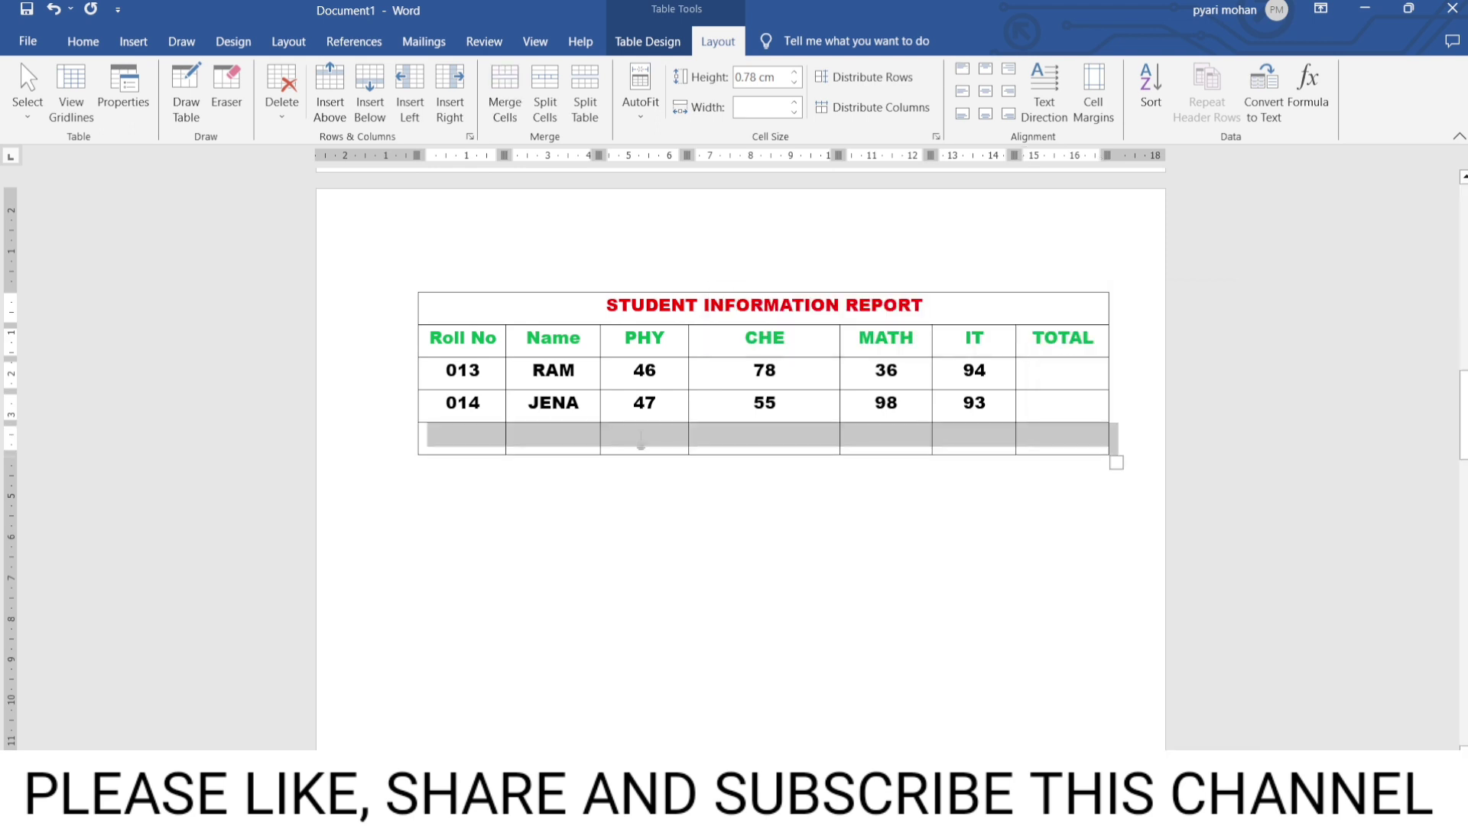
Paste rows 001 ARJUN to 007 JENA into the new row at the table's end
{"action": "left_click", "coordinate": [472, 444]}
{"action": "key", "text": "ctrl+v"}
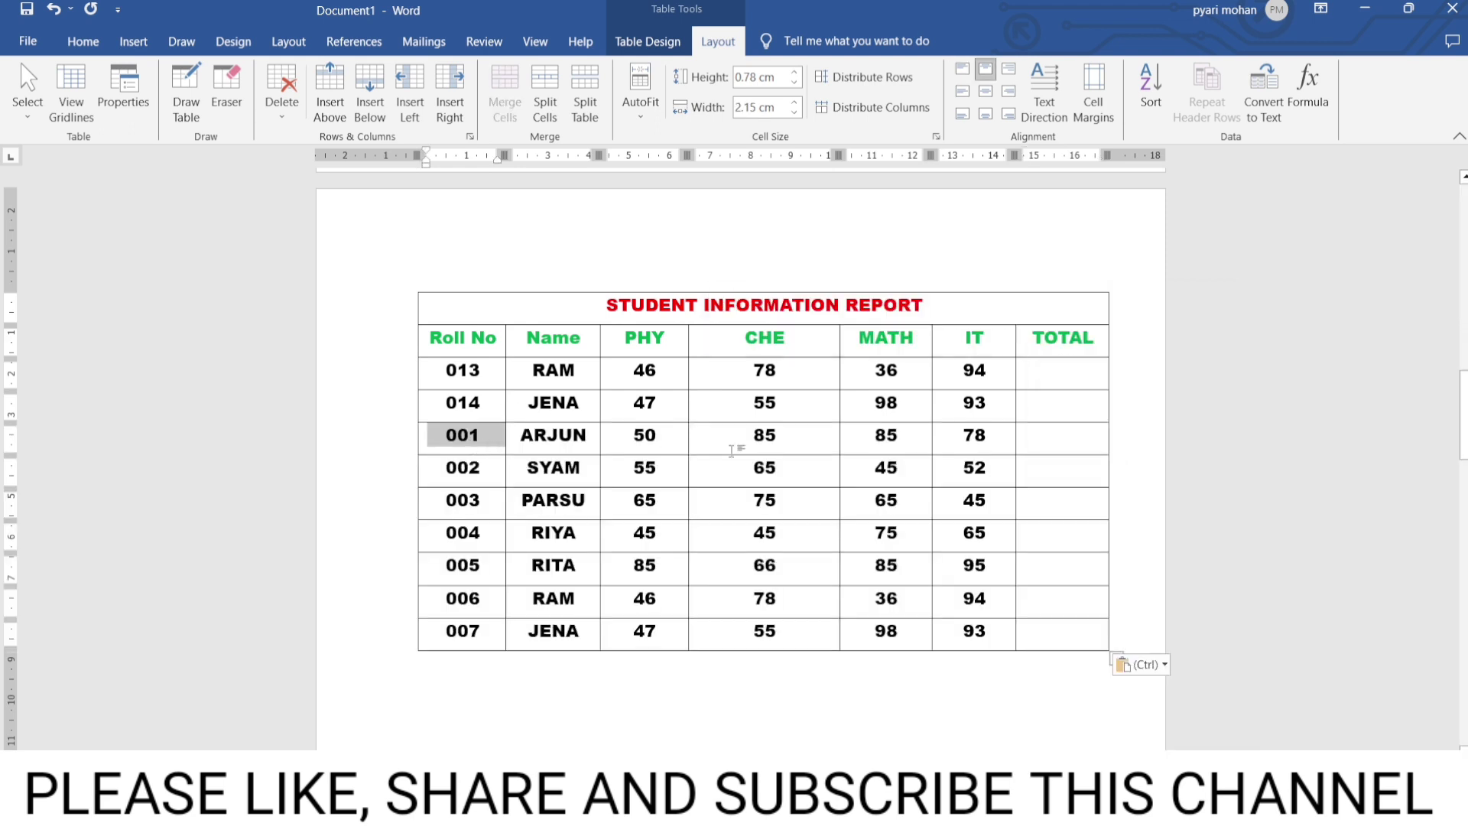
{"action": "scroll", "coordinate": [727, 455], "scroll_direction": "down", "scroll_amount": 3}
{"action": "scroll", "coordinate": [625, 358], "scroll_direction": "up", "scroll_amount": 2}
{"action": "scroll", "coordinate": [625, 358], "scroll_direction": "up", "scroll_amount": 5}
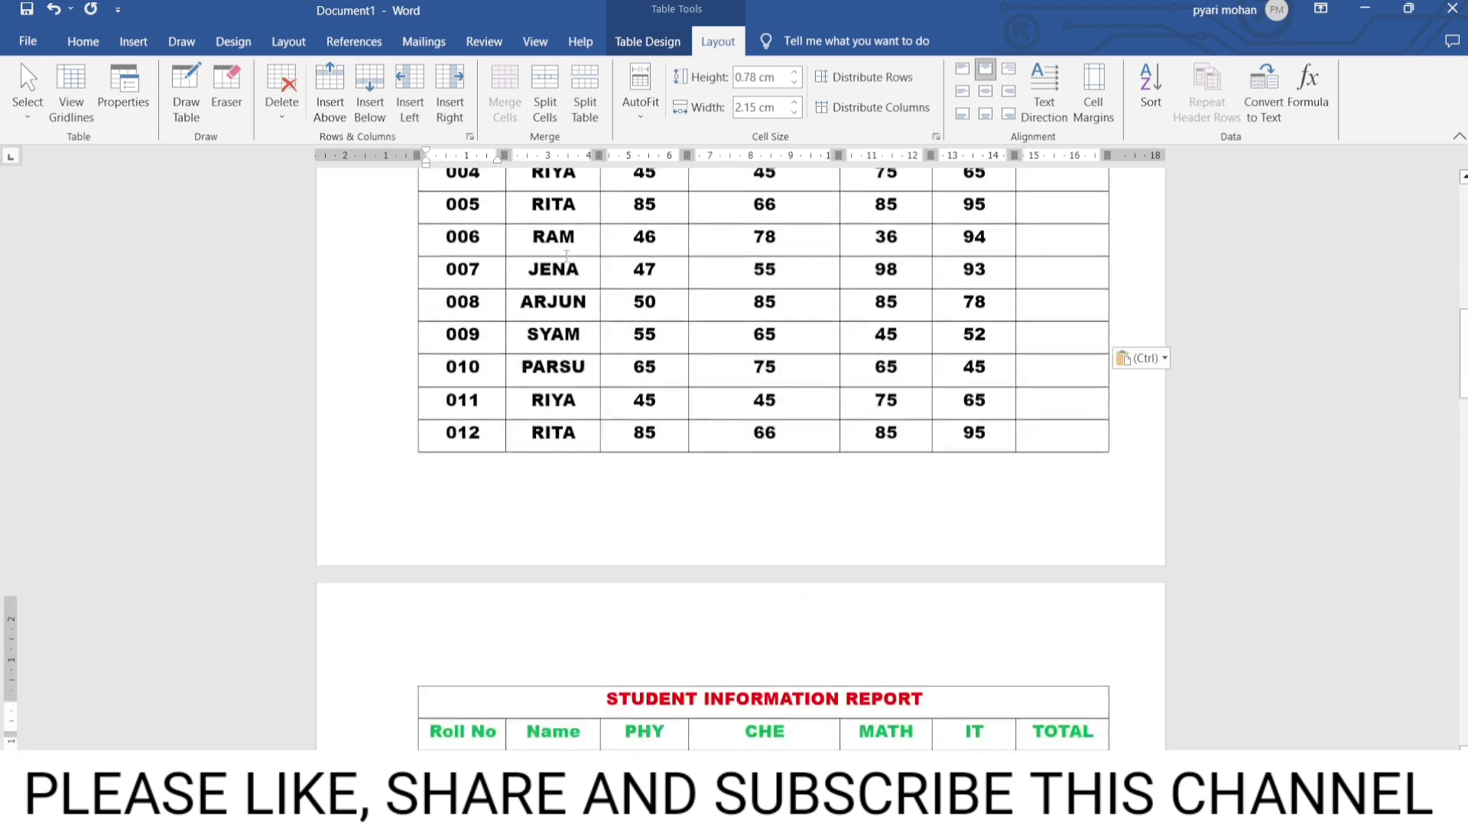
{"action": "scroll", "coordinate": [620, 367], "scroll_direction": "up", "scroll_amount": 5}
{"action": "scroll", "coordinate": [608, 379], "scroll_direction": "up", "scroll_amount": 5}
{"action": "scroll", "coordinate": [595, 396], "scroll_direction": "up", "scroll_amount": 2}
{"action": "left_click", "coordinate": [613, 413]}
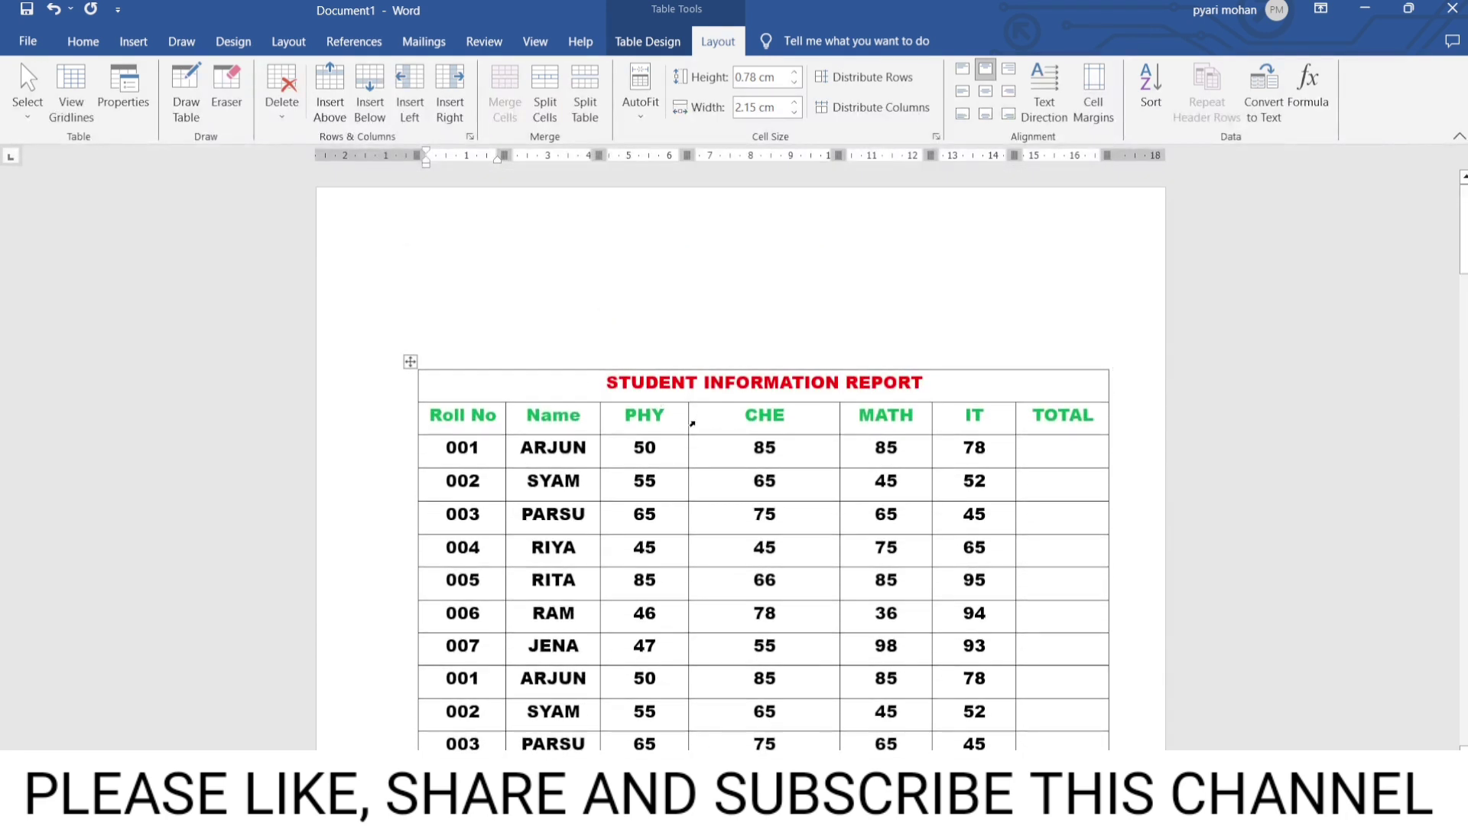